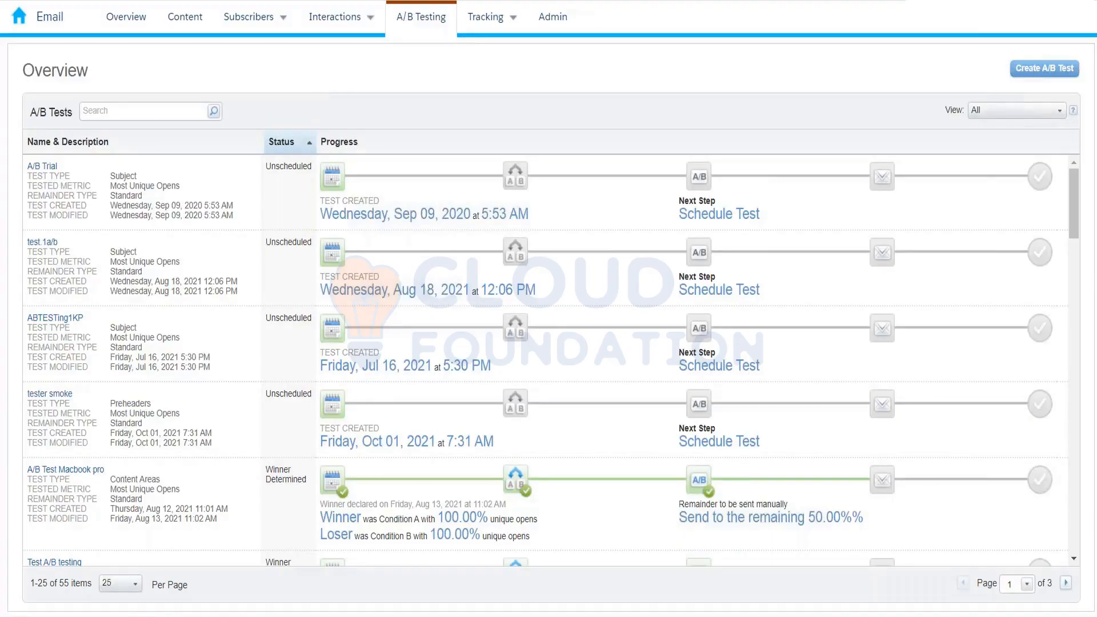
- Start a new A/B test from the A/B Testing tab
left_click(1044, 68)
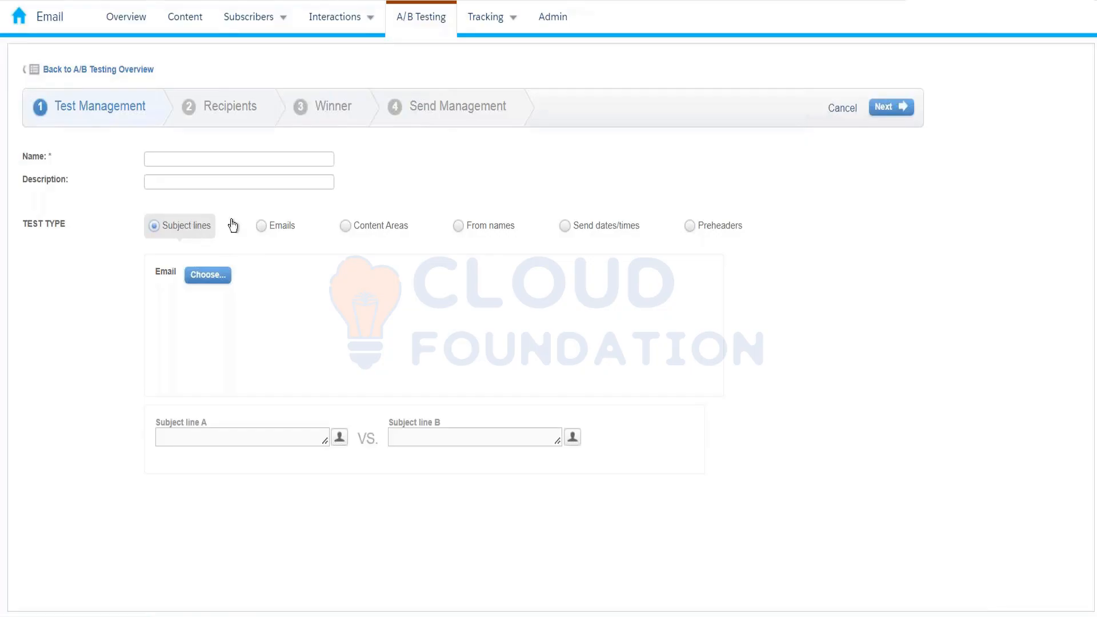
- Name the test with the creator's name followed by _10thFeb_2022, correcting a typo
left_click(231, 162)
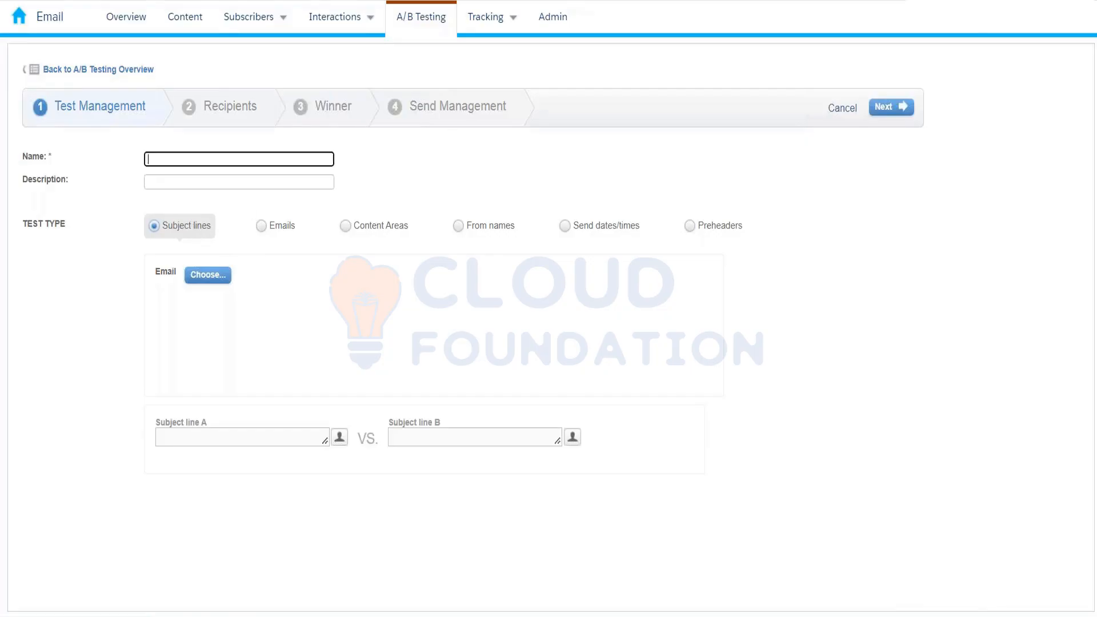
type("Kumar_10thFeb_2022")
- Choose Test_Feb2022 from the 10th Feb Content Builder email folder as the test email
left_click(210, 275)
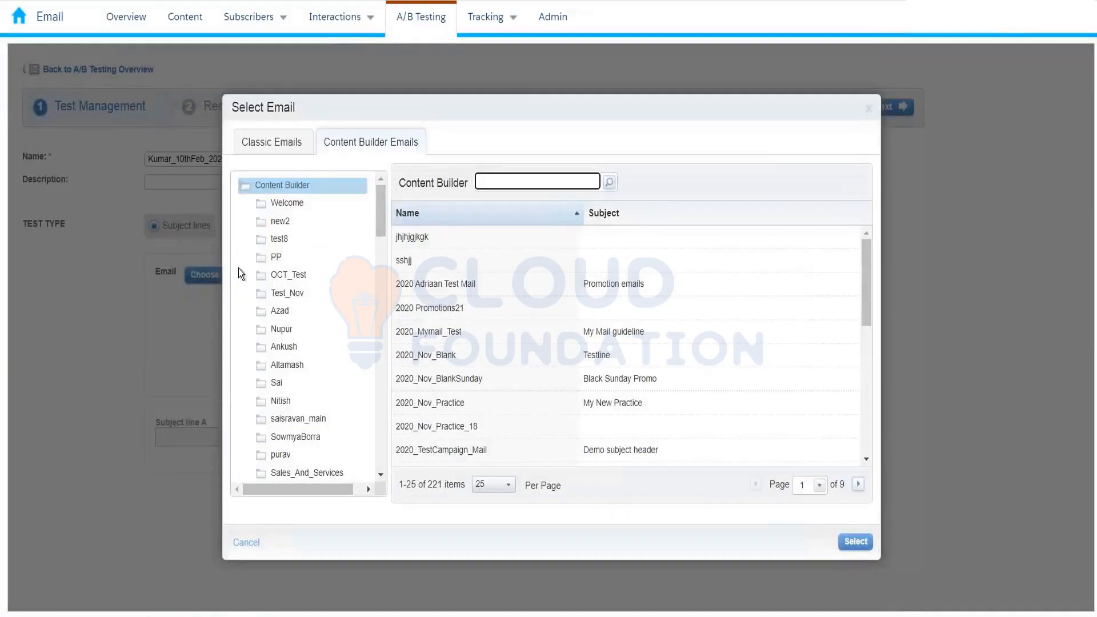
left_click_drag(378, 207, 371, 468)
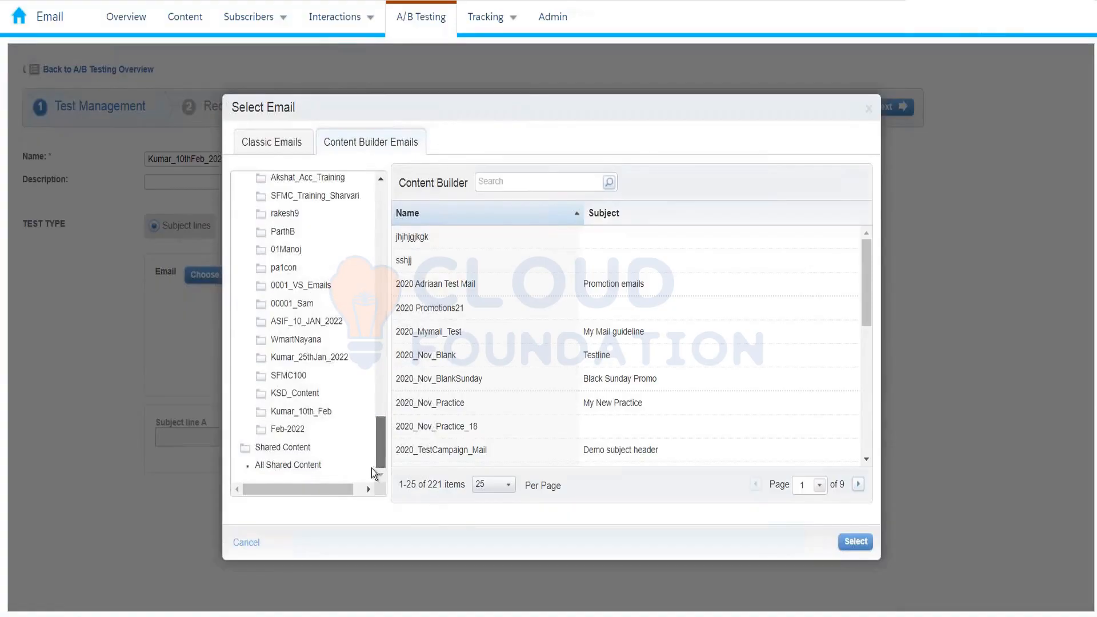
left_click(301, 412)
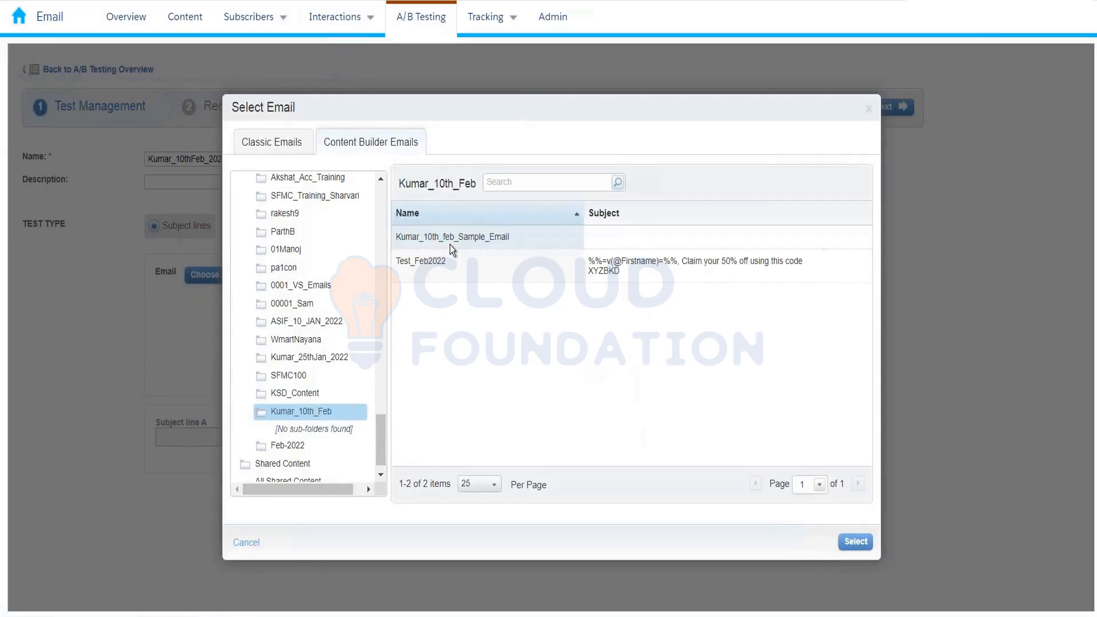
left_click(450, 245)
left_click(439, 264)
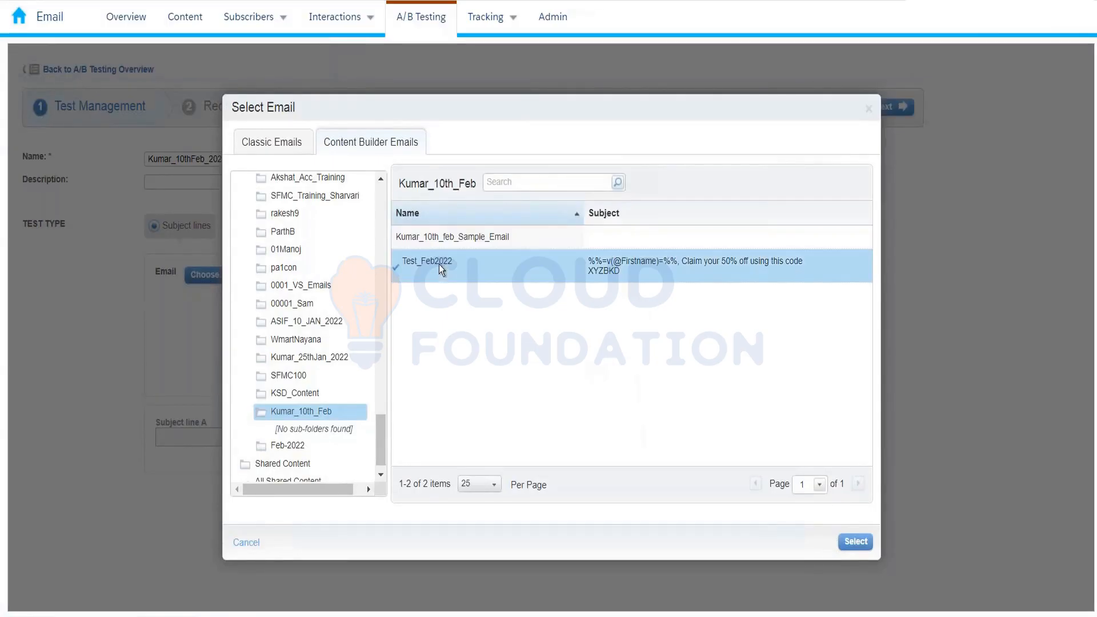
left_click(863, 549)
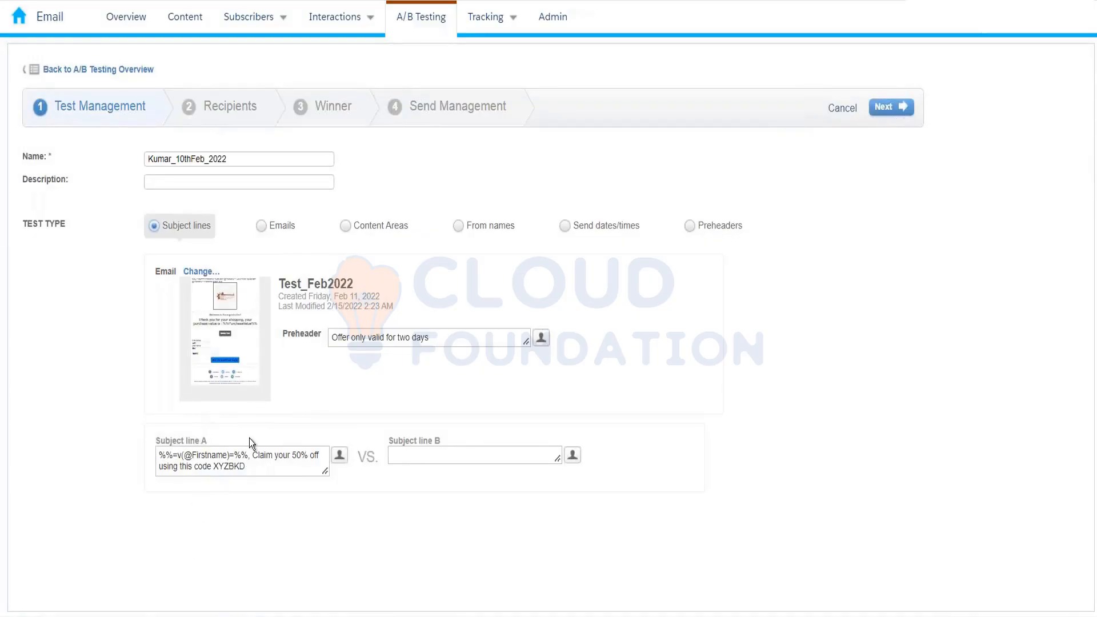
- Copy subject line A's offer text into subject line B and change 50% to 70%
left_click(439, 453)
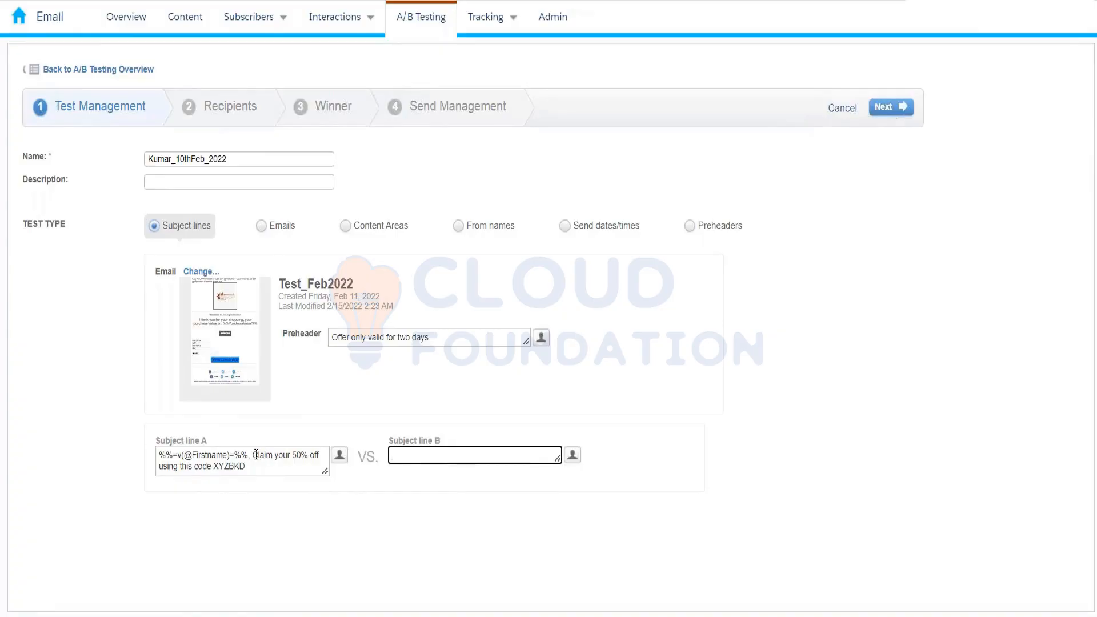
left_click_drag(253, 454, 264, 466)
key("ctrl+c")
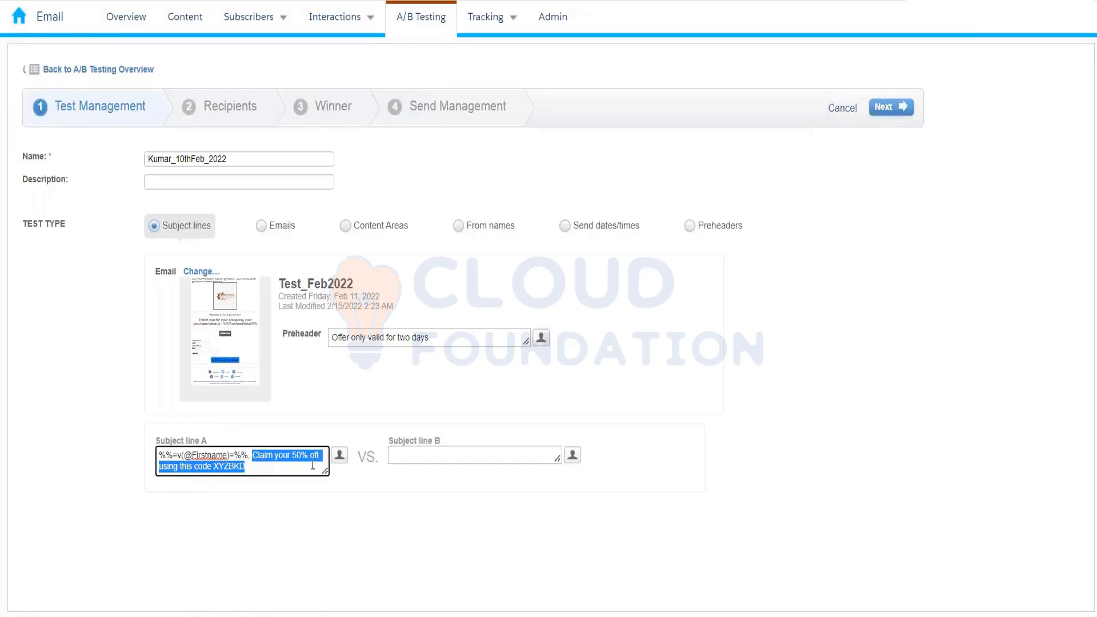
left_click(420, 447)
key("ctrl+v")
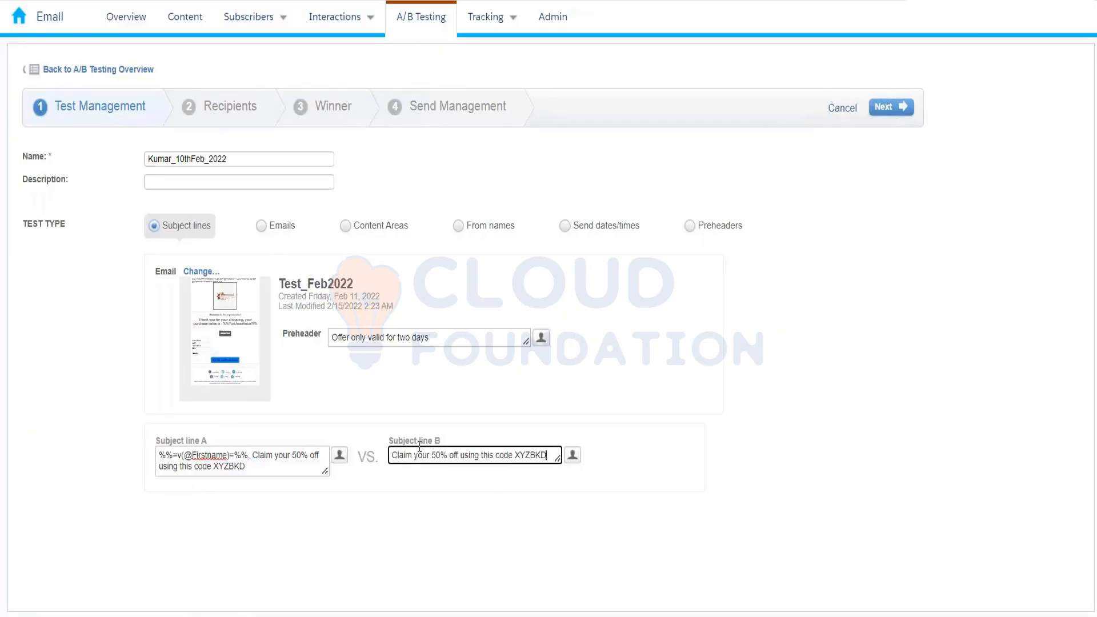
left_click(441, 455)
key("BackSpace")
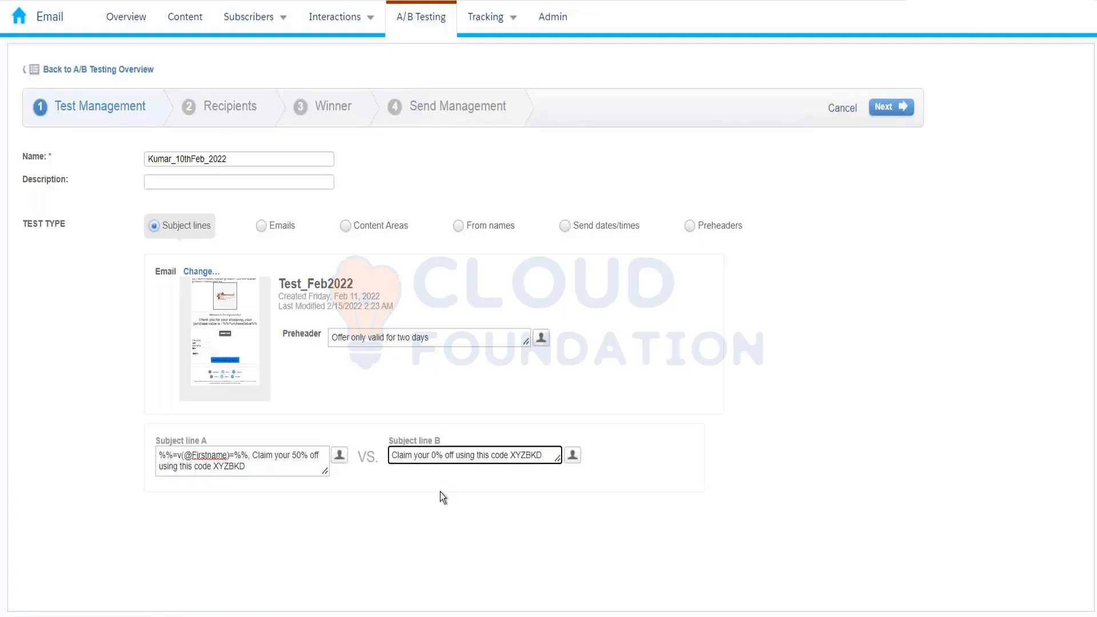
type("7")
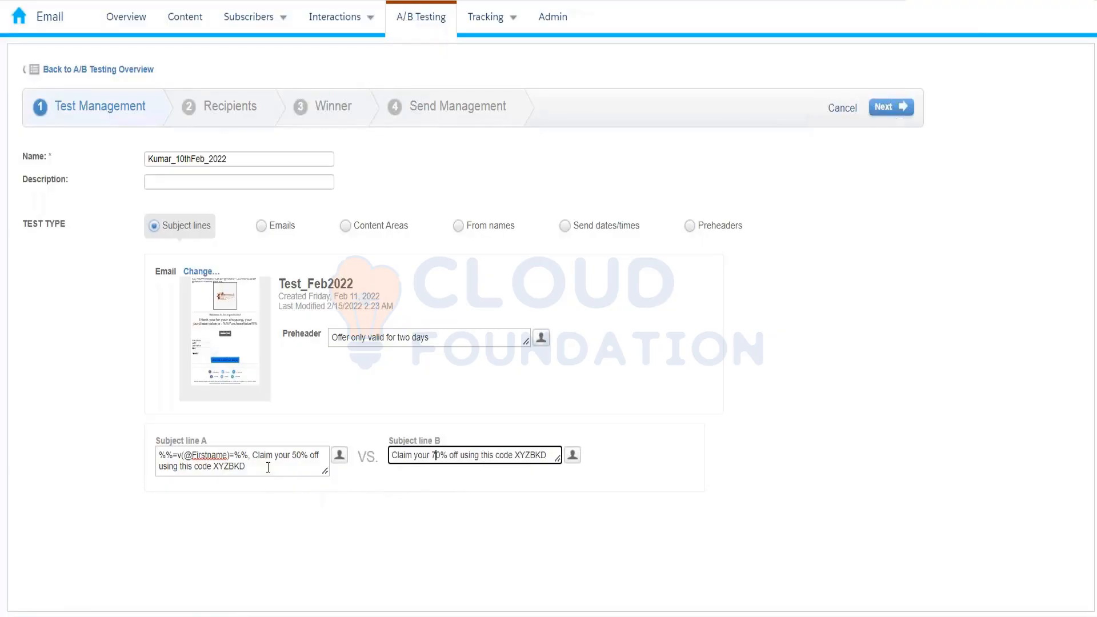
left_click_drag(250, 456, 181, 456)
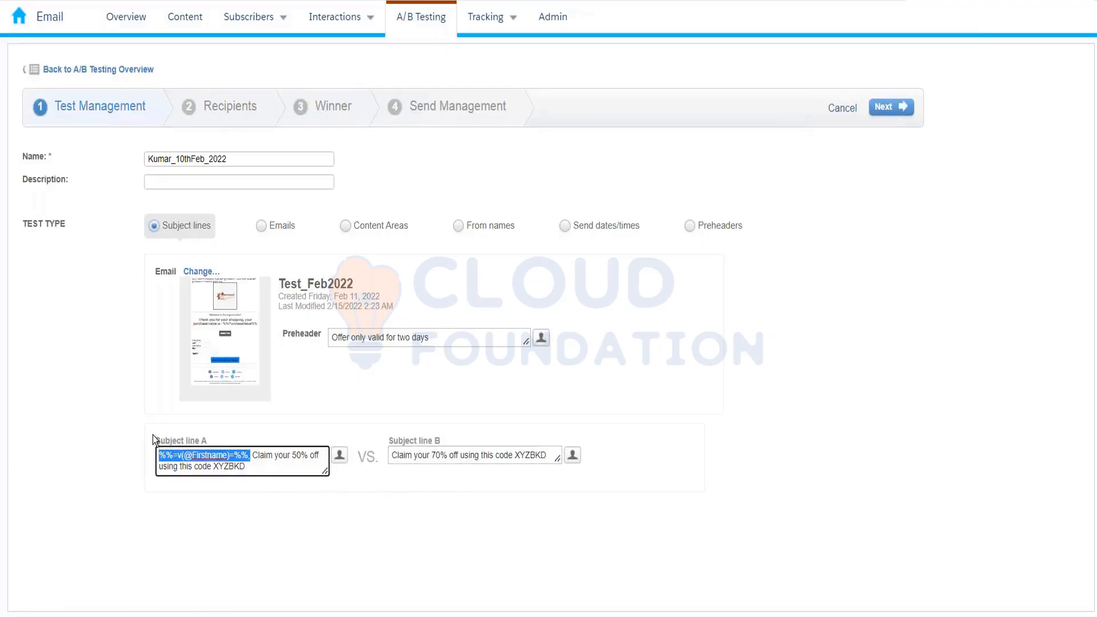
left_click(391, 457)
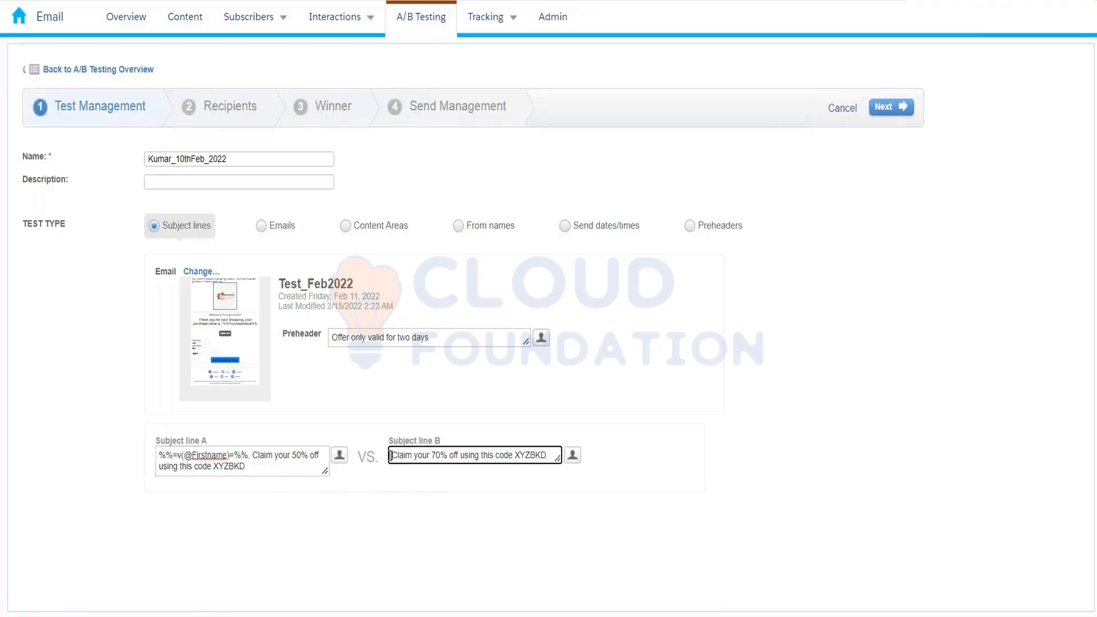
type("%%=v(@Firstname)=%%,")
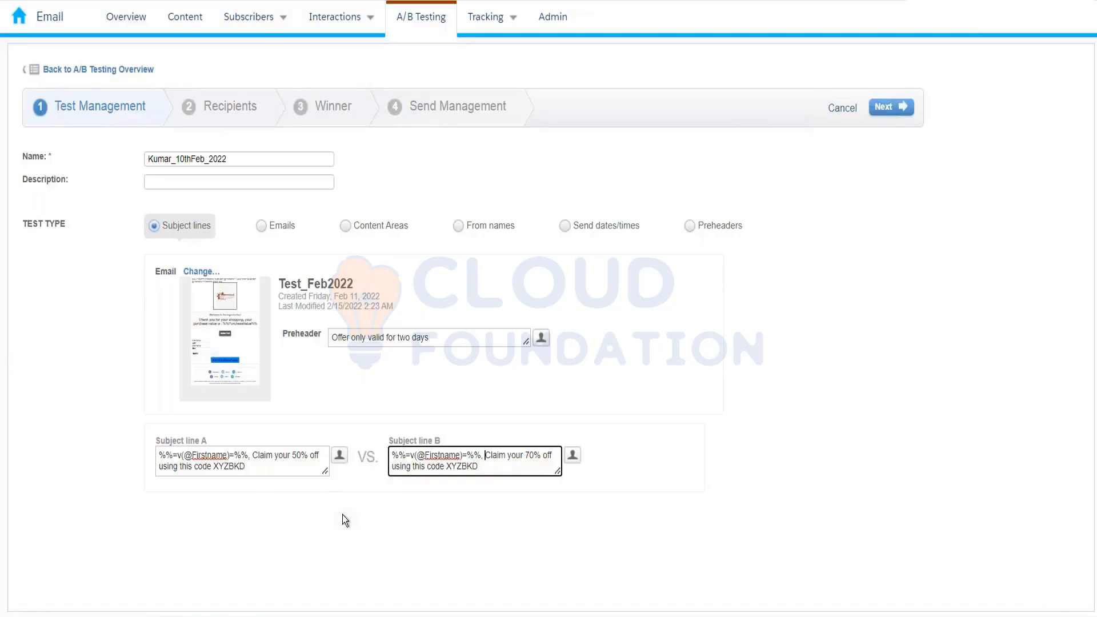
left_click(382, 547)
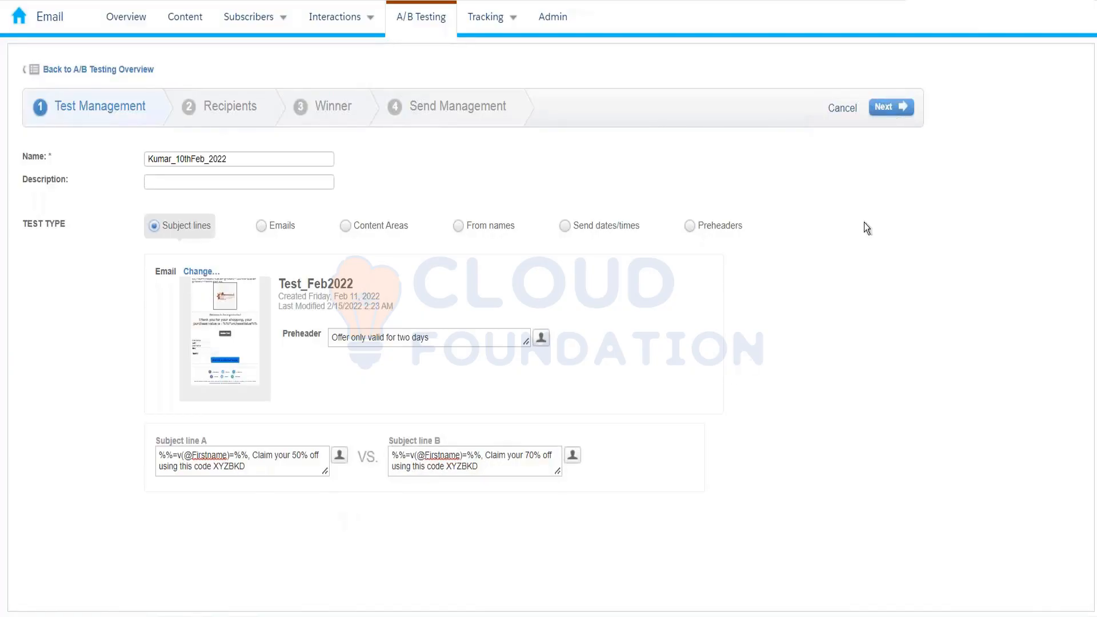
- Select the InterestedCustomer_10thFeb2022 data extension from the 10thFeb_2022 folder as recipients
left_click(899, 107)
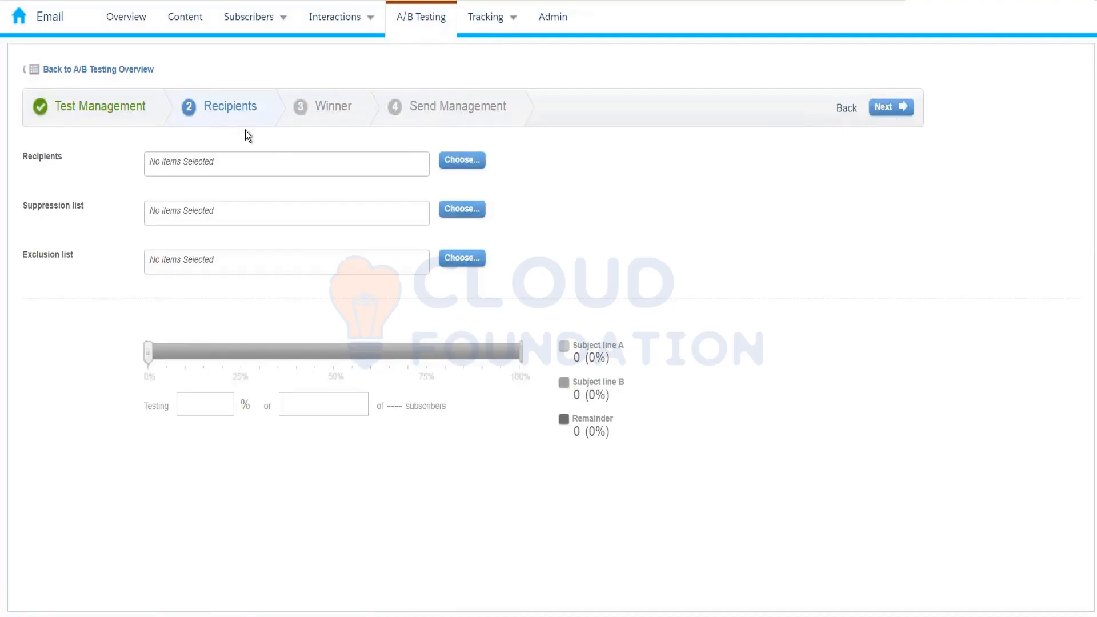
left_click(448, 162)
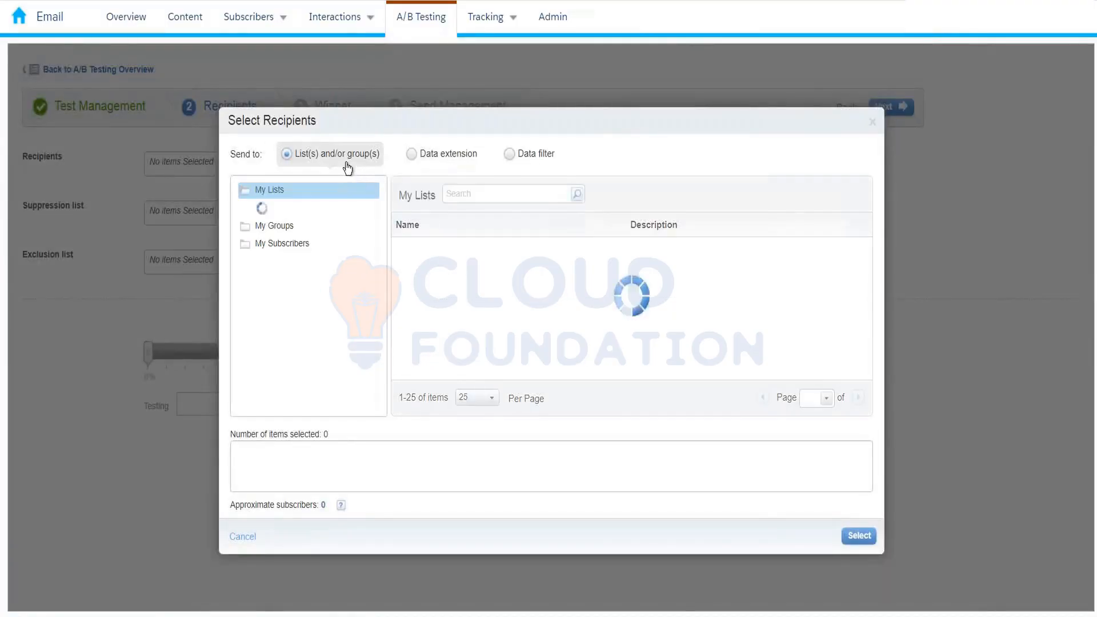
left_click(449, 165)
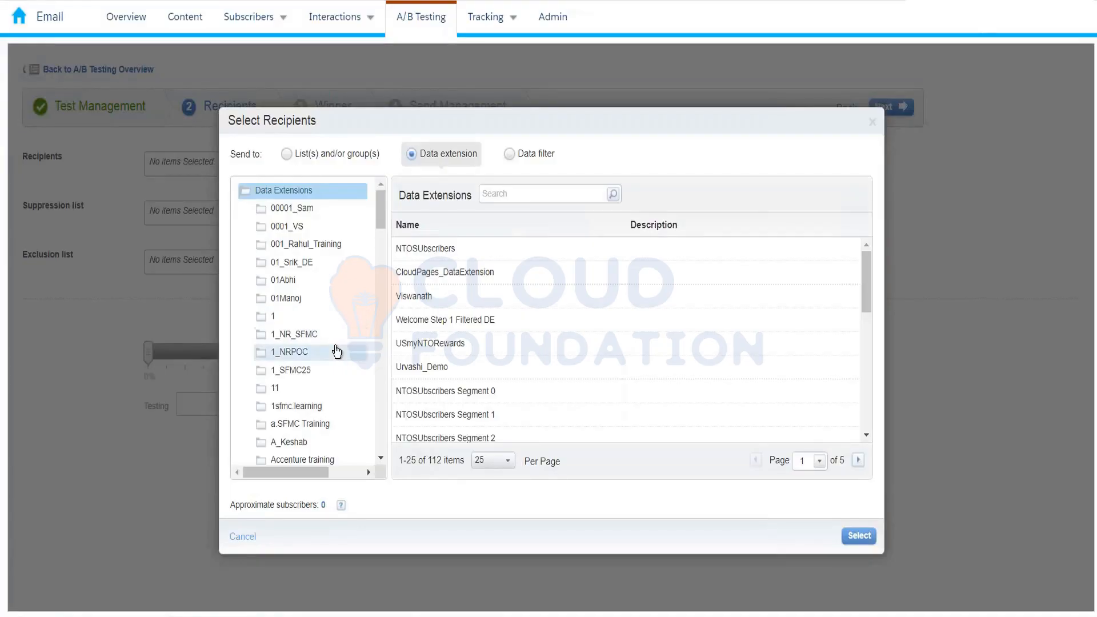
scroll(336, 350, "down", 10)
scroll(337, 350, "up", 3)
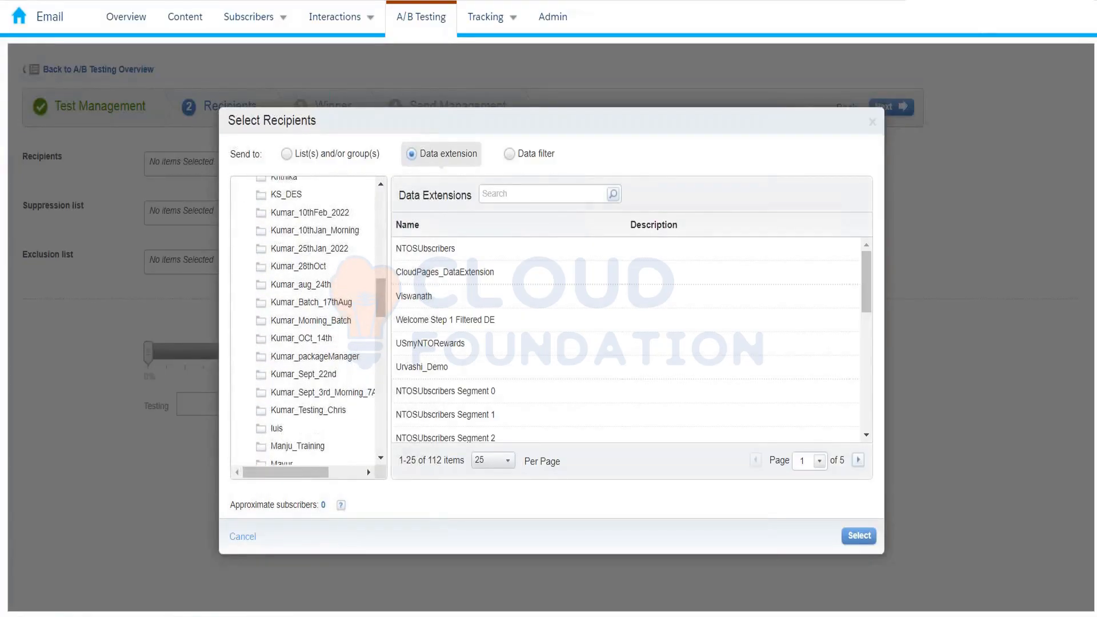
left_click(330, 215)
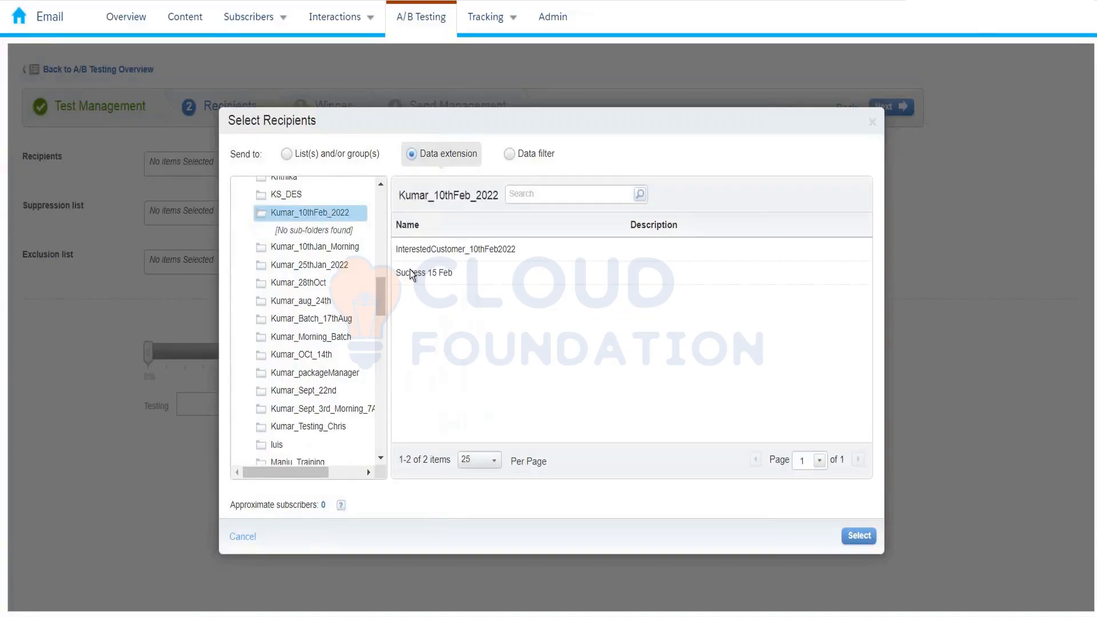
left_click(437, 255)
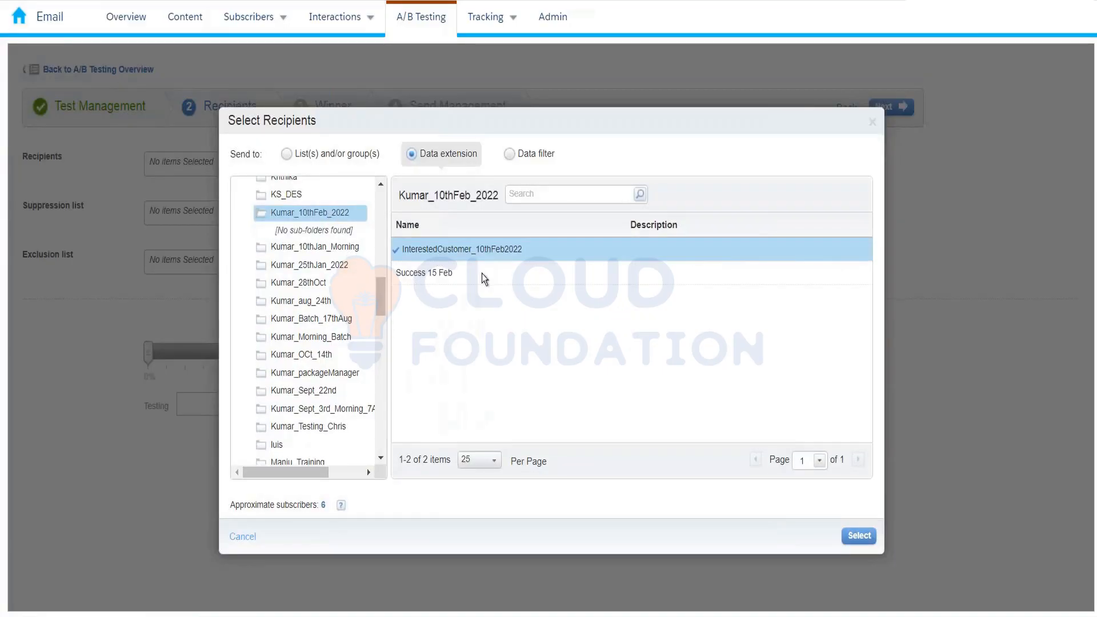
left_click(857, 537)
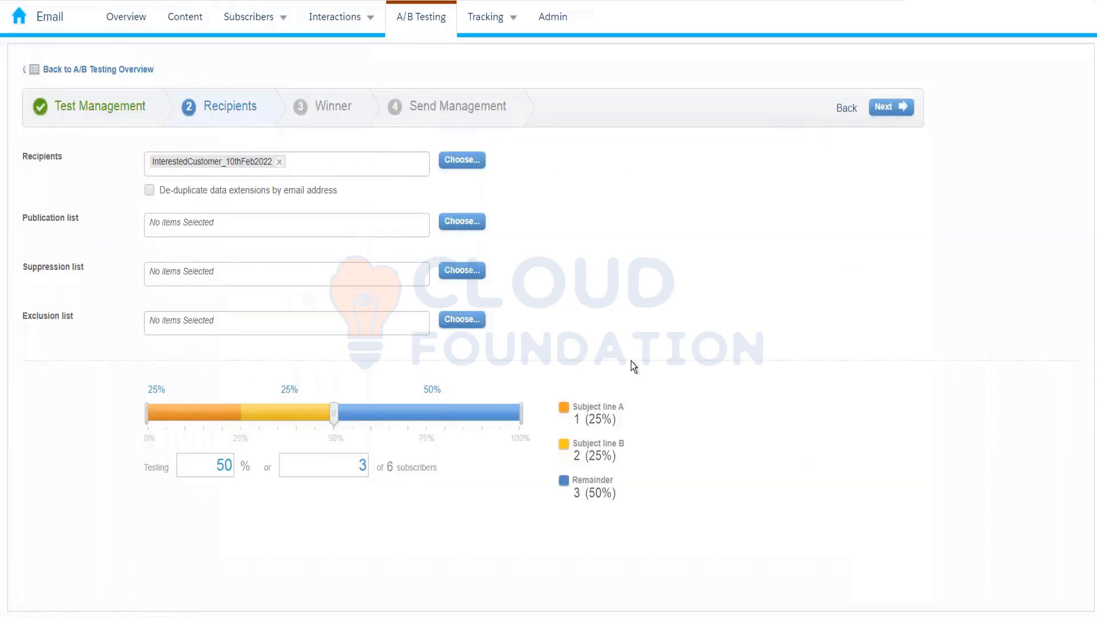
- De-duplicate recipients by email address and set the test split to about 79%, leaving a remainder
left_click(149, 190)
left_click_drag(336, 414, 565, 399)
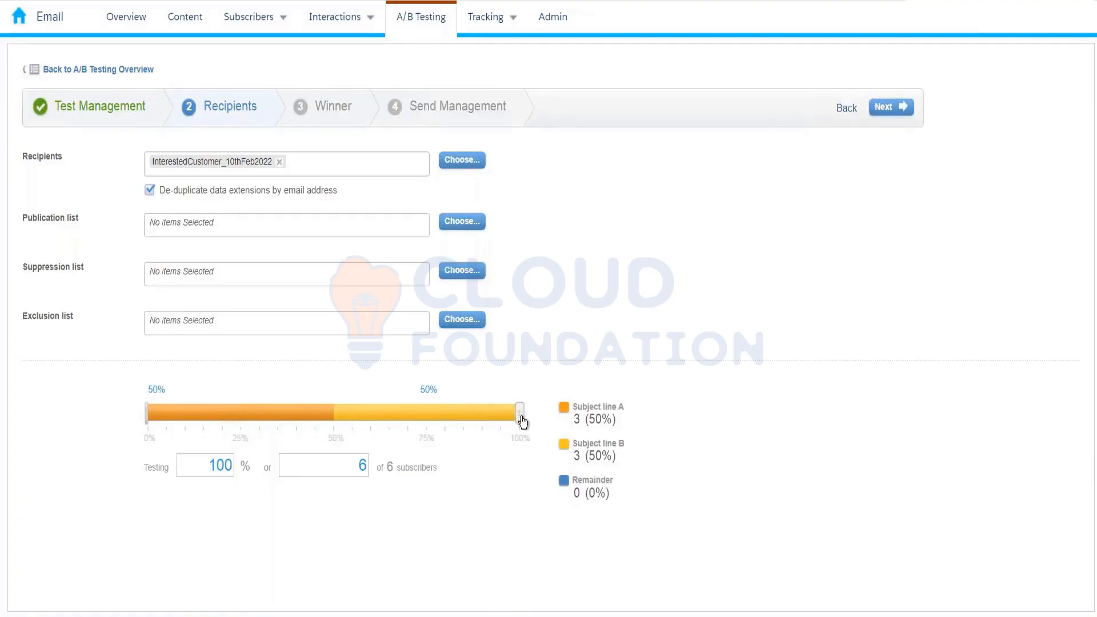
left_click_drag(522, 422, 442, 424)
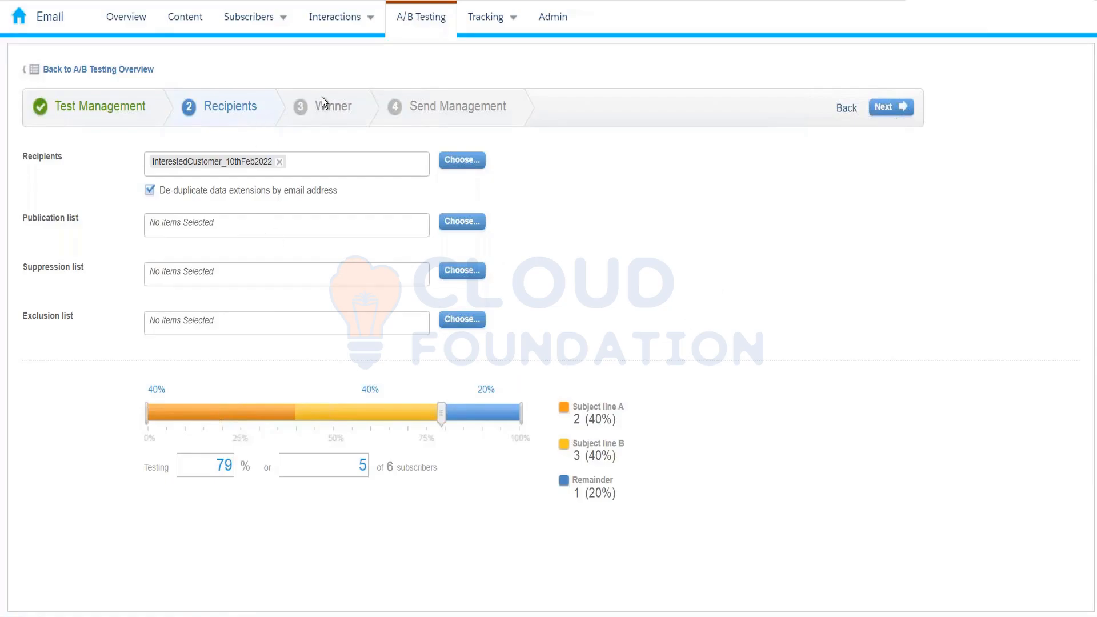
left_click(887, 110)
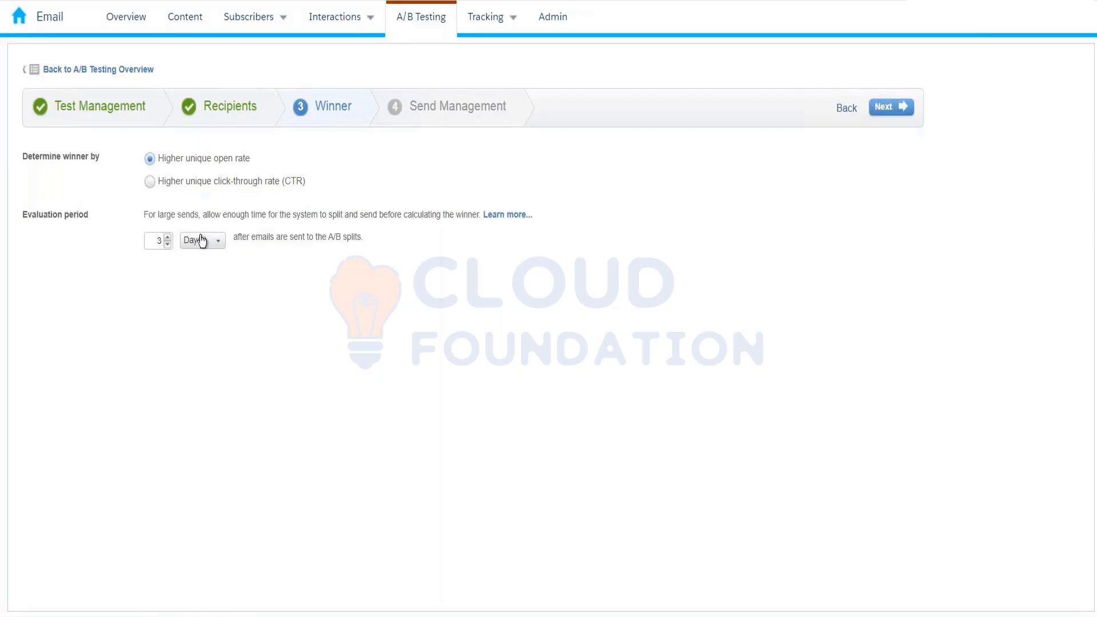
- Keep higher unique open rate over a 3-day evaluation as the winner criteria and proceed
left_click(899, 115)
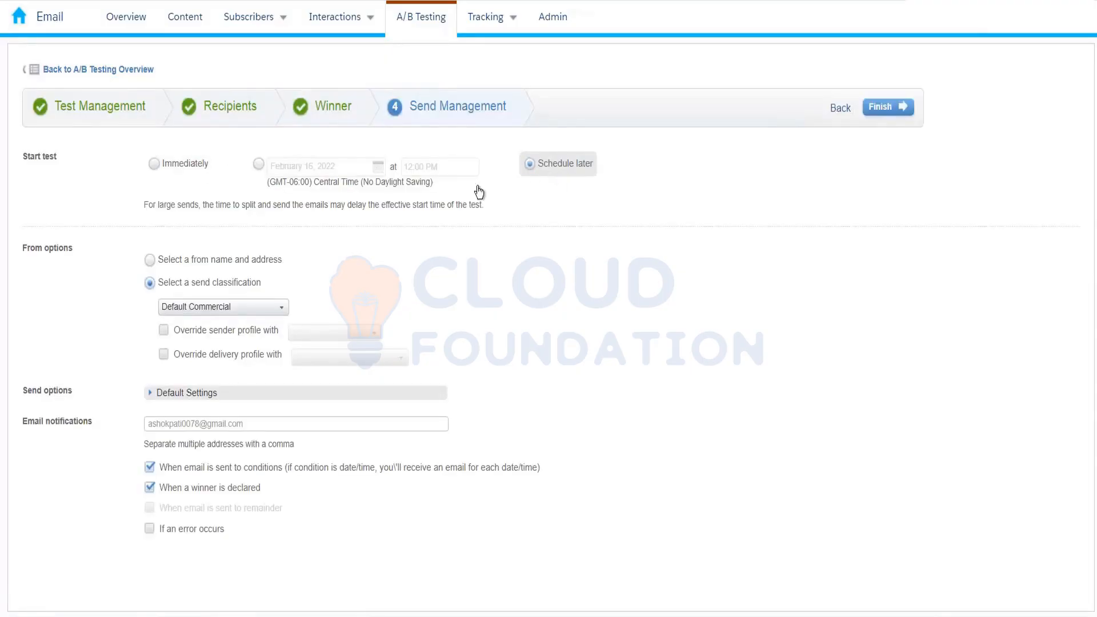
- Start the test immediately instead of scheduling it for later
left_click(170, 175)
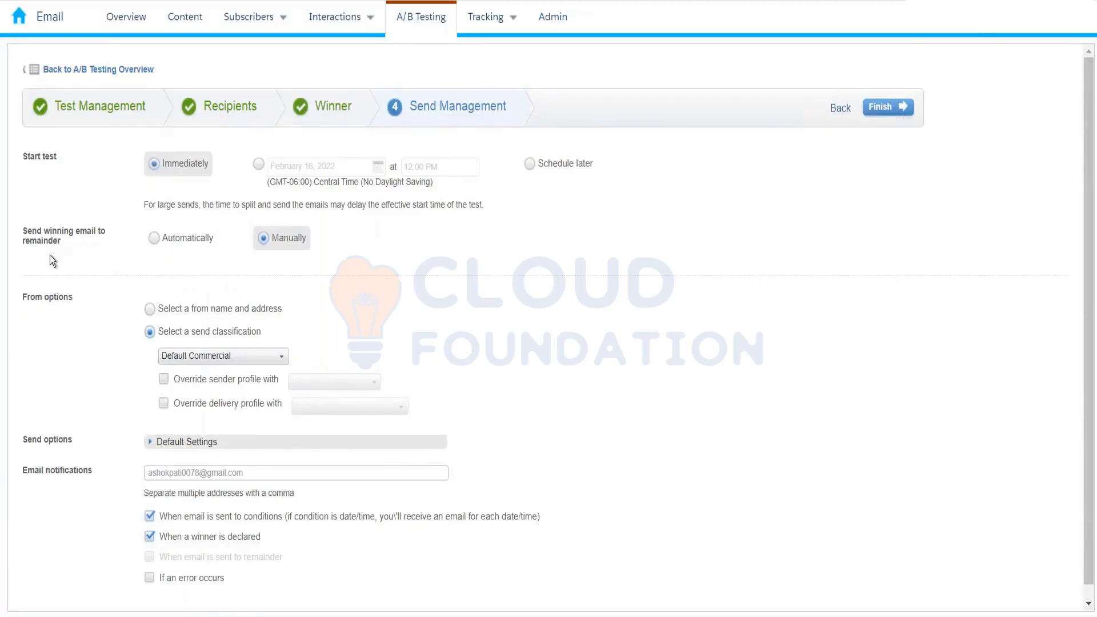
- Switch the winning-email send to the remainder from Manually to Automatically
left_click(206, 241)
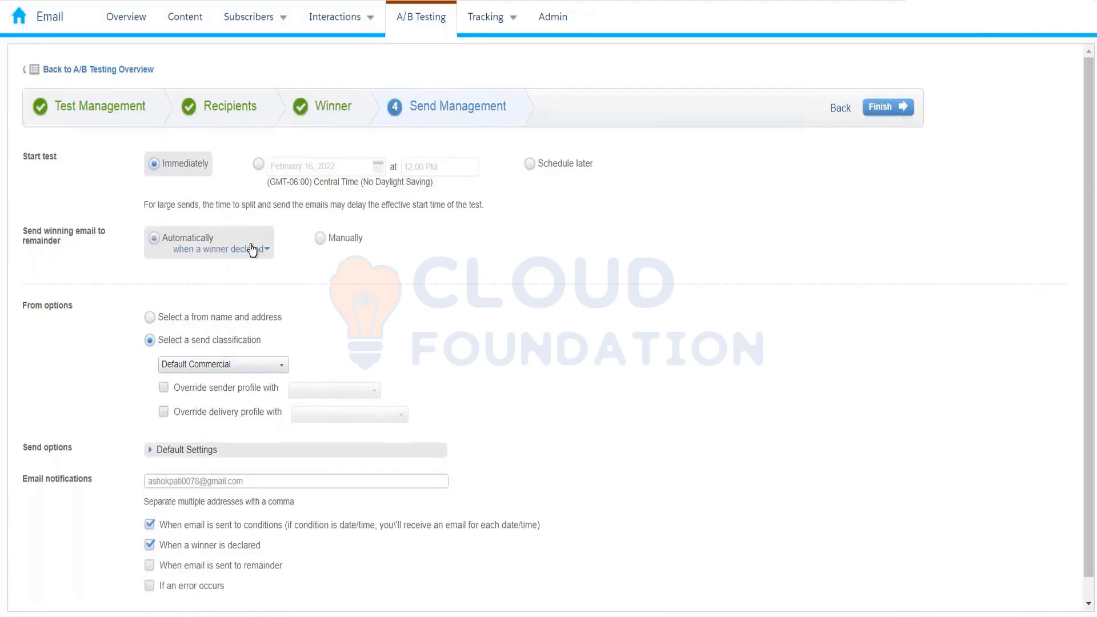
left_click(343, 247)
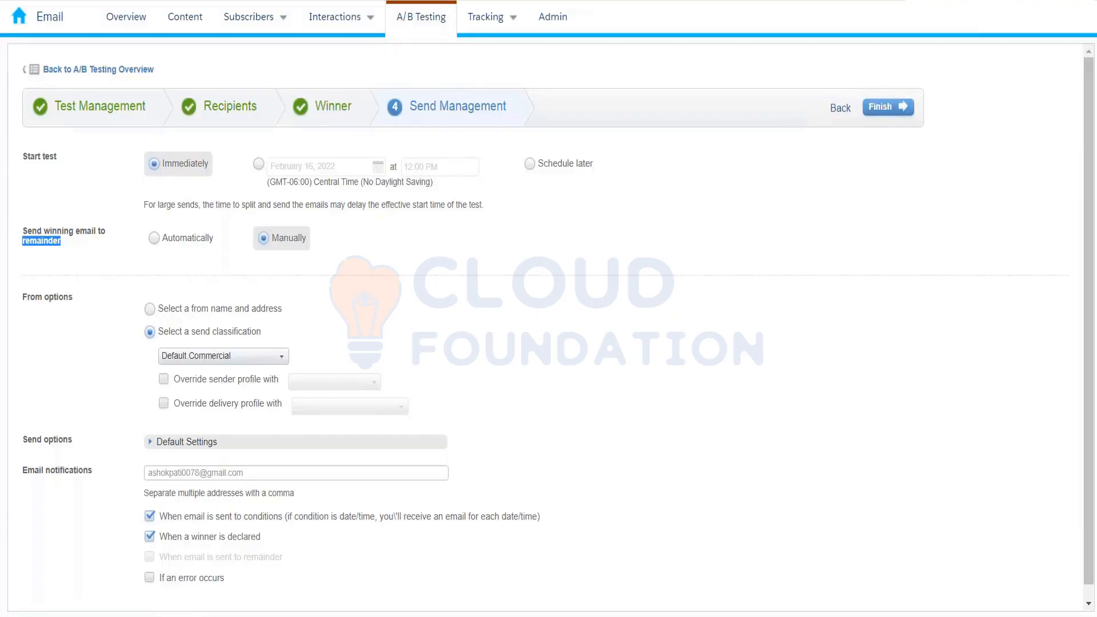
left_click(153, 238)
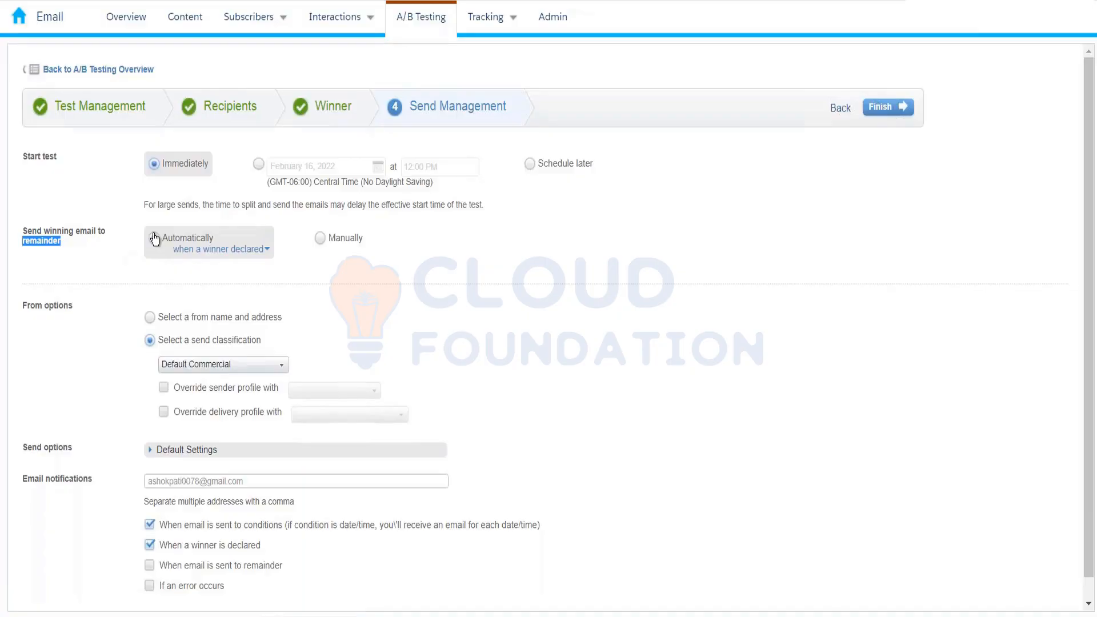
- Schedule the automatic winner send for February 19, 2022 at 8:00 PM
left_click(212, 251)
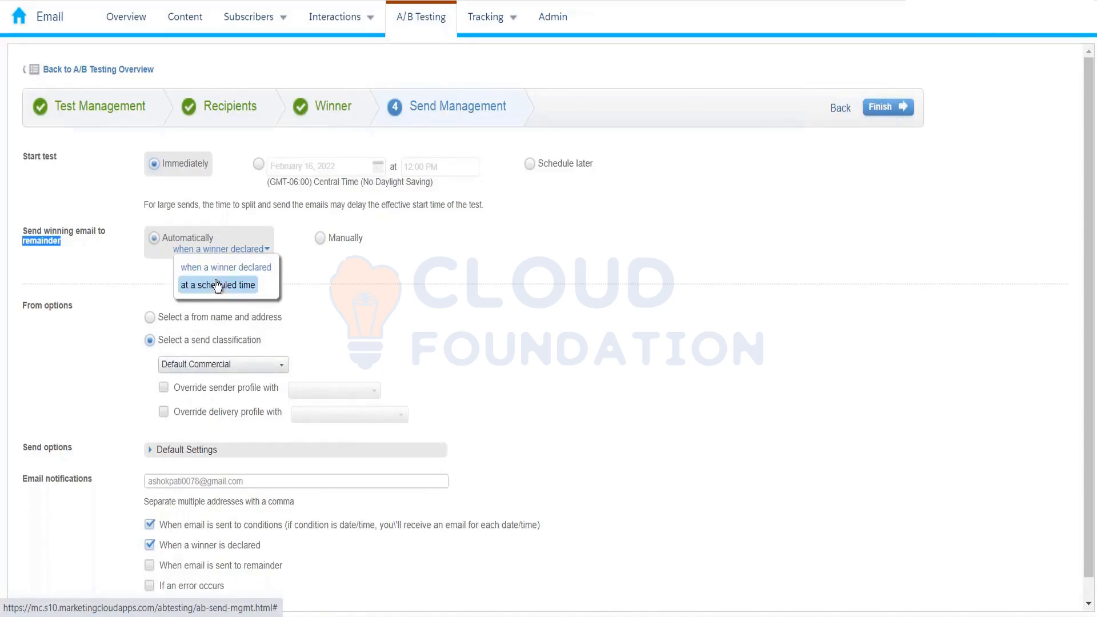
left_click(216, 284)
left_click(283, 264)
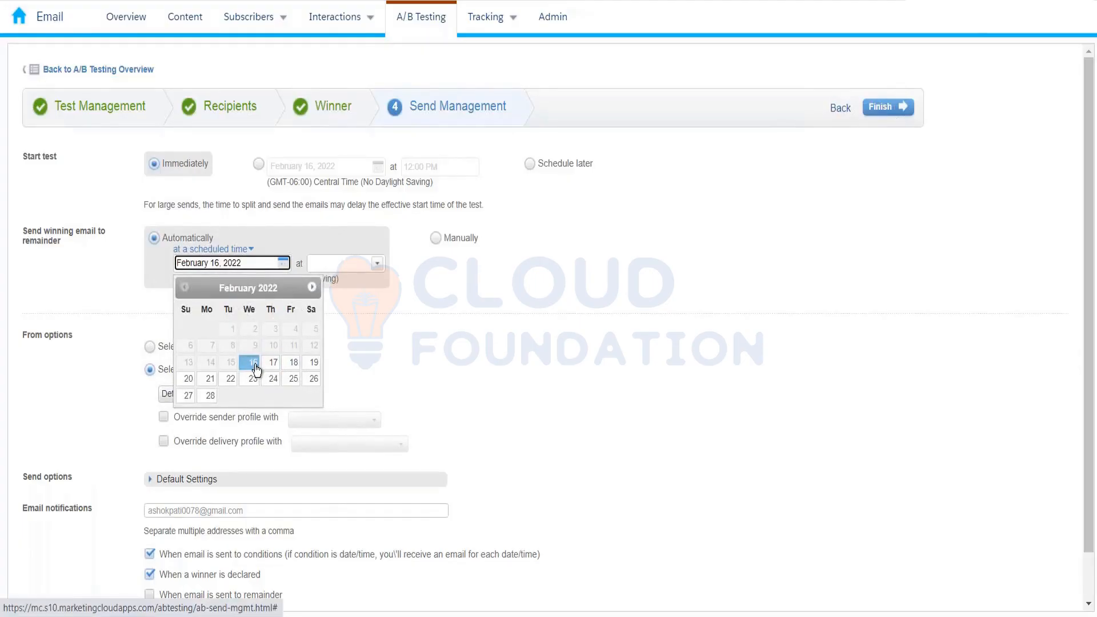
left_click(313, 365)
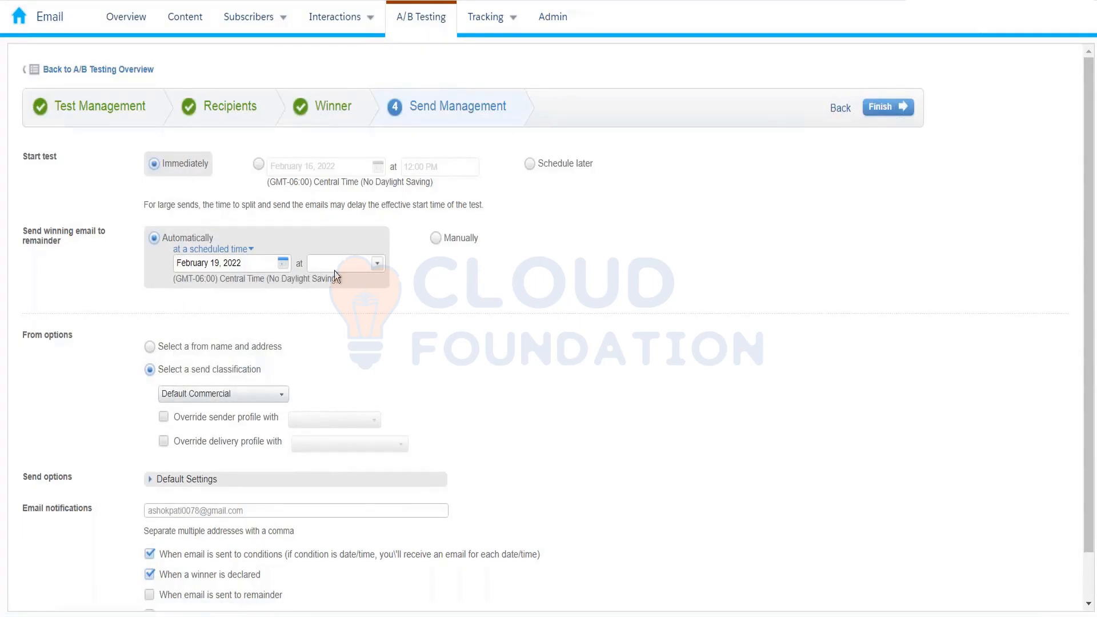
left_click(377, 264)
scroll(347, 318, "down", 10)
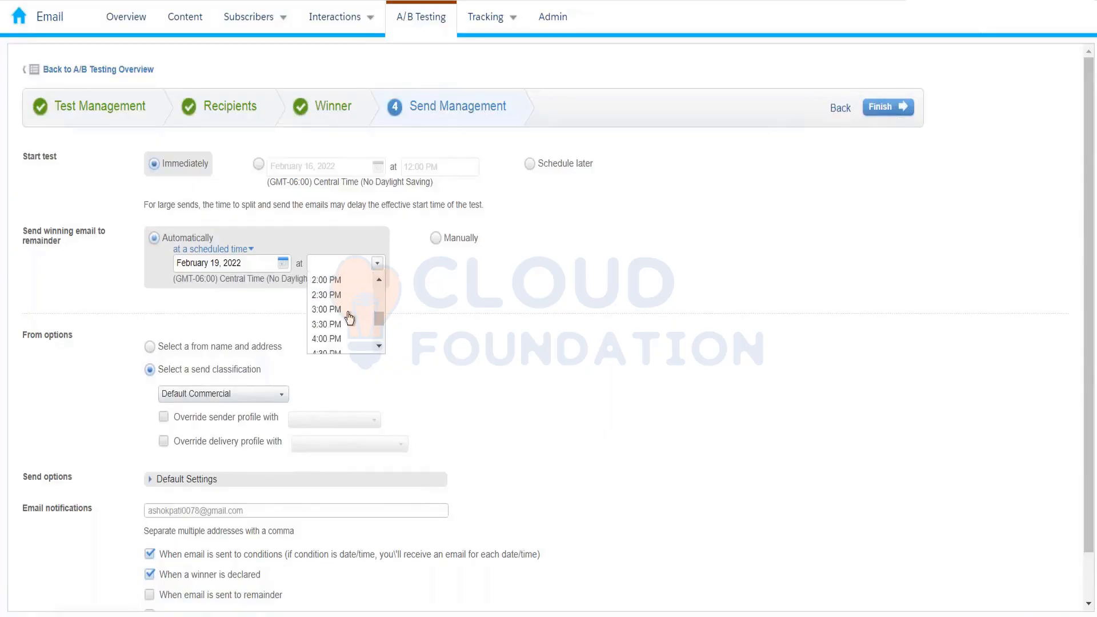
left_click(349, 331)
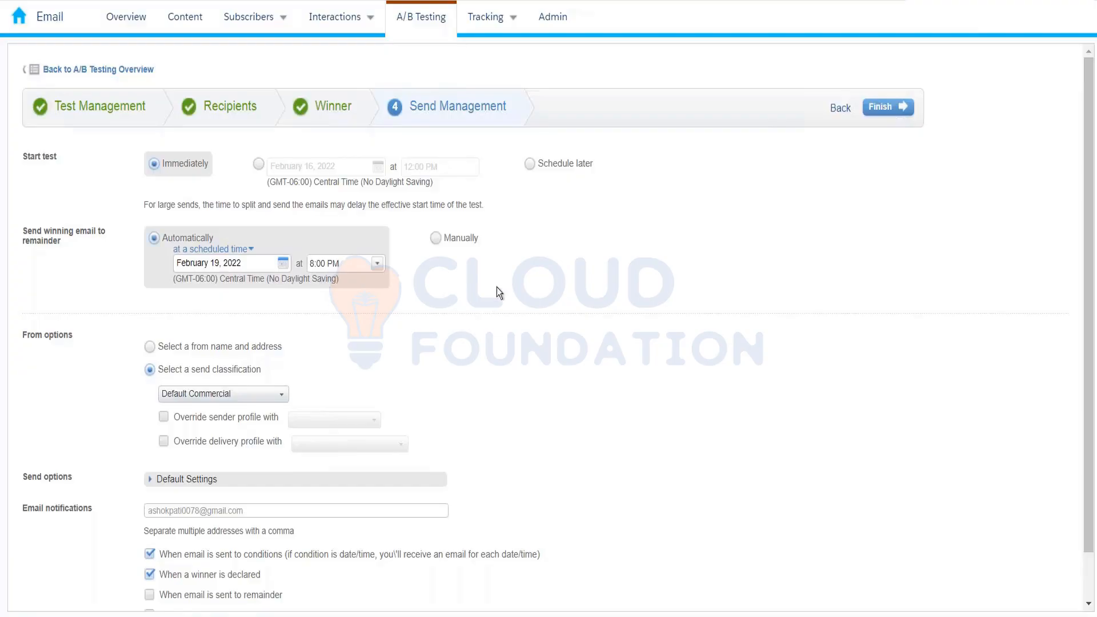
- Switch the winning-email send to the remainder to Manually, then review the email notification options
left_click(437, 238)
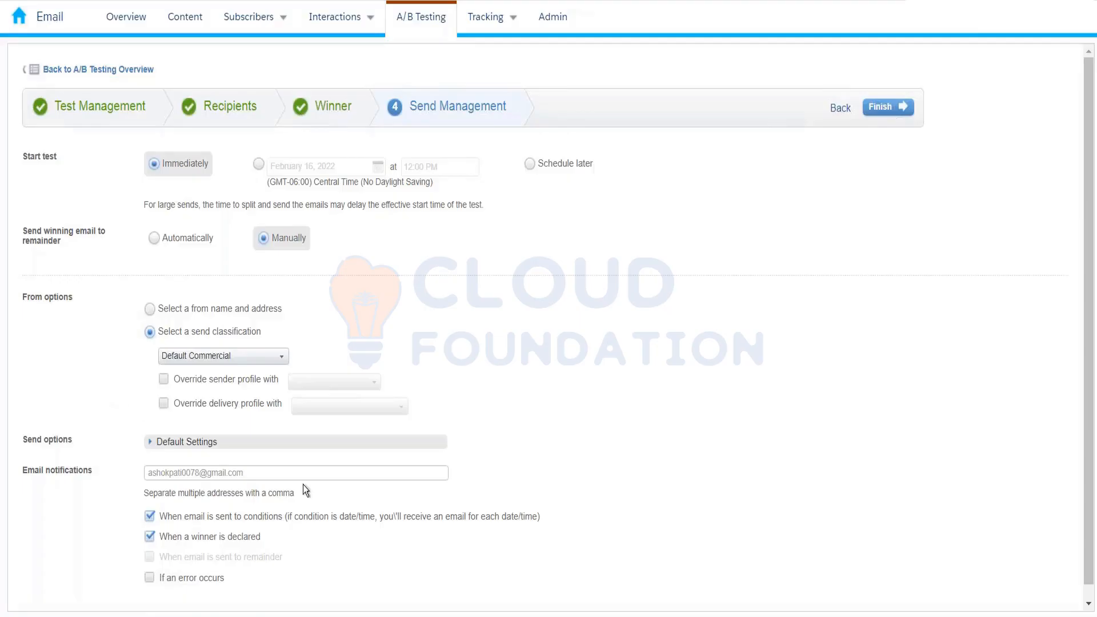
scroll(303, 484, "down", 1)
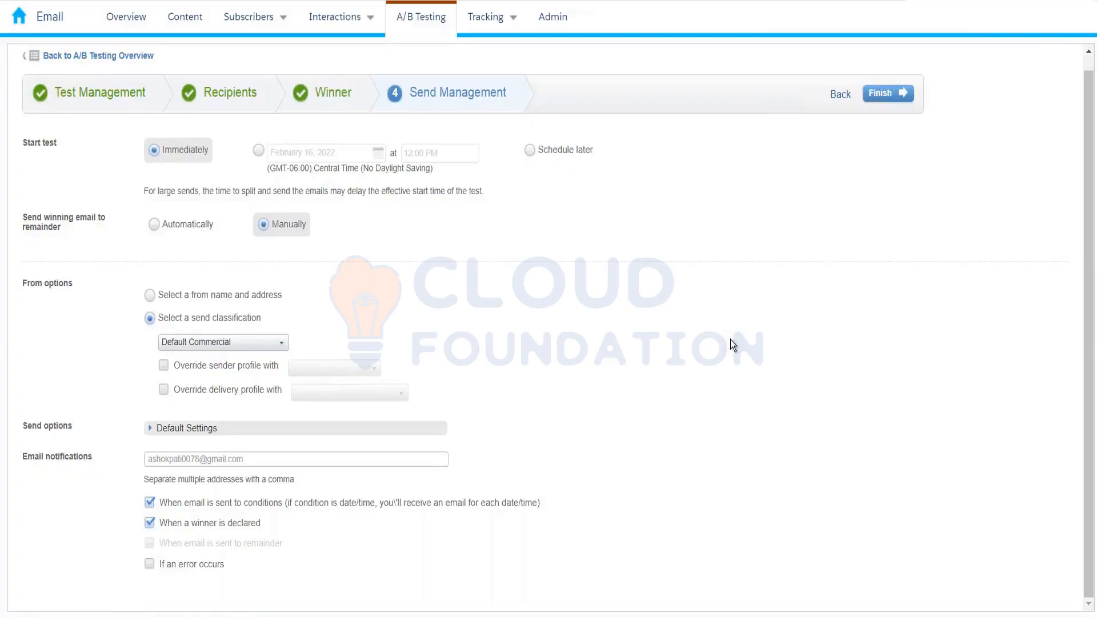
- Return to the Test Management step and bring up the current browser tab's options
left_click(73, 93)
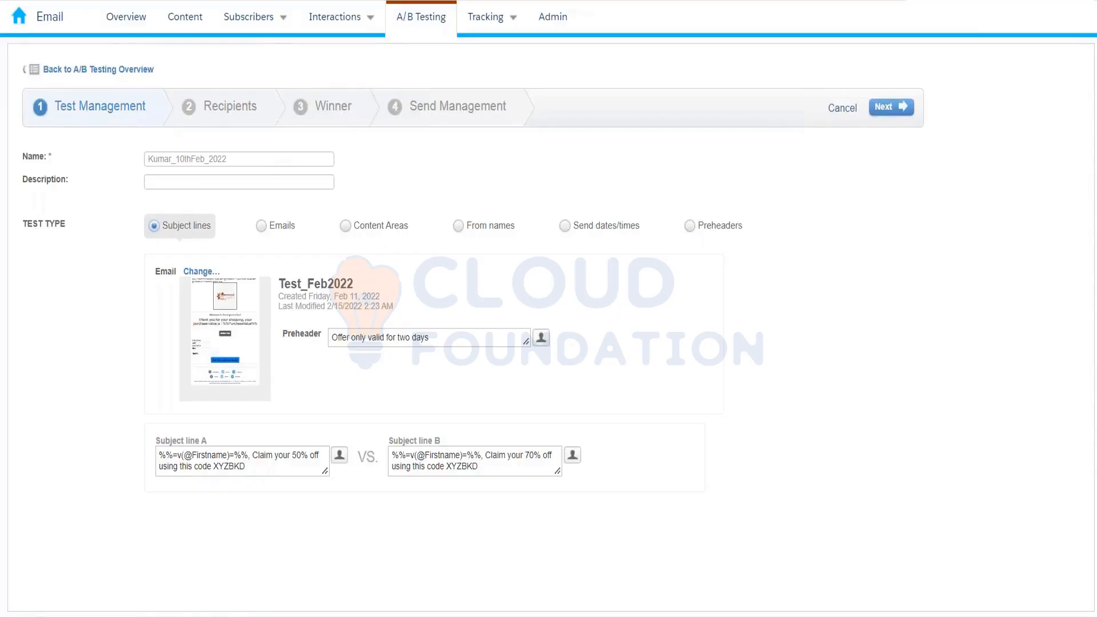
right_click(92, 0)
- In a duplicated tab, open Test_Feb2022 from the 10th Feb folder and review its full preview
left_click(119, 66)
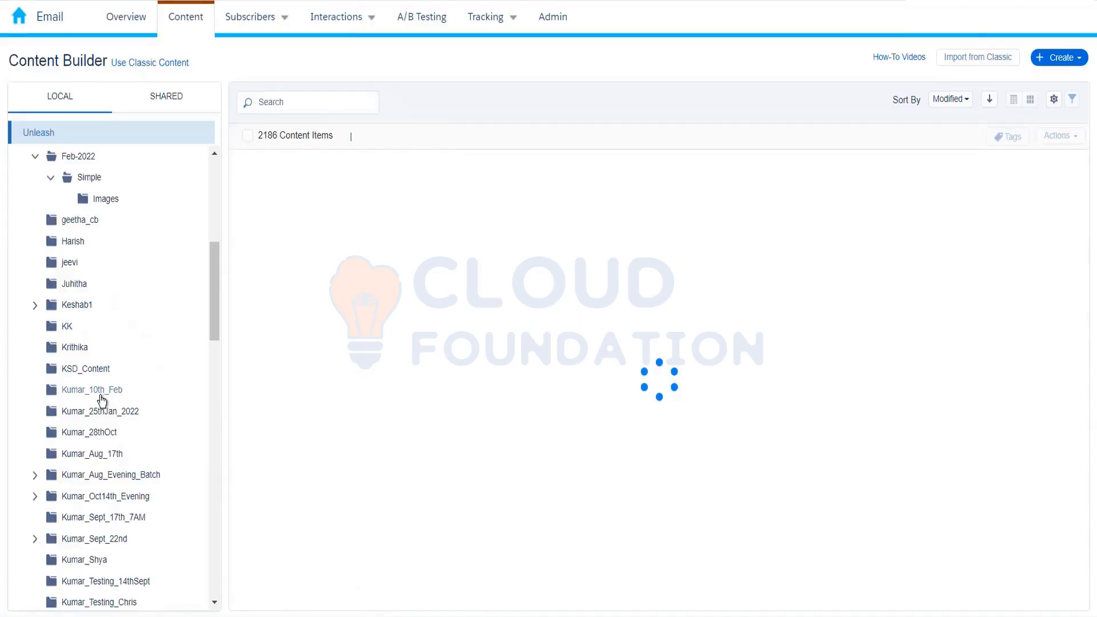
left_click(101, 396)
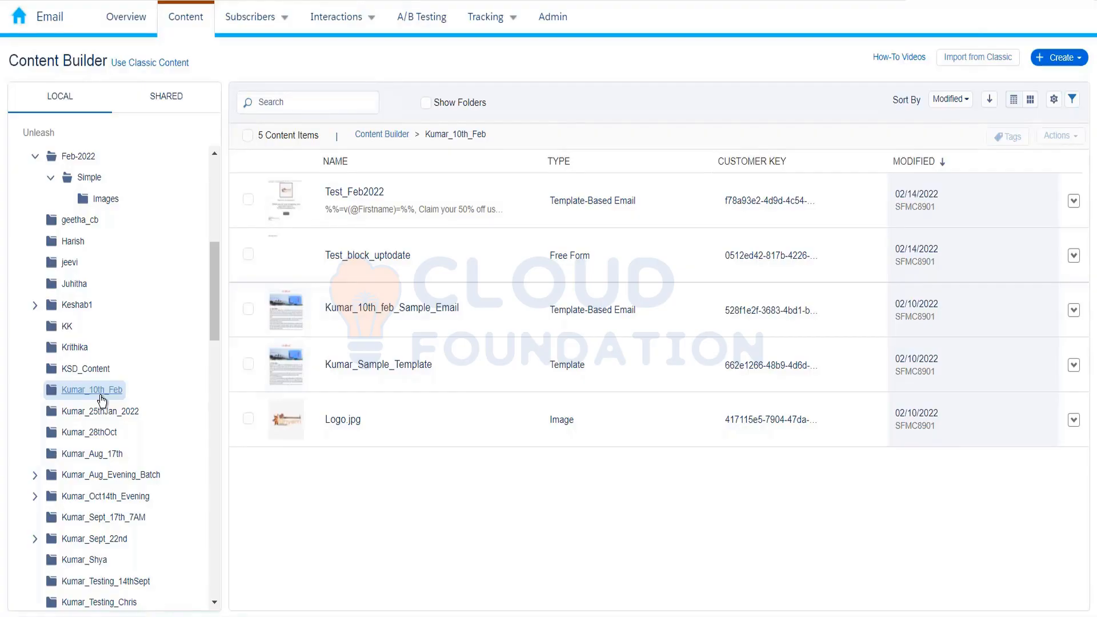
left_click(356, 197)
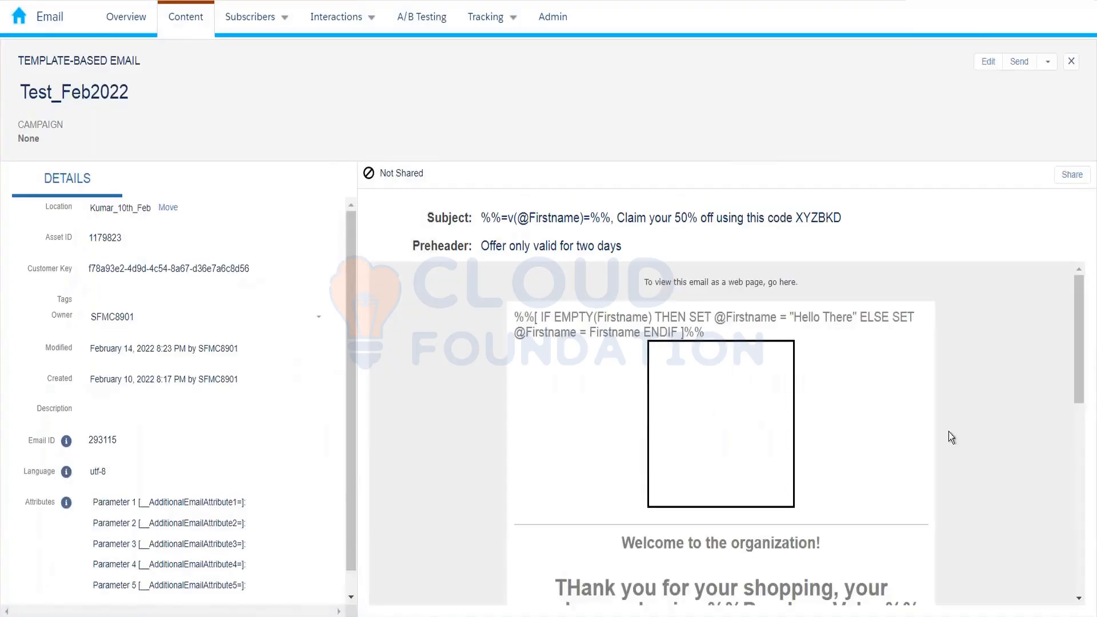
scroll(948, 437, "down", 10)
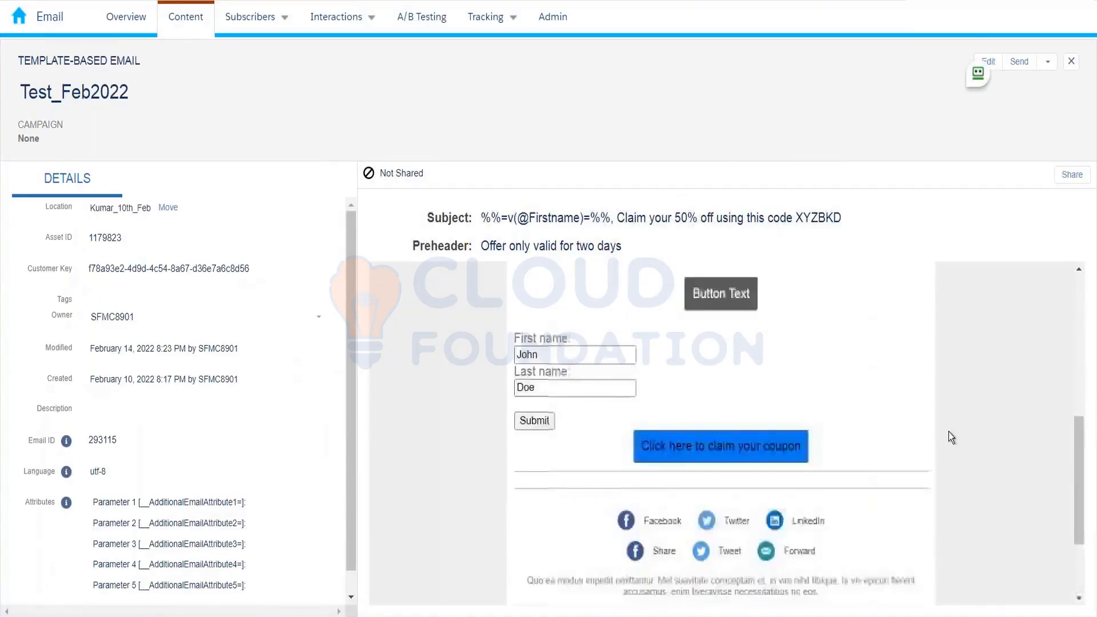
scroll(949, 431, "down", 3)
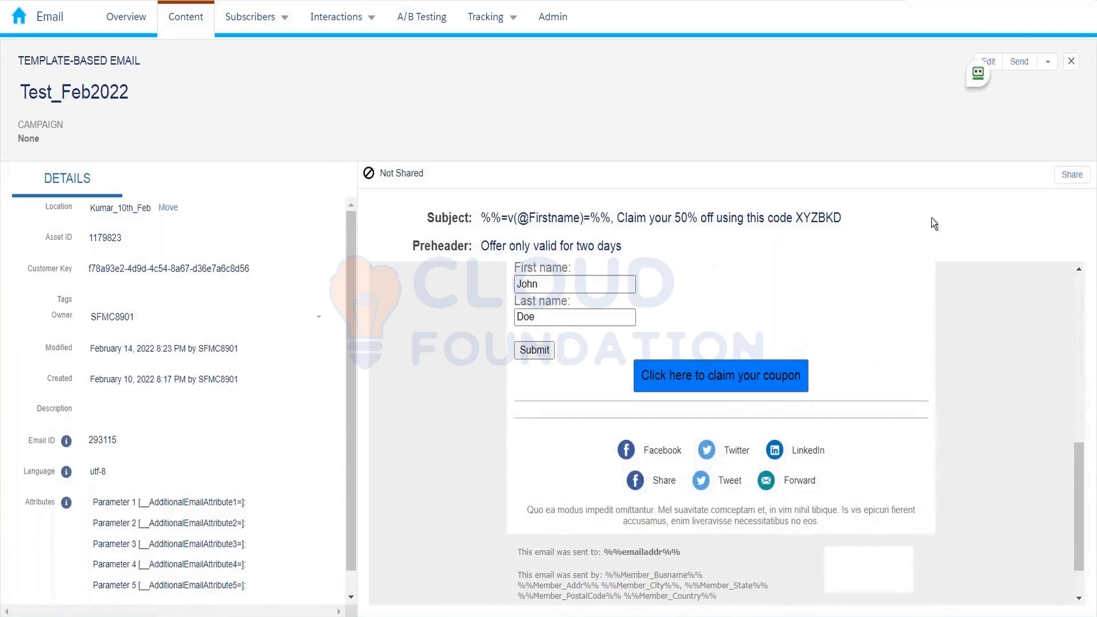
left_click(995, 65)
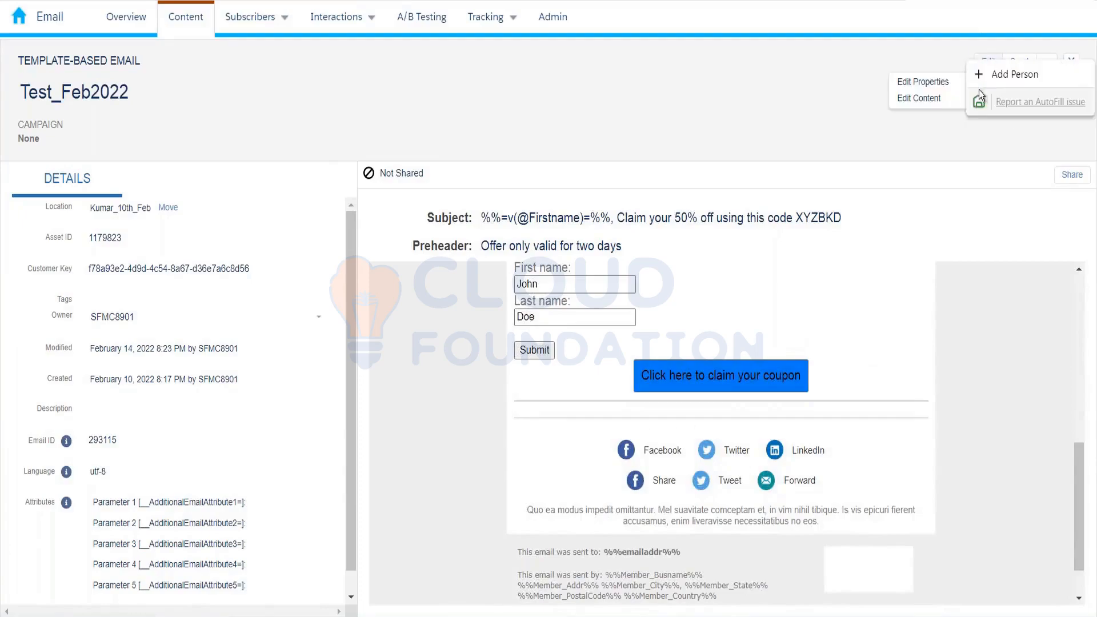
- Edit Test_Feb2022's content, drop an A/B Test block below the button, and open its Content A/B settings
left_click(951, 103)
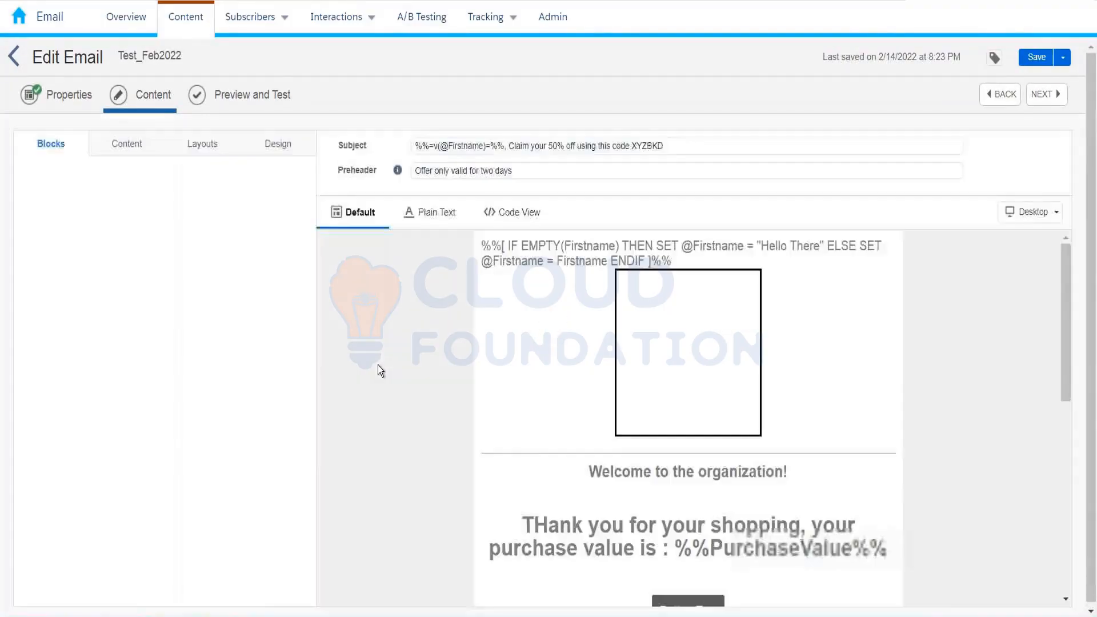
scroll(688, 348, "down", 4)
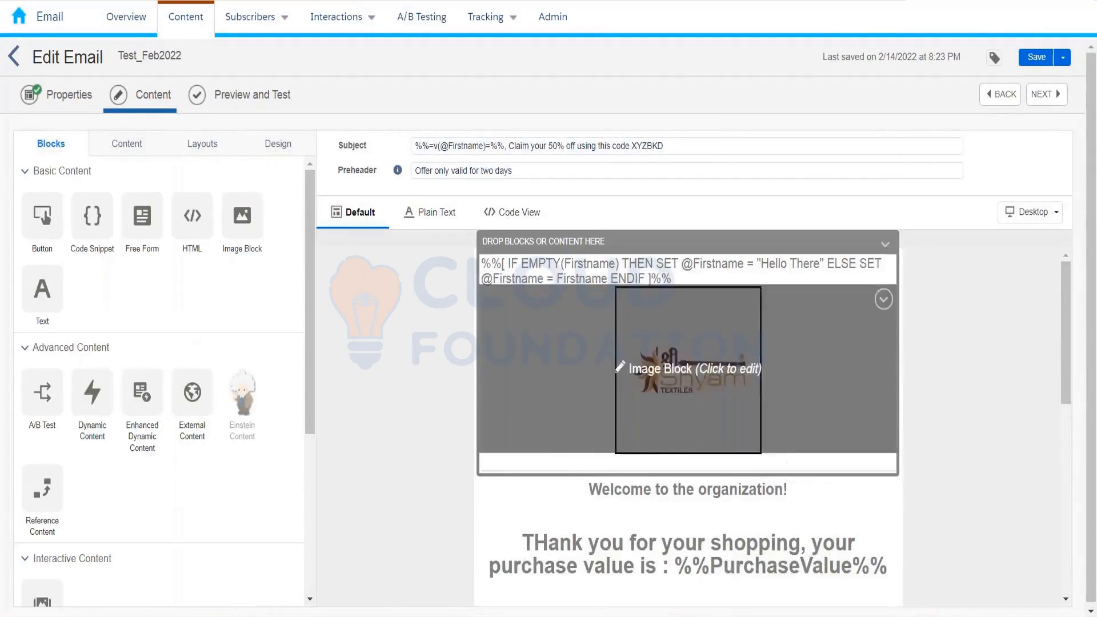
scroll(687, 348, "up", 1)
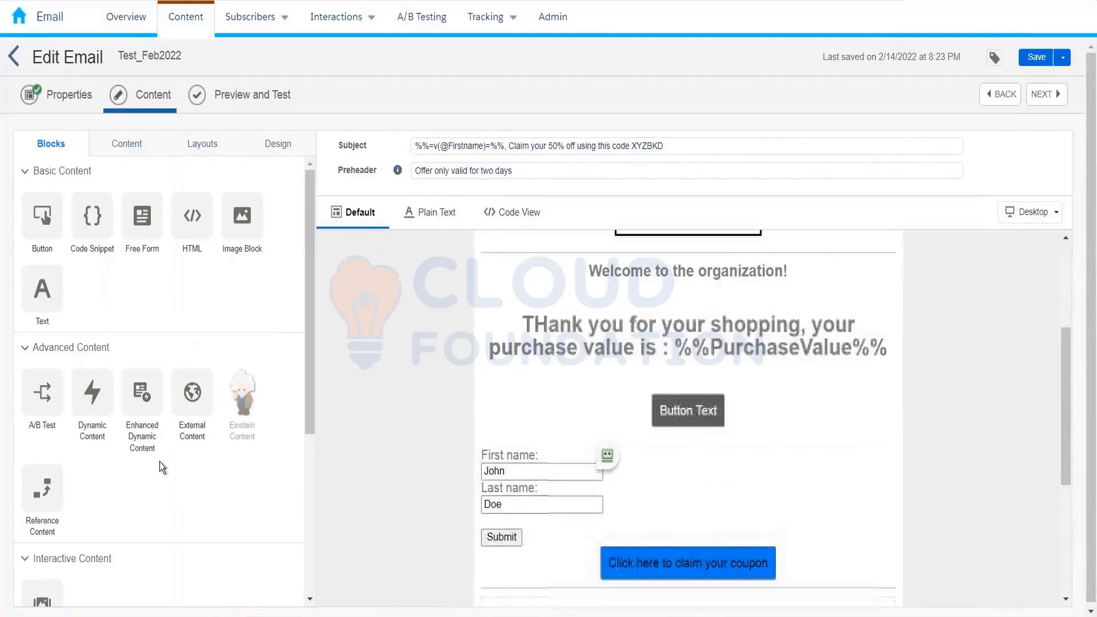
left_click_drag(56, 417, 577, 408)
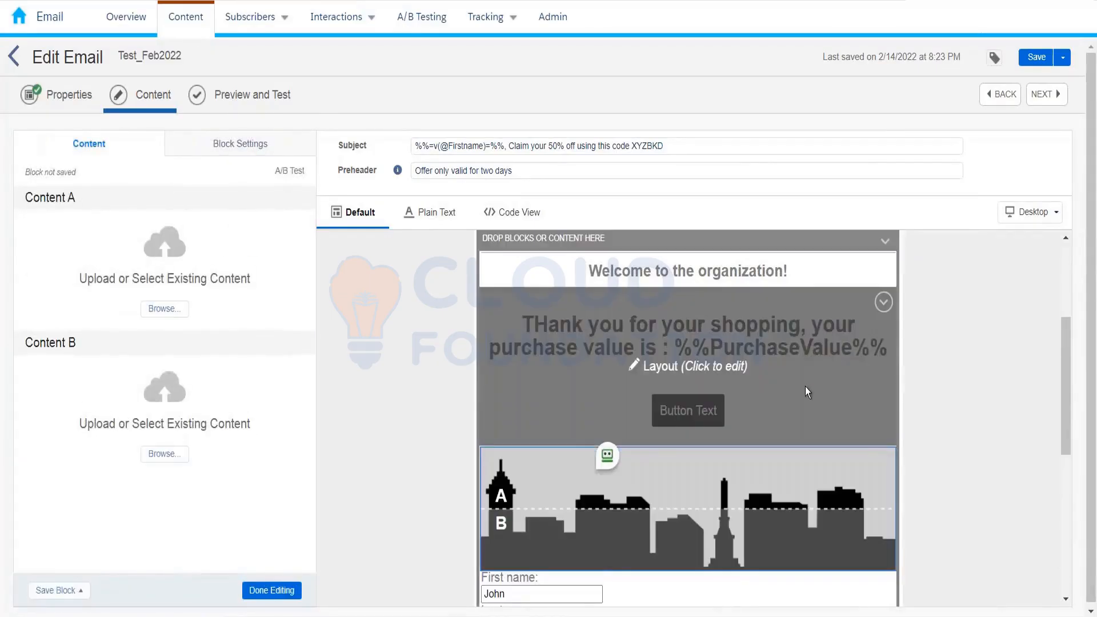
scroll(929, 364, "down", 2)
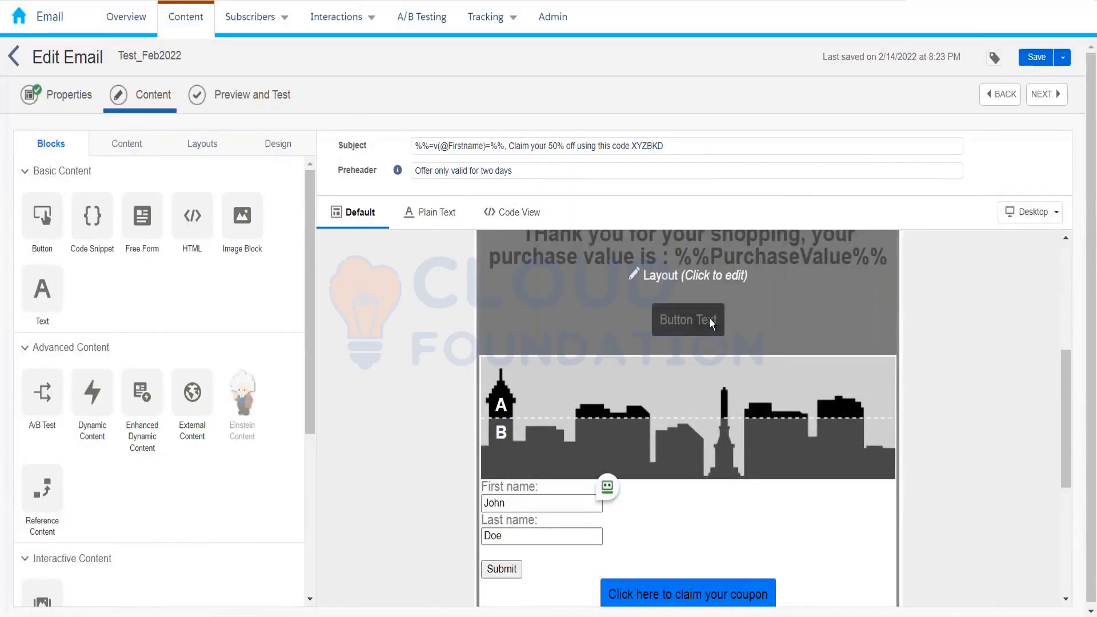
scroll(1021, 385, "down", 1)
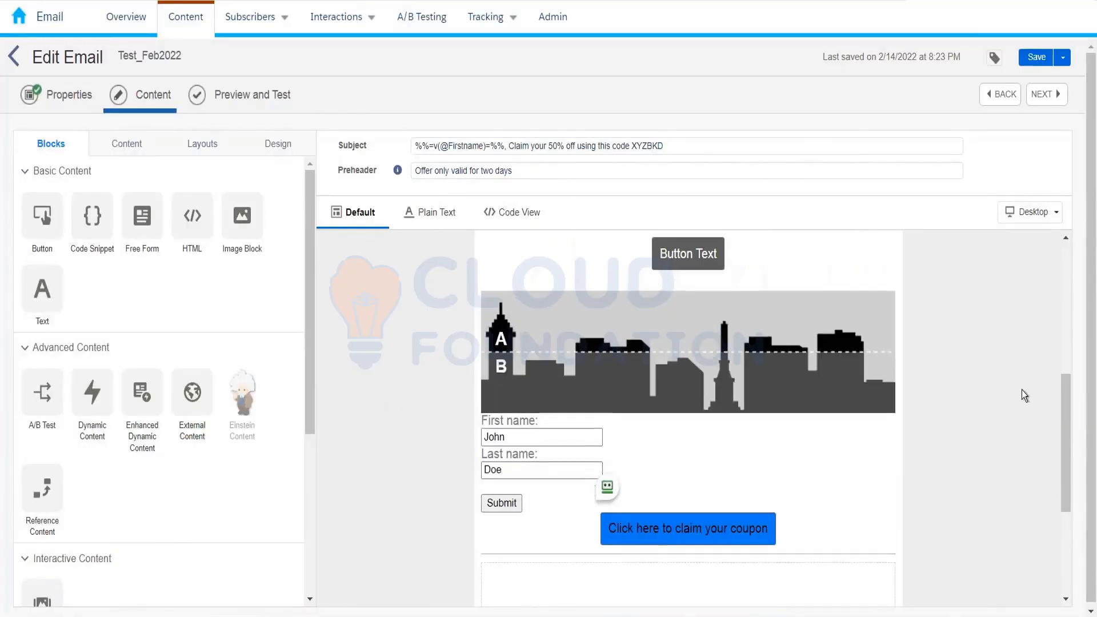
scroll(1022, 389, "up", 2)
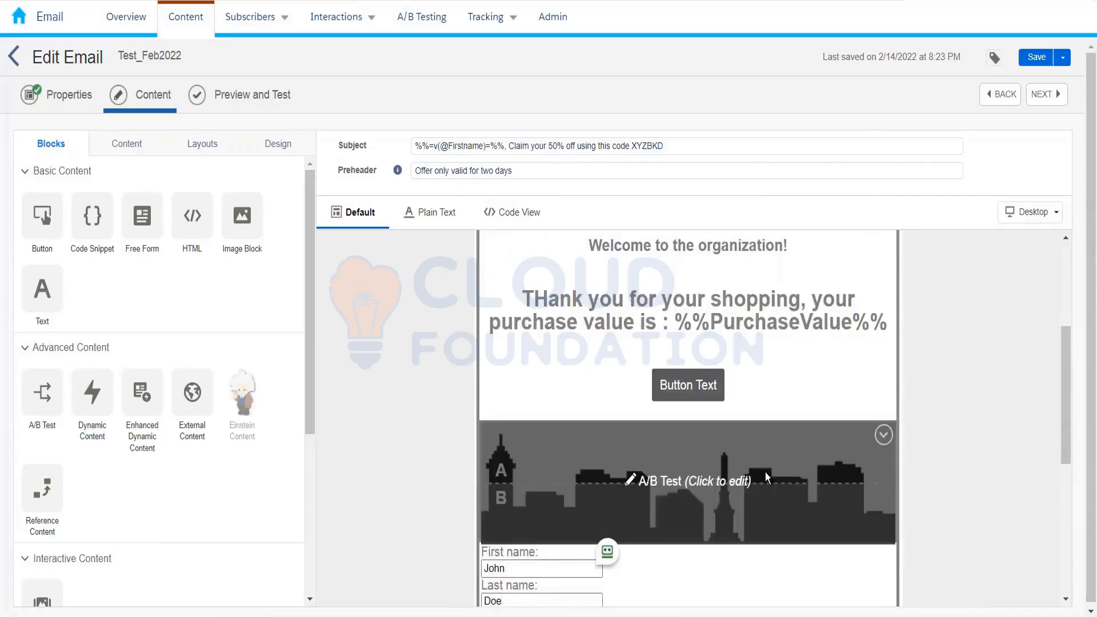
left_click(539, 474)
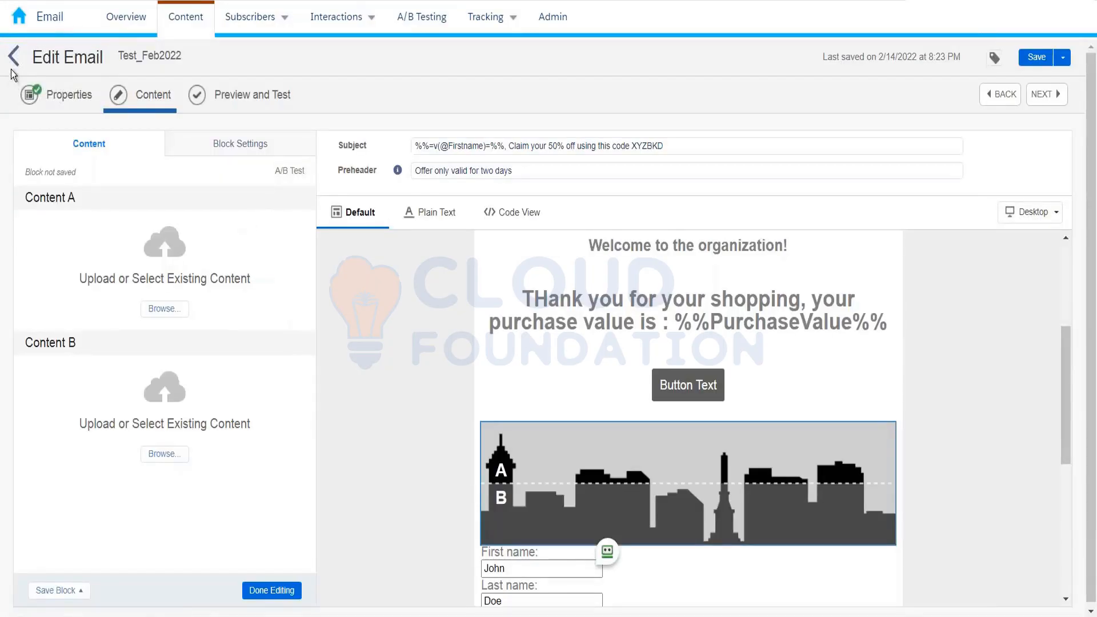
- Leave the email editor discarding unsaved changes, and start a new Button content block
left_click(14, 56)
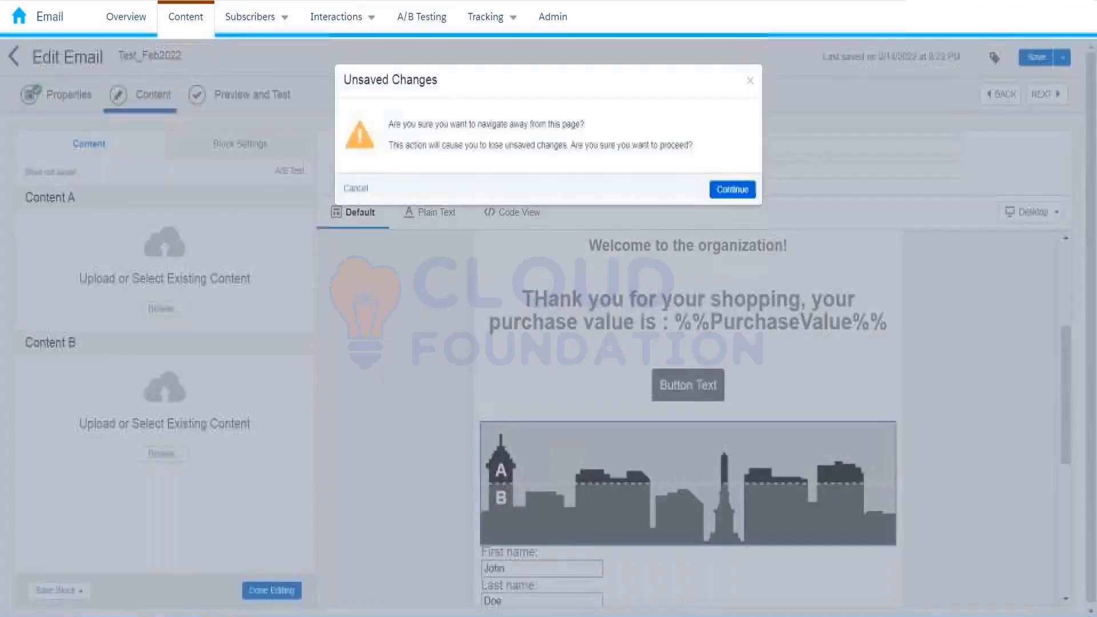
left_click(733, 189)
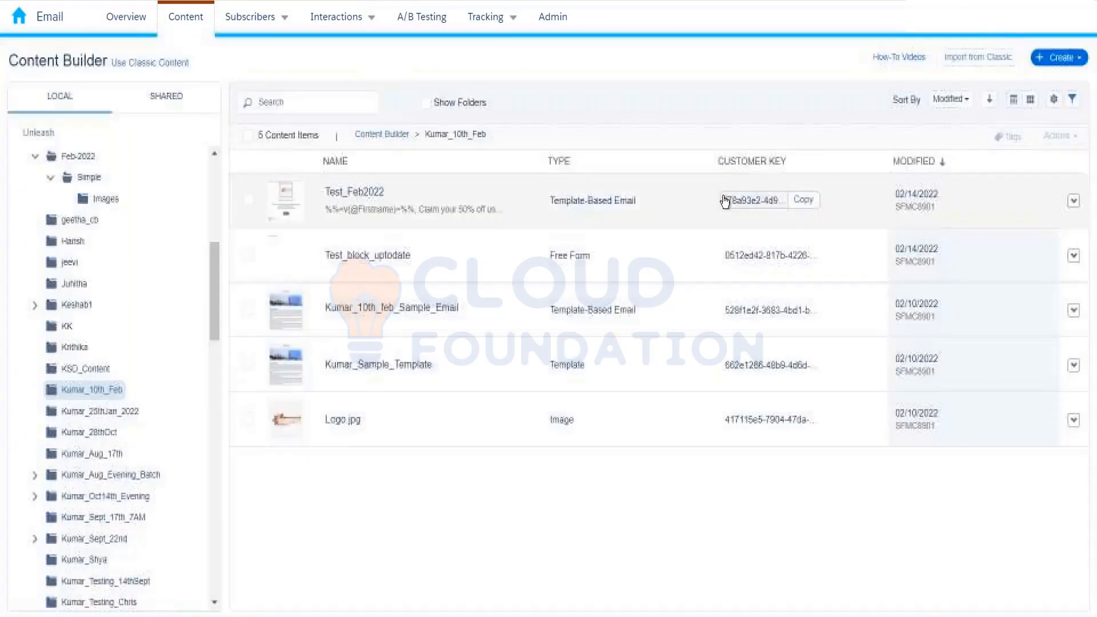
left_click(1059, 57)
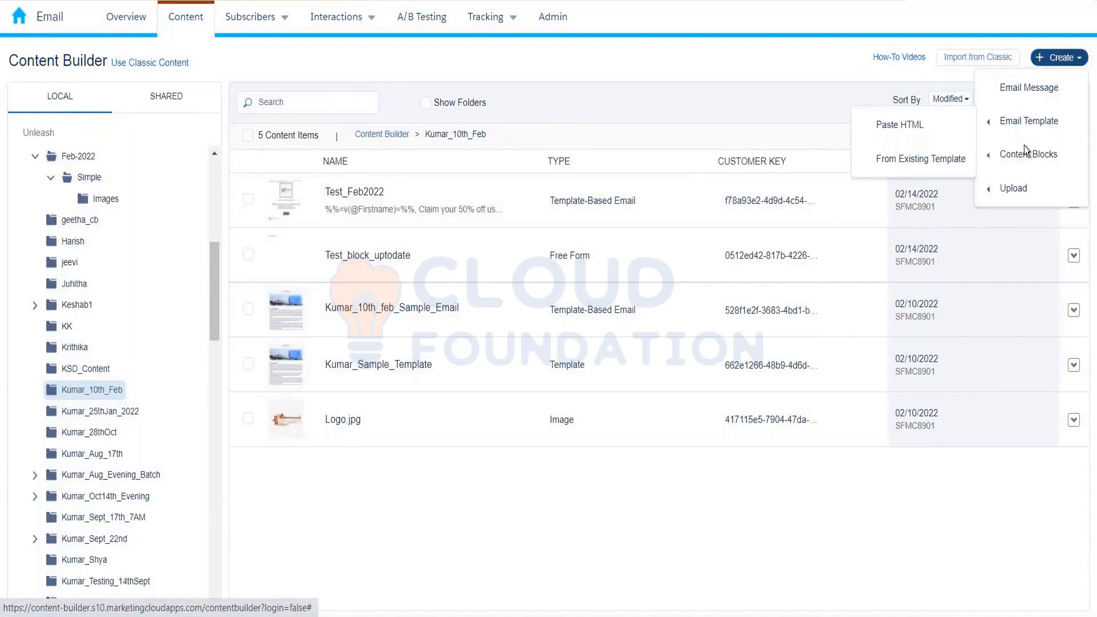
mouse_move(1025, 153)
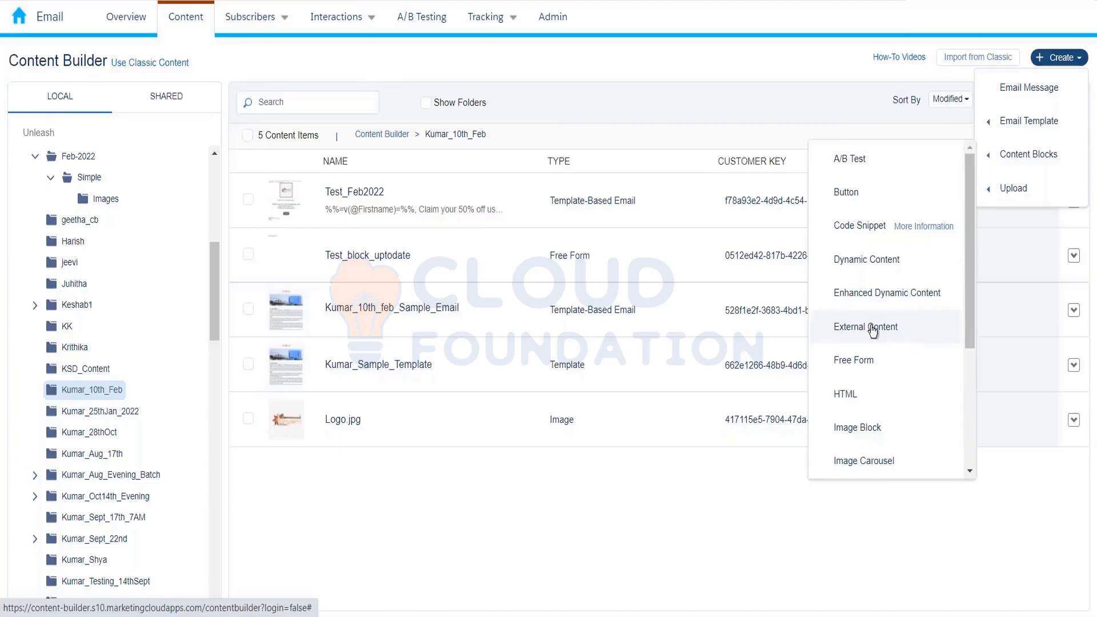
scroll(872, 354, "down", 4)
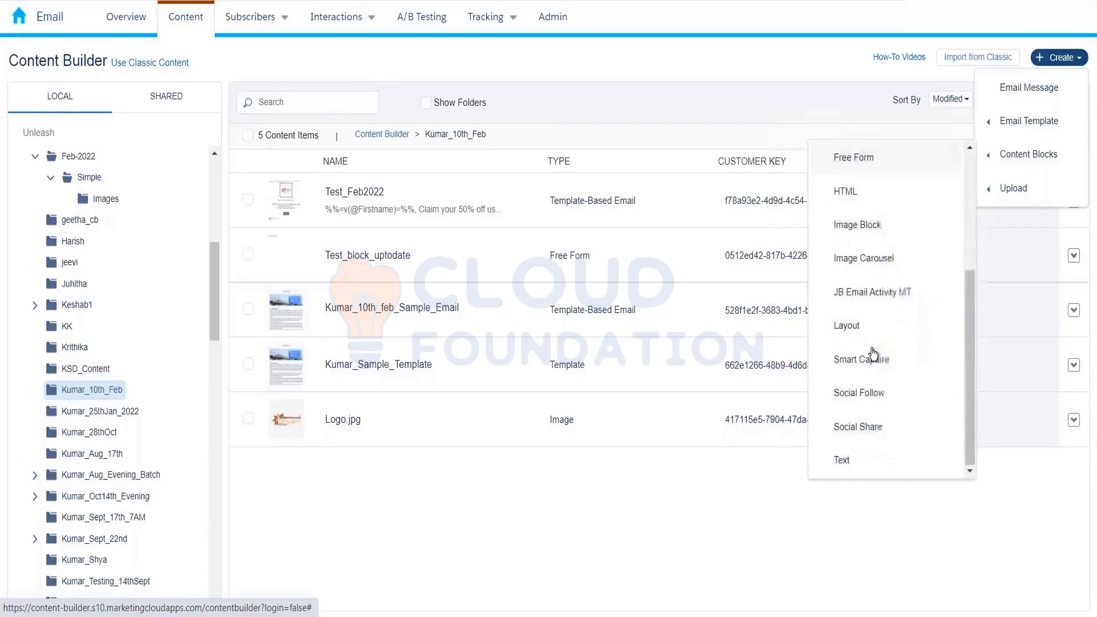
scroll(873, 354, "up", 2)
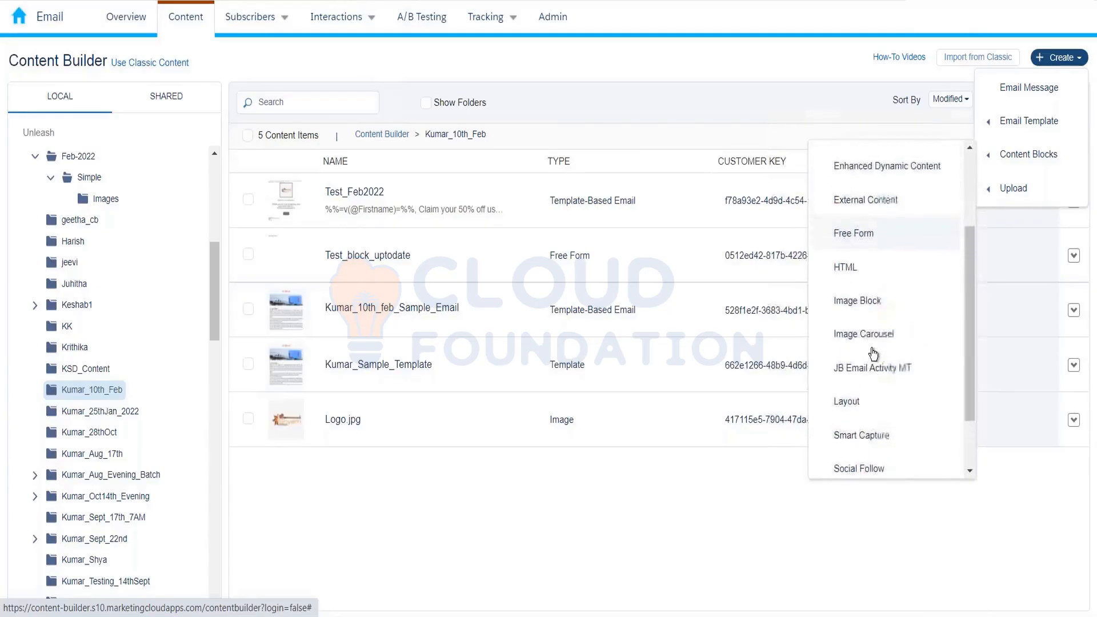
scroll(873, 354, "up", 3)
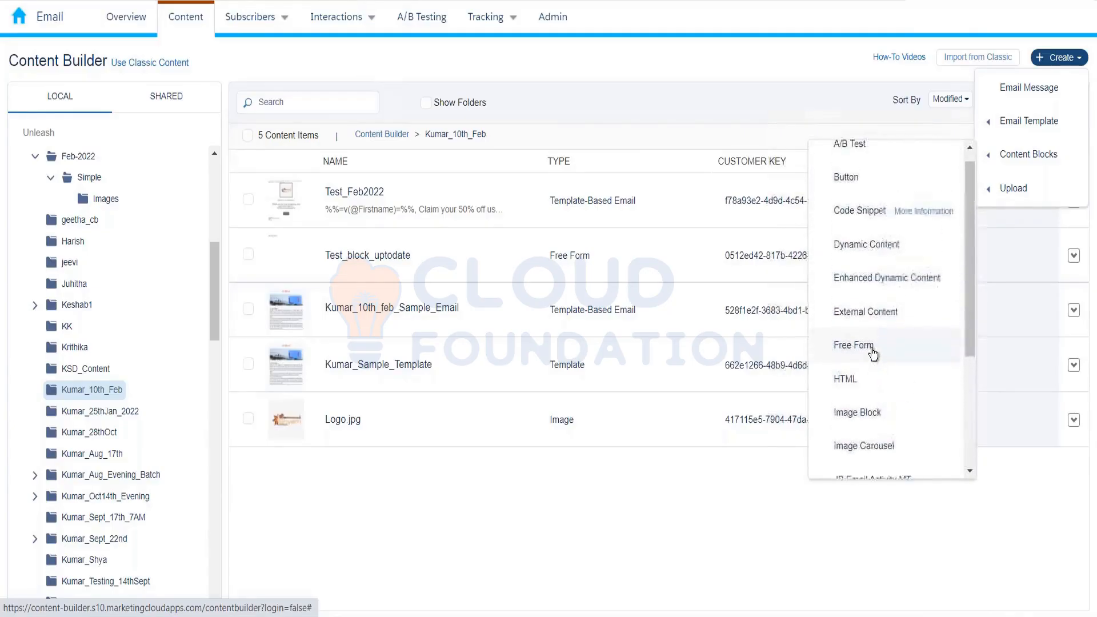
left_click(846, 181)
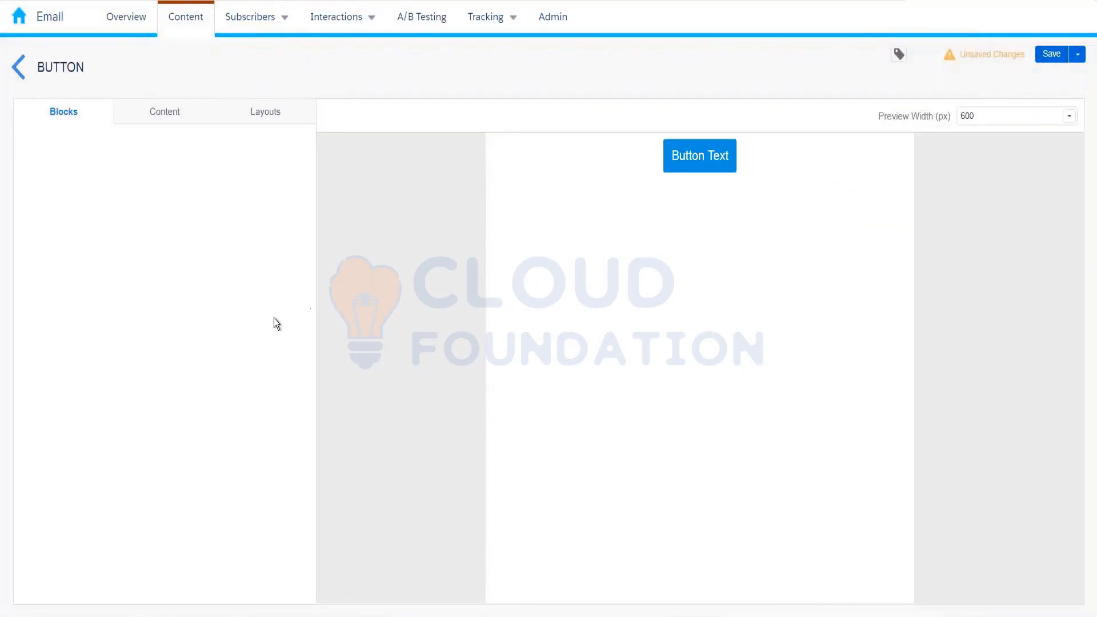
- Change the button text to 'Click here to claim your 50% off'
left_click(110, 212)
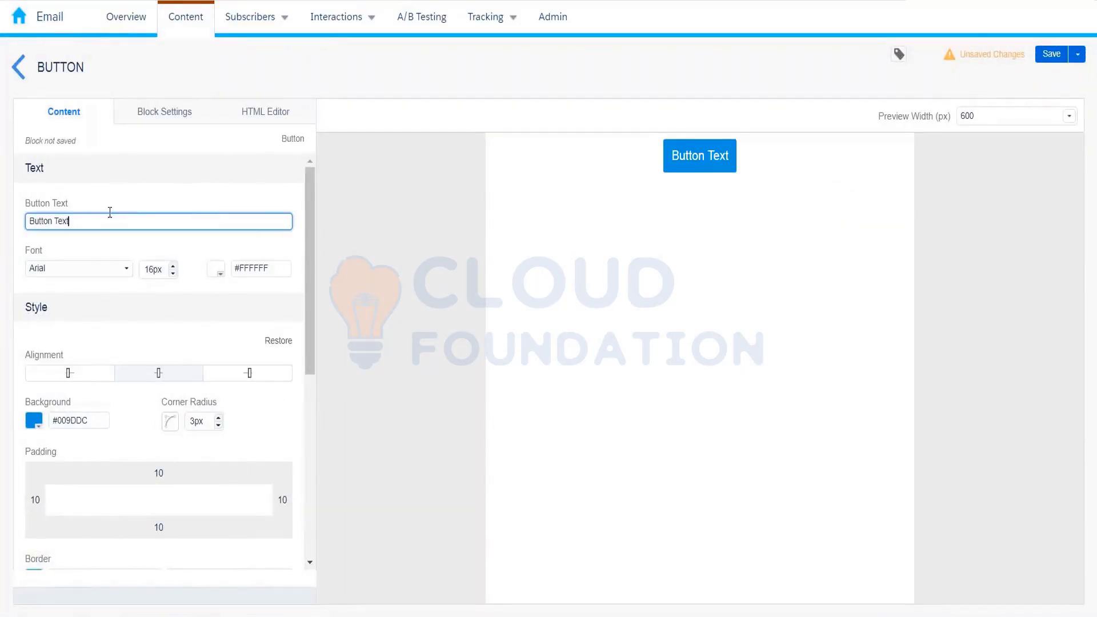
left_click_drag(110, 214, 2, 222)
key("BackSpace")
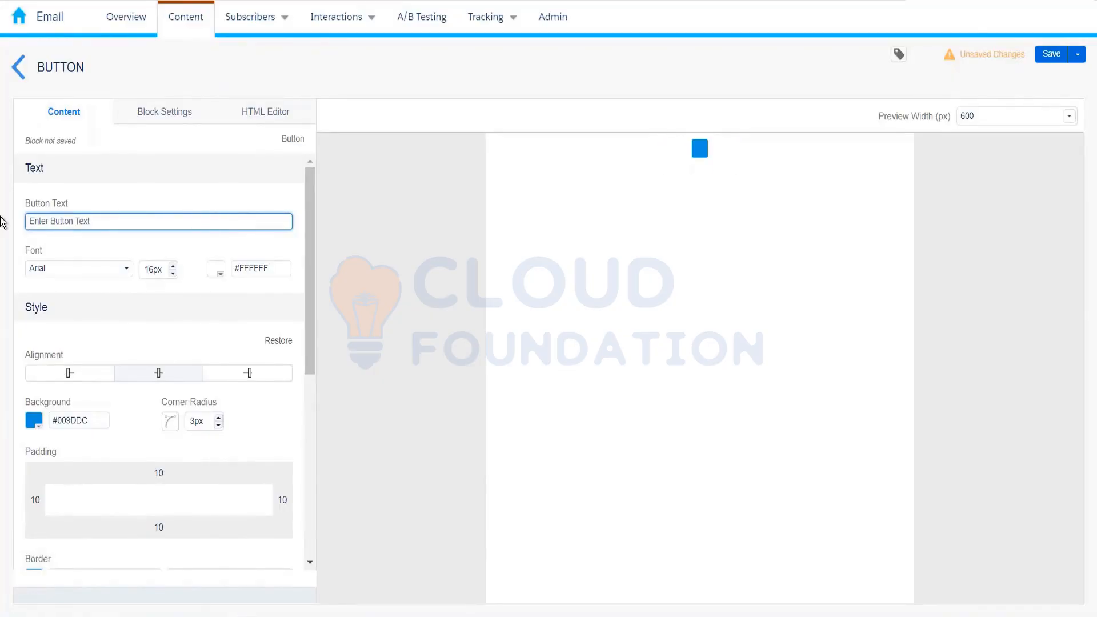
type("Clic")
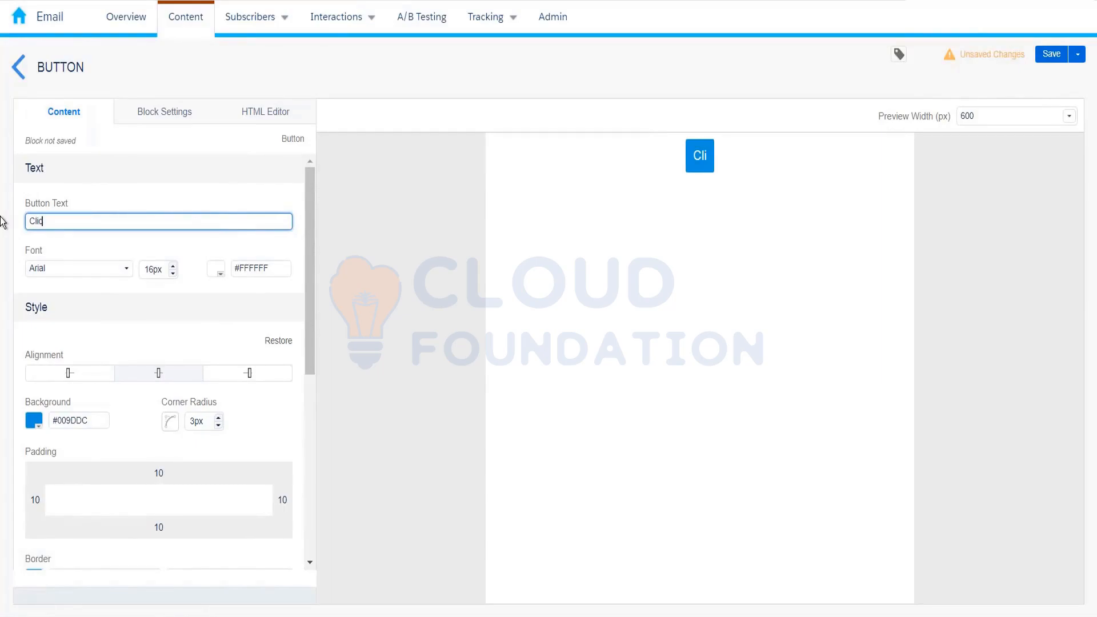
type("k here to ")
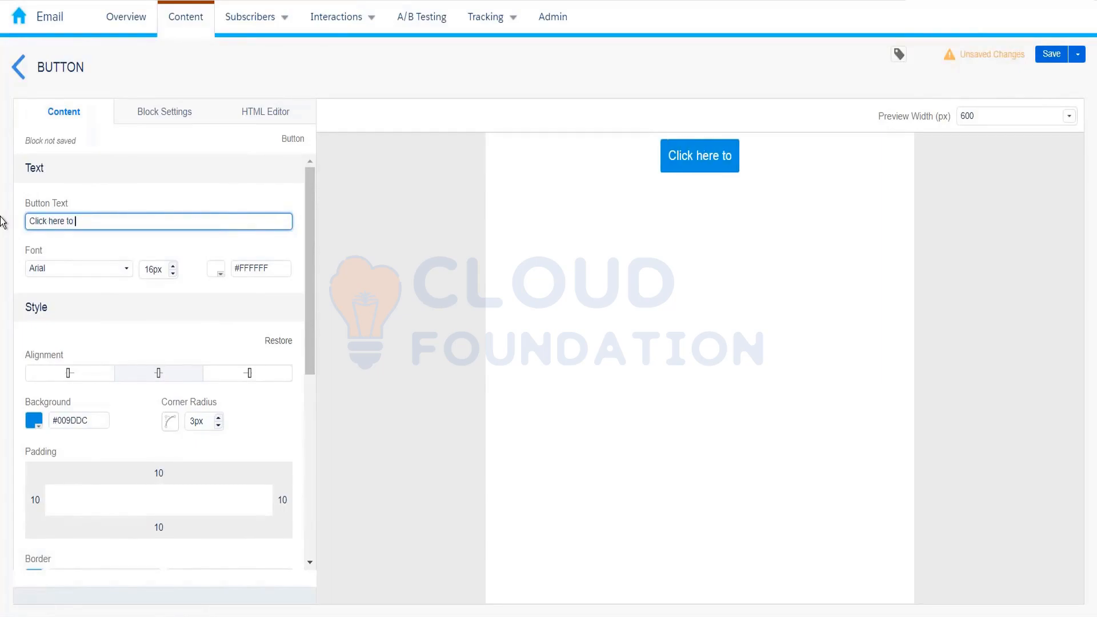
type("claim")
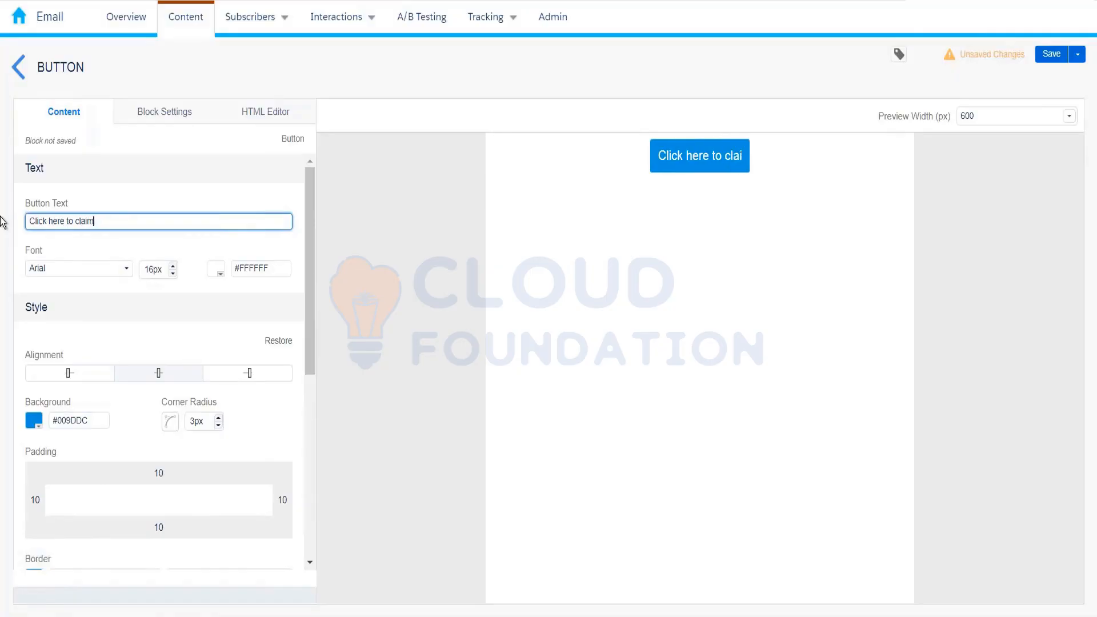
type(" your 50")
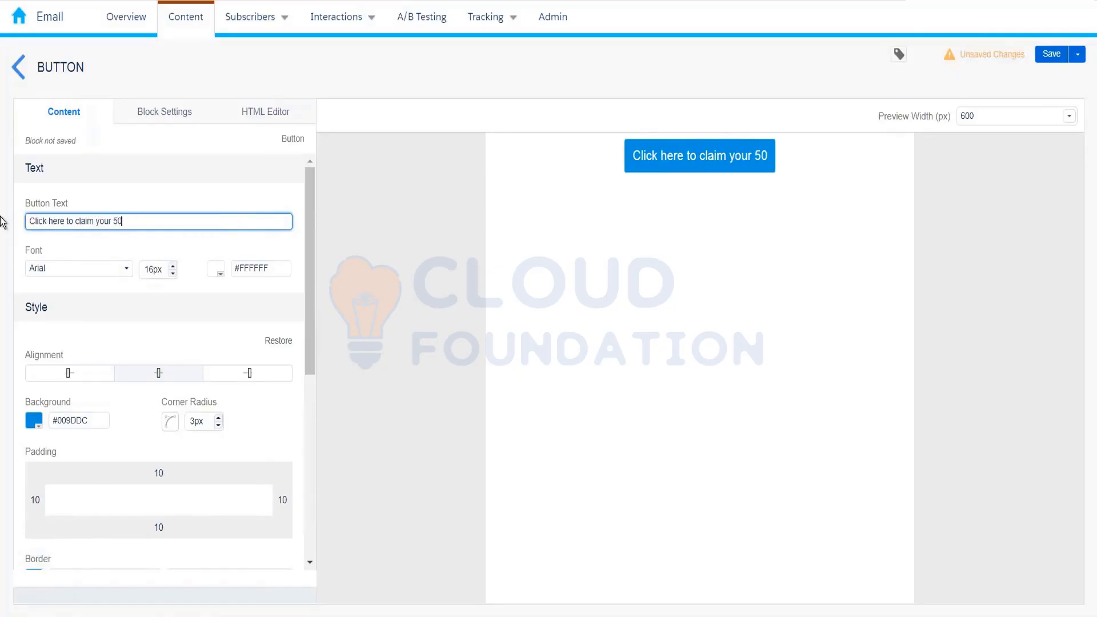
type("% off")
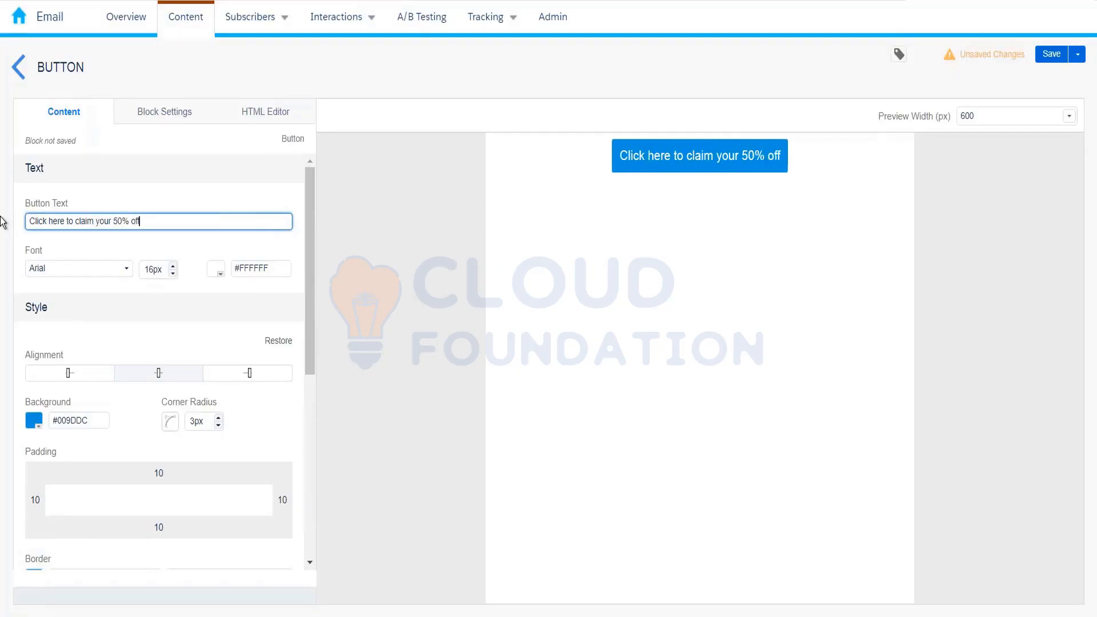
left_click(414, 158)
- Save the button block as CTA1 and return to the Kumar_10th_Feb folder
key("ctrl+s")
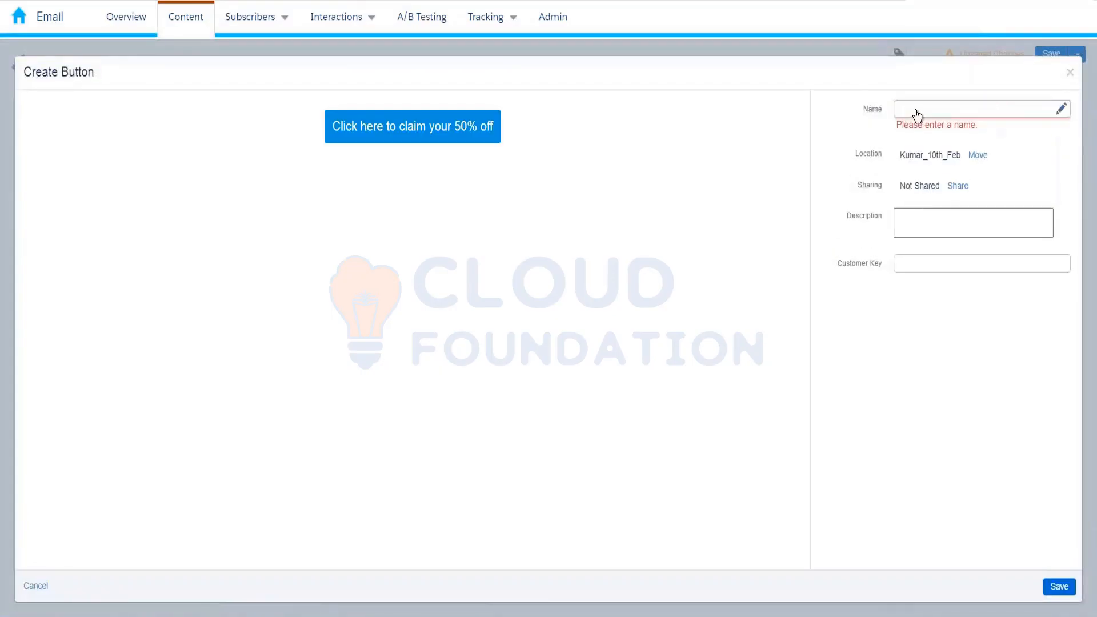
left_click(914, 114)
type("CTA1")
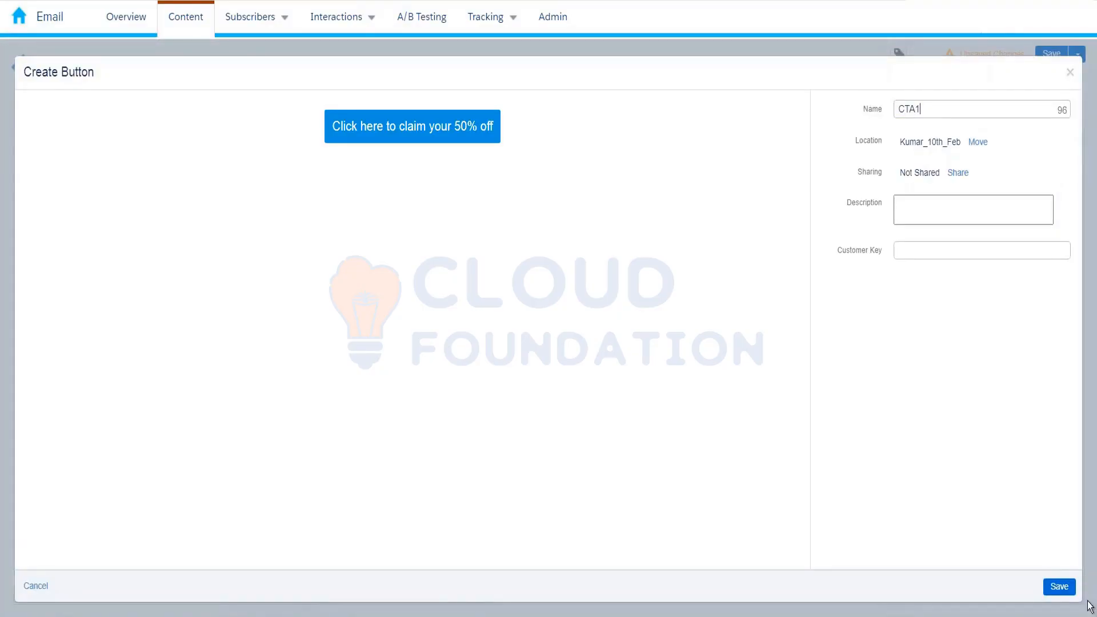
left_click(1058, 586)
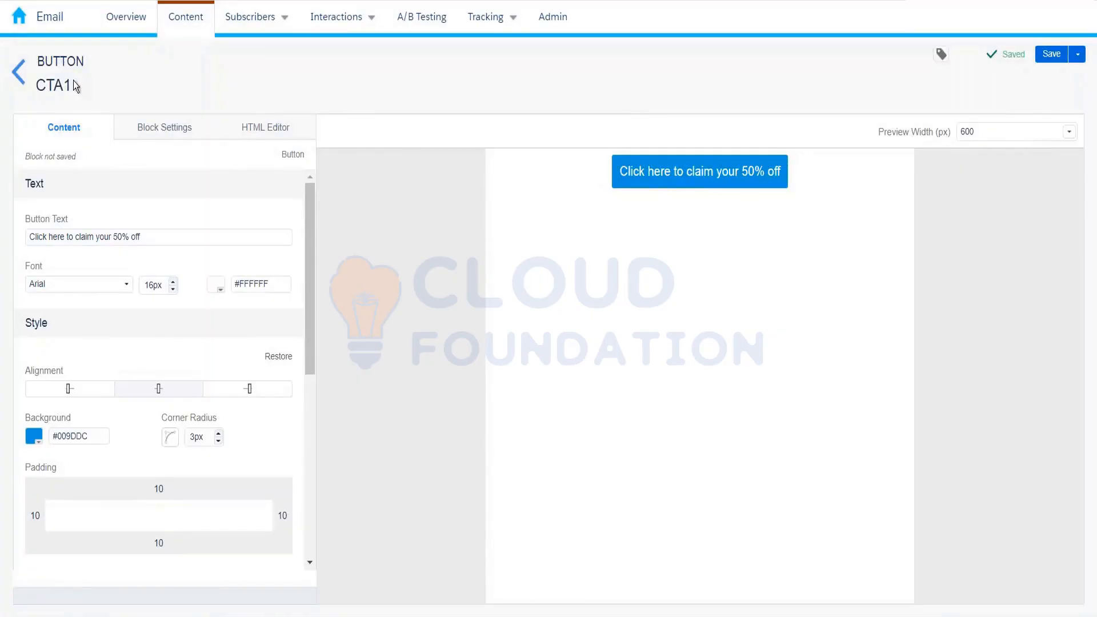
left_click(12, 84)
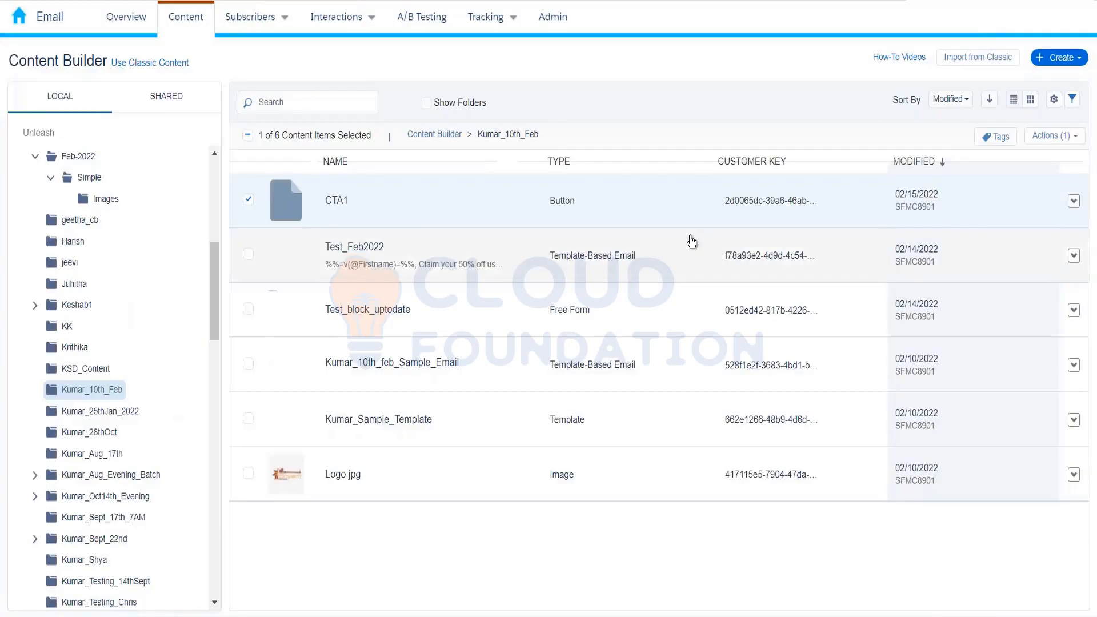
left_click(1060, 57)
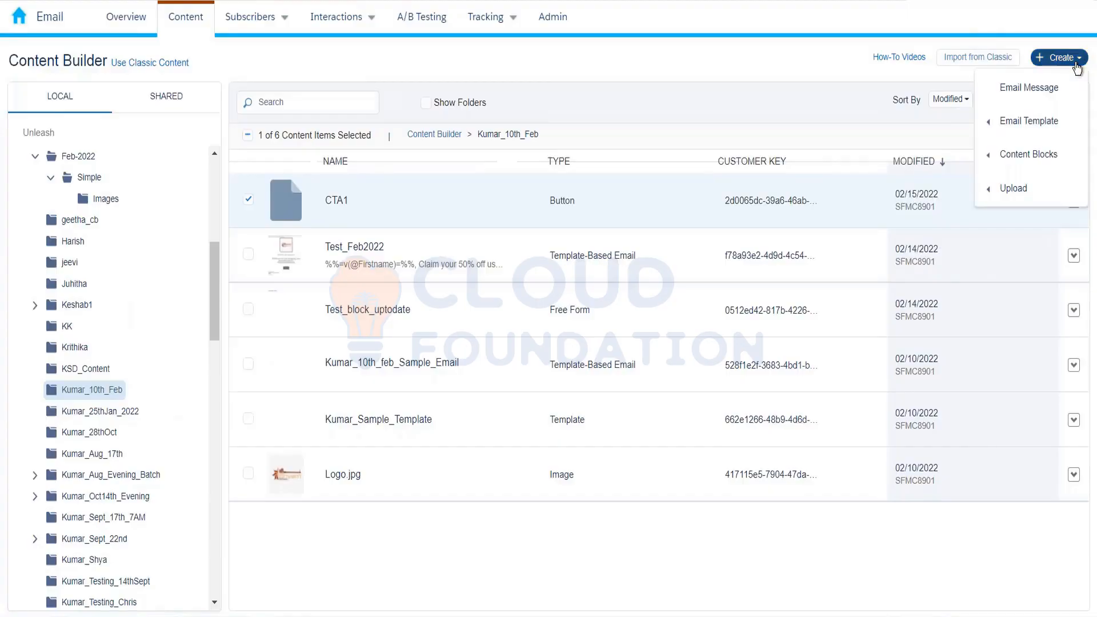
- Create a second Button block reading 'Click here to know more about the offer'
mouse_move(1023, 156)
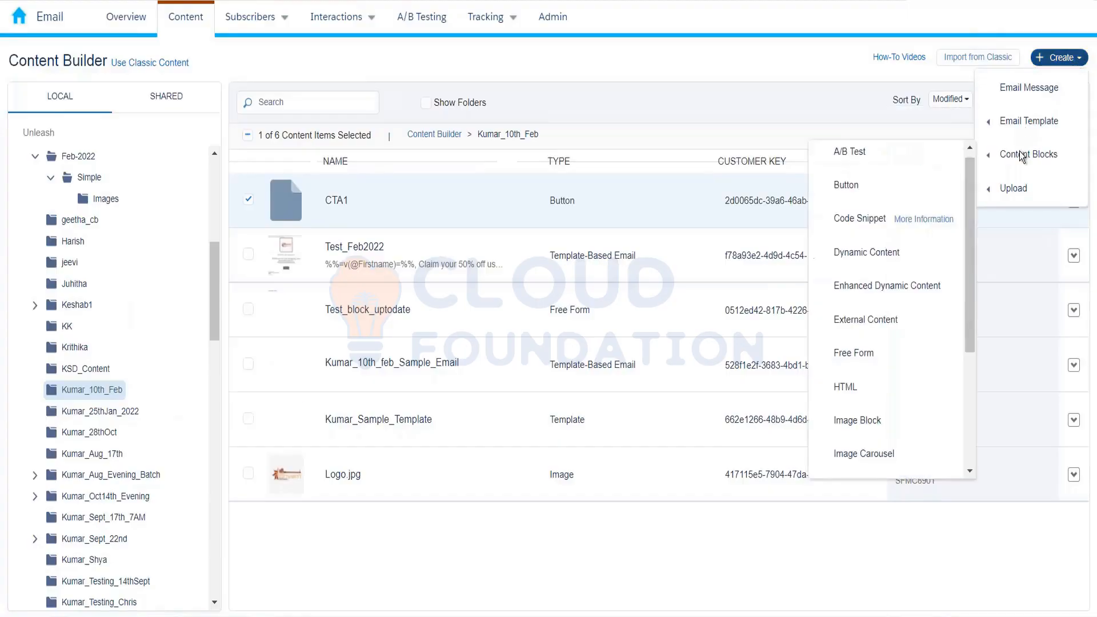
left_click(889, 183)
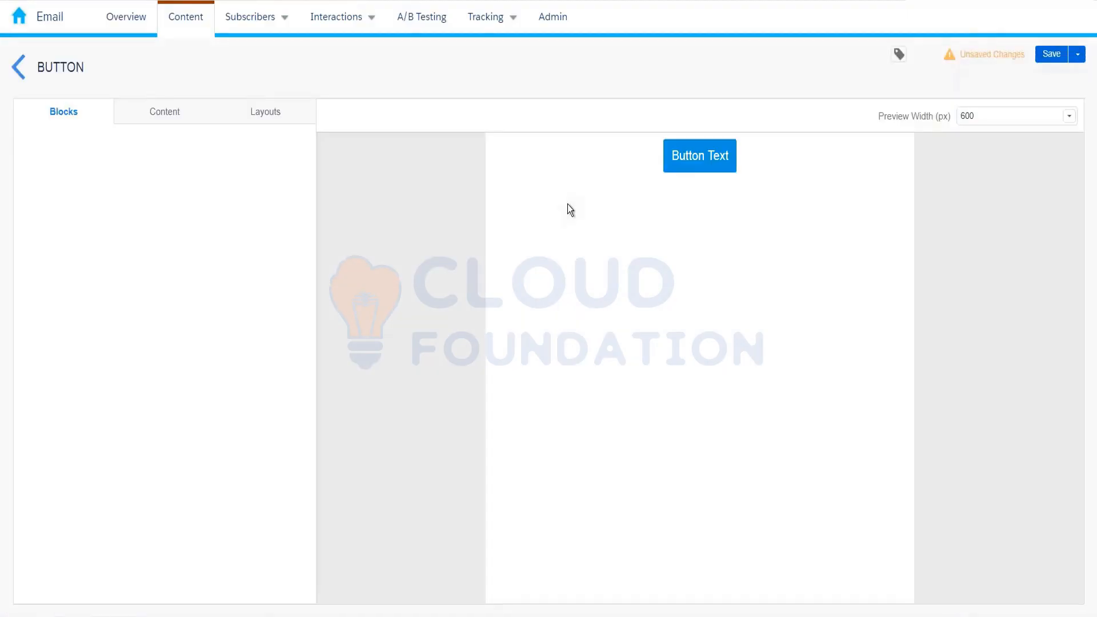
left_click_drag(143, 220, 24, 221)
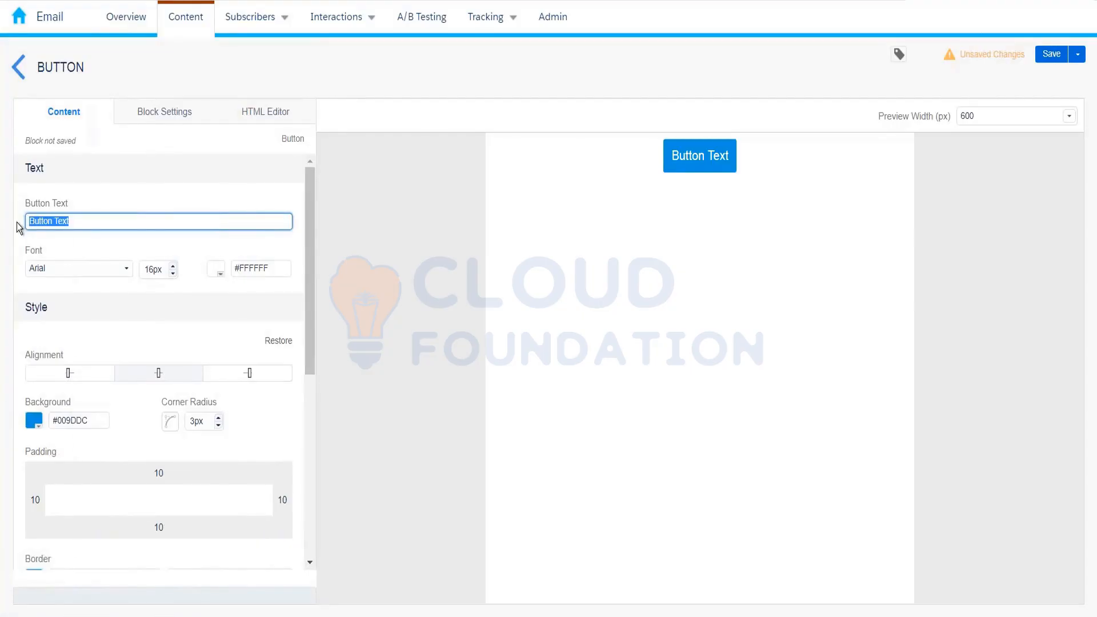
type("Click h")
key("BackSpace")
key("BackSpace")
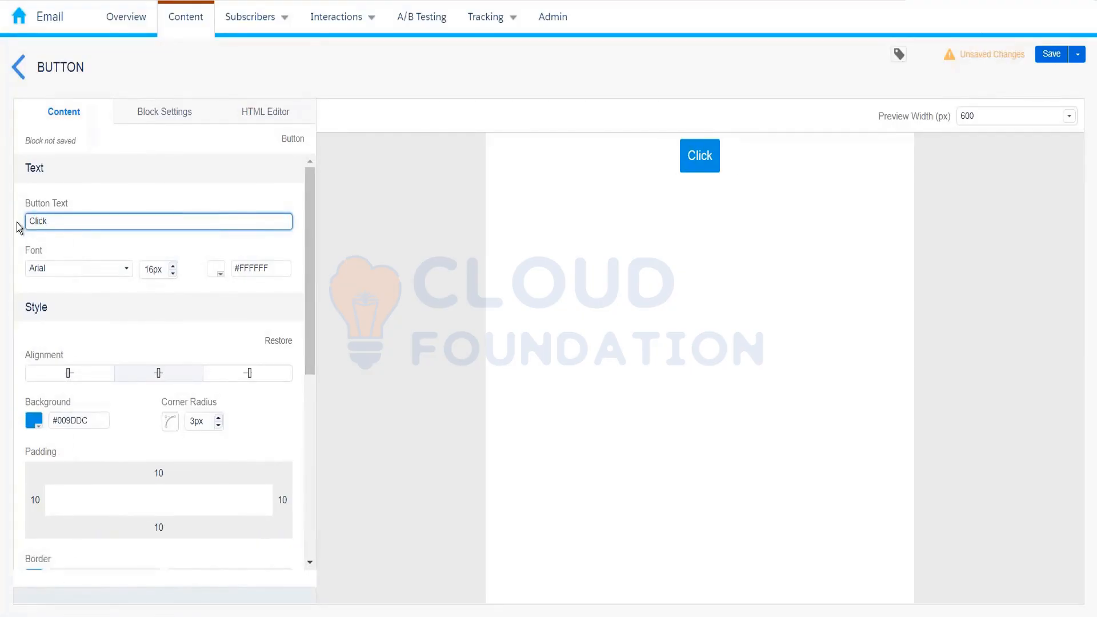
type("here to ")
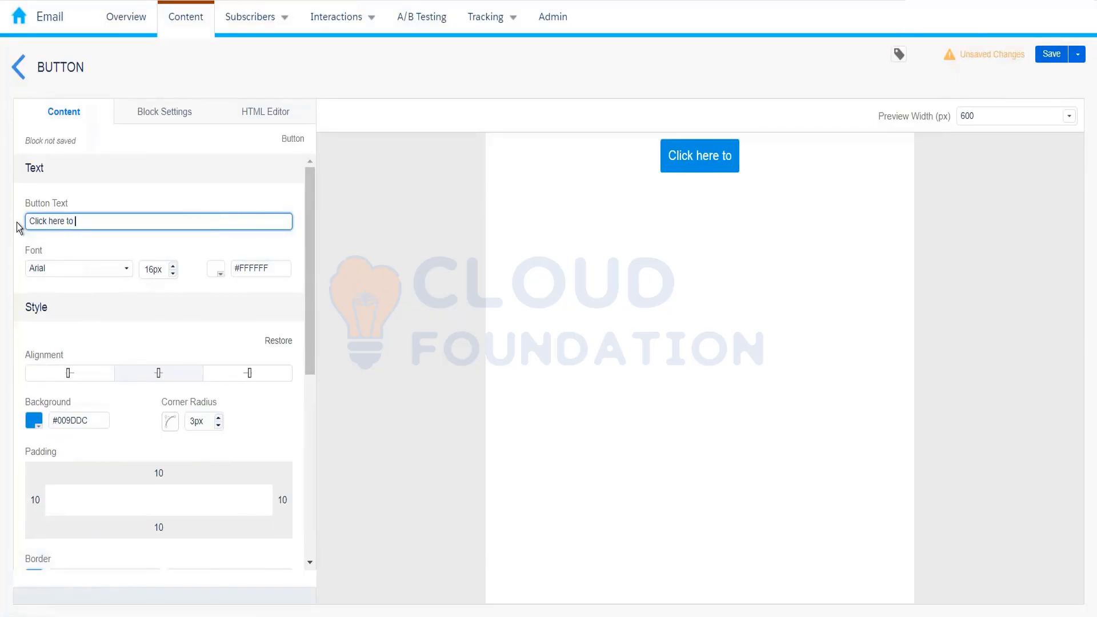
type("know more a")
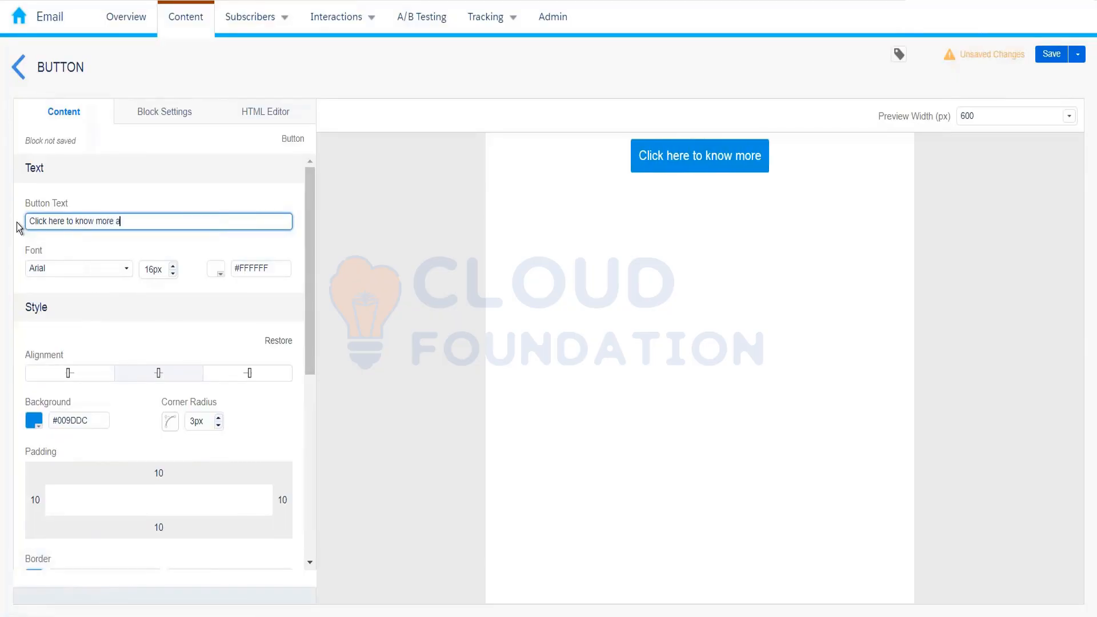
type("bout the")
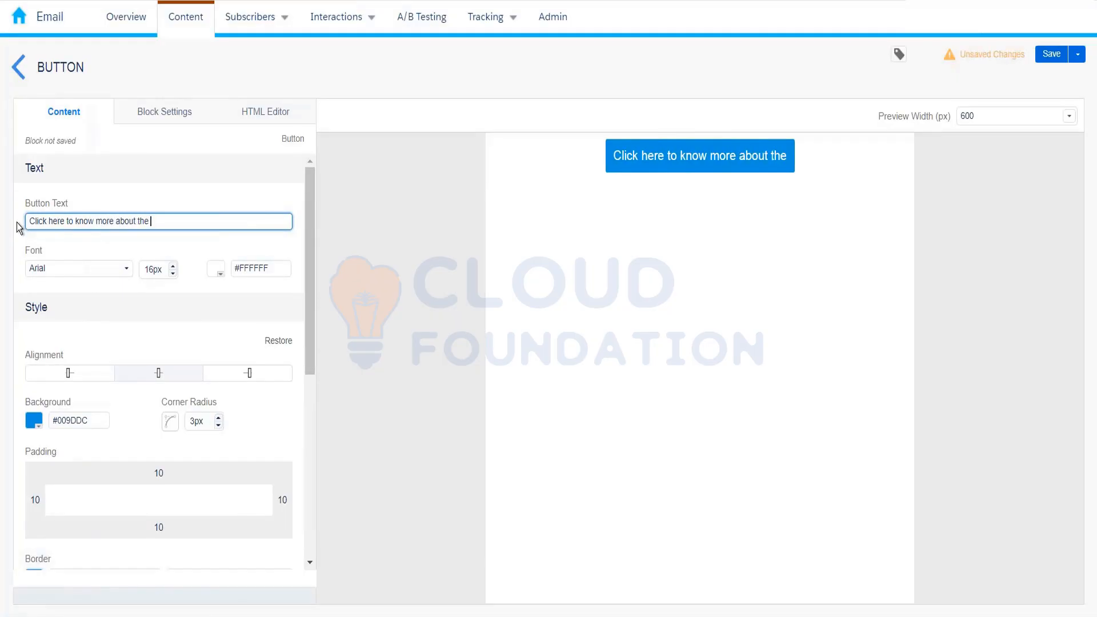
type(" offer")
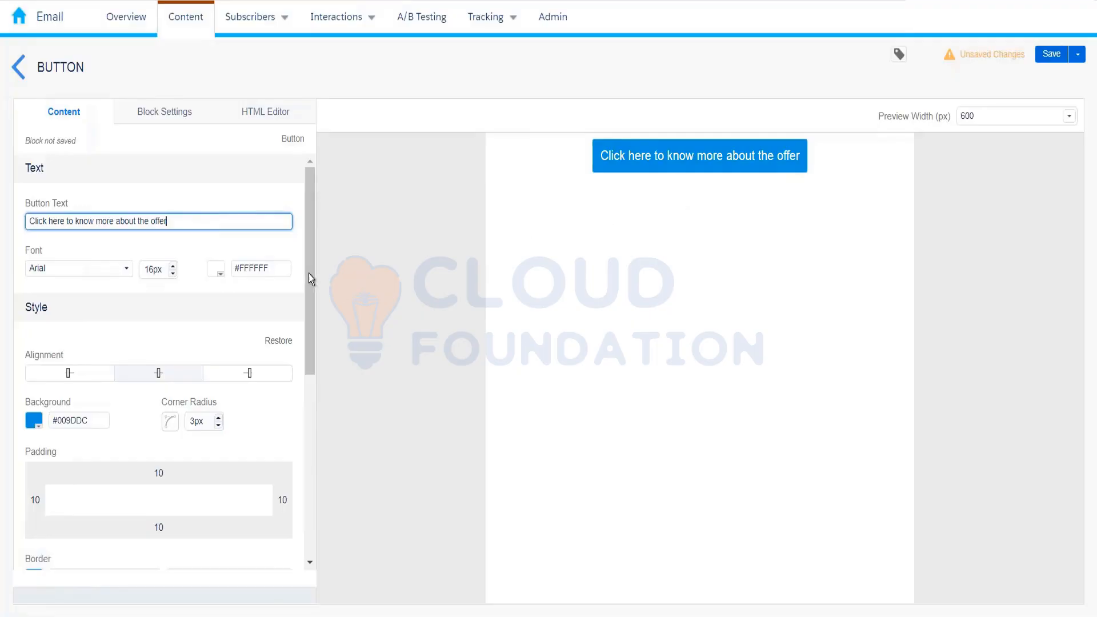
left_click_drag(308, 273, 310, 162)
- Save the new button block under the name CTA2
left_click(1055, 58)
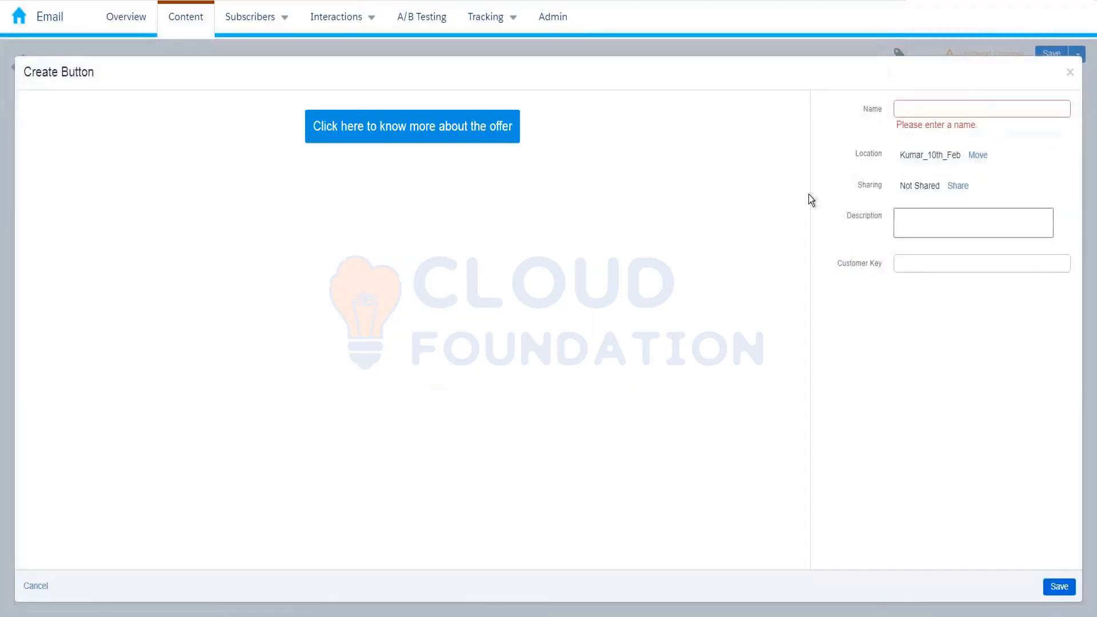
left_click(941, 111)
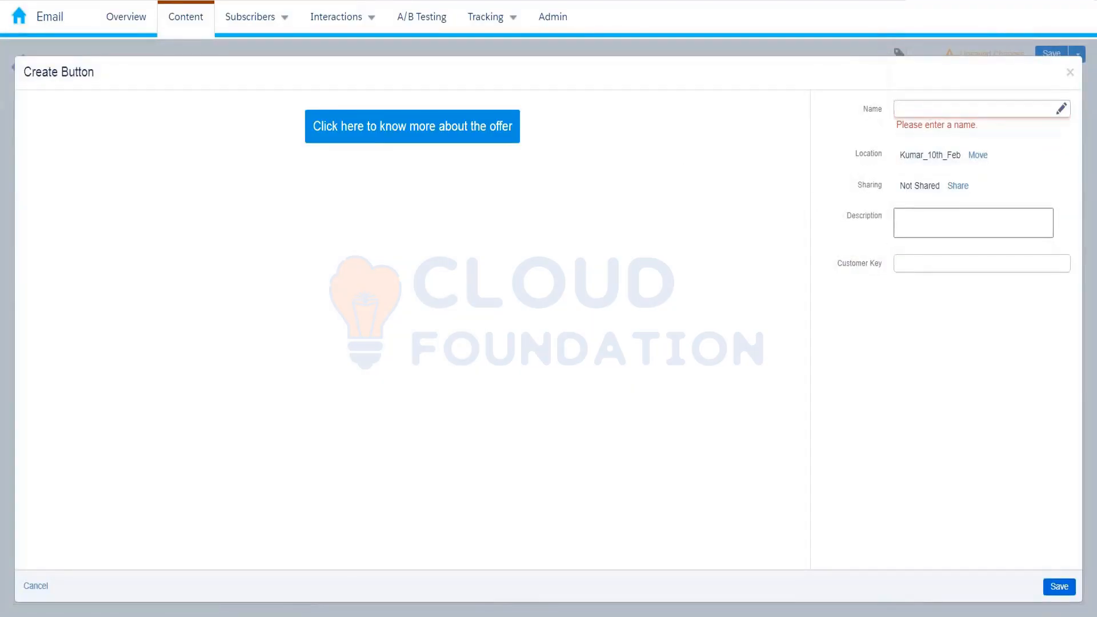
type("CTA2")
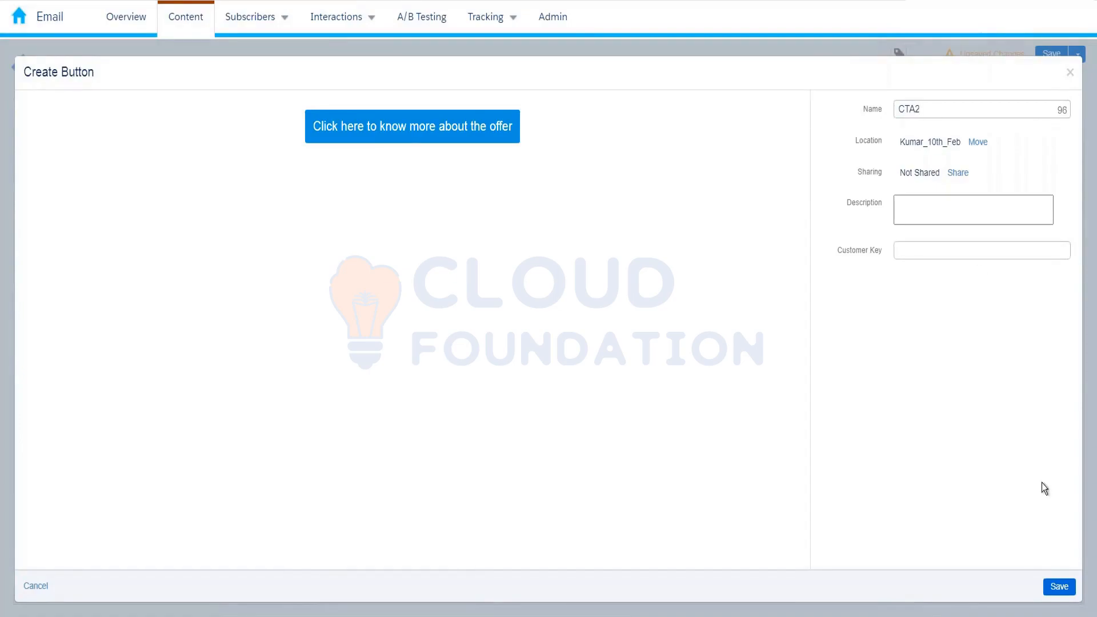
left_click(1059, 586)
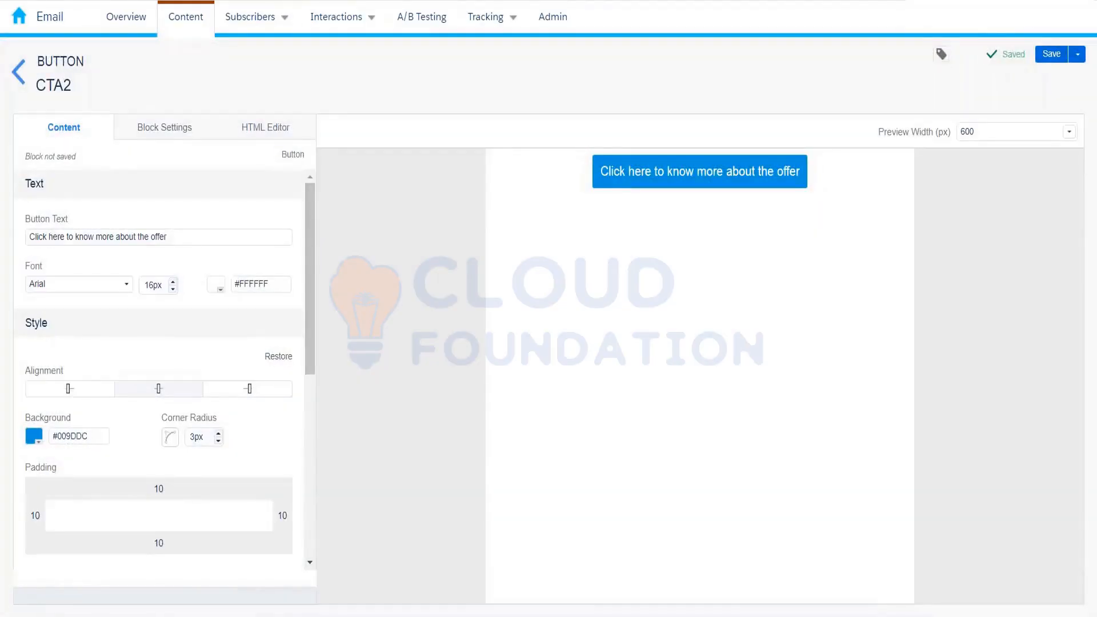
- Give CTA2 a pink #FF007F background, save, and return to the folder list
left_click(35, 437)
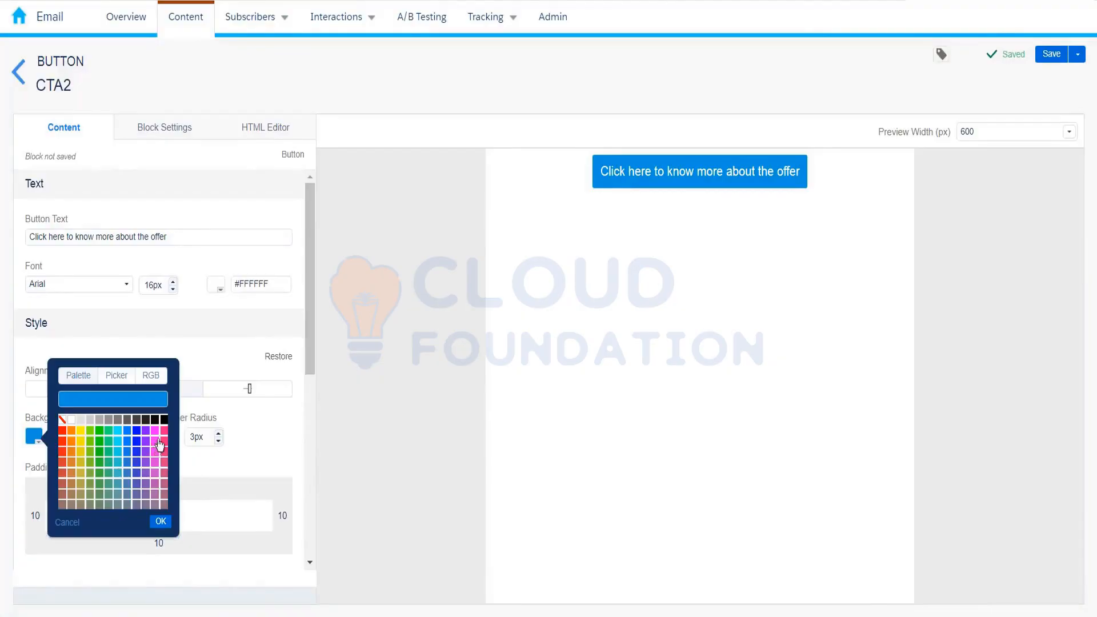
left_click(160, 521)
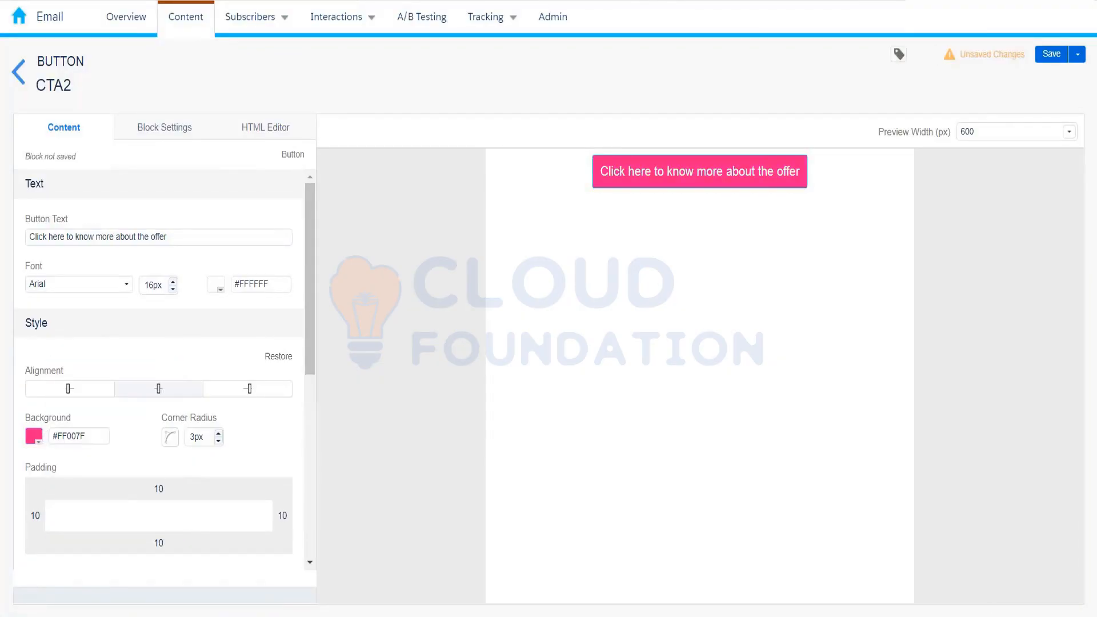
left_click(1053, 54)
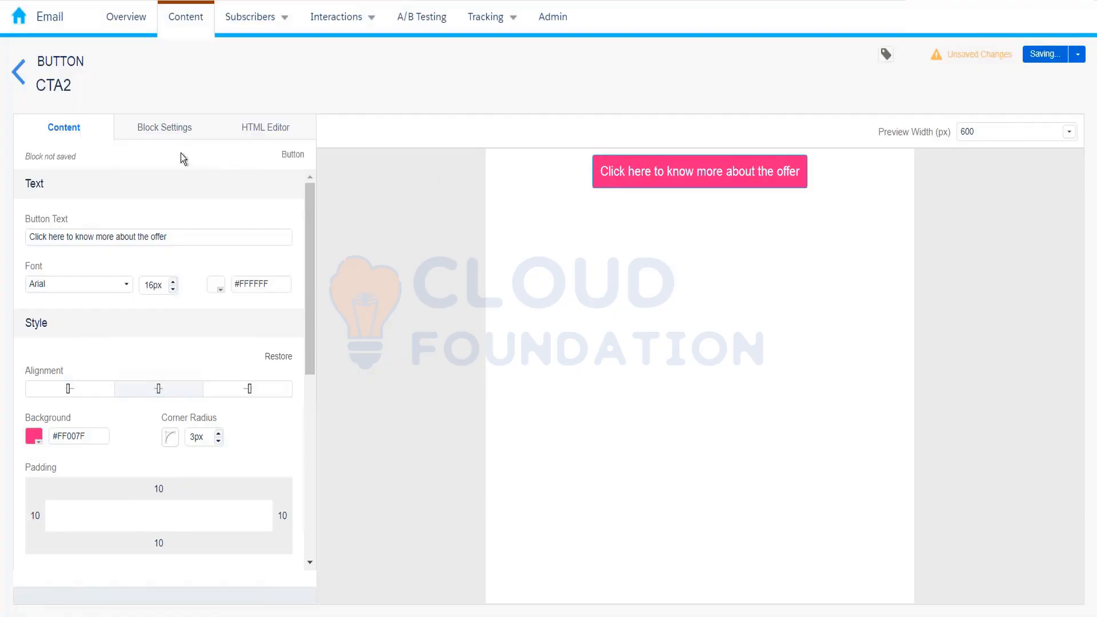
left_click(20, 73)
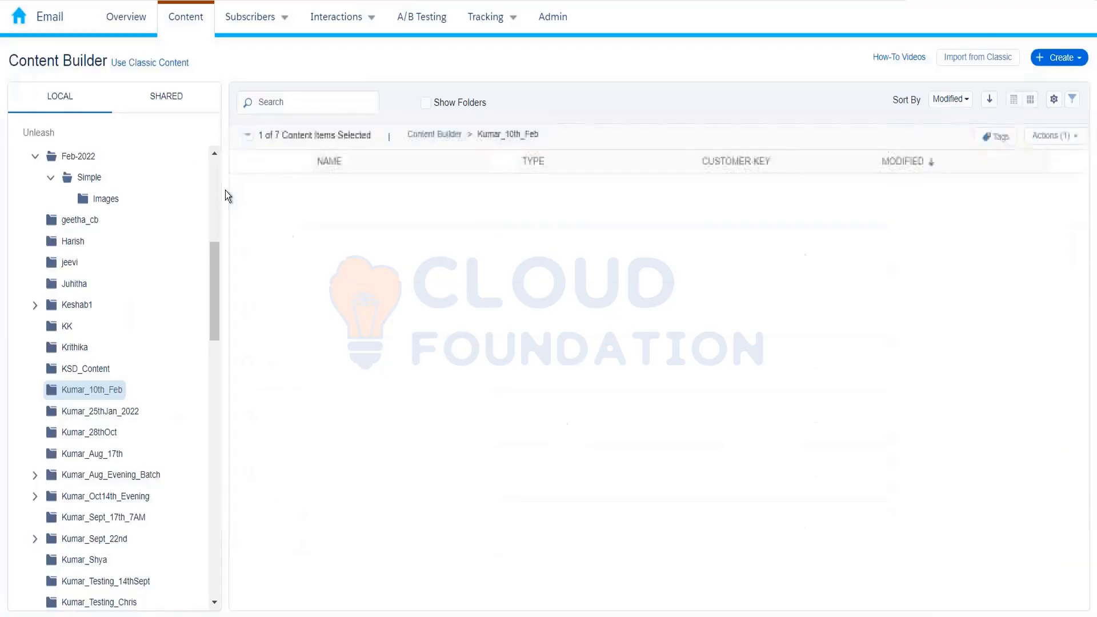
- Open Test_Feb2022 in the content editor
left_click(346, 312)
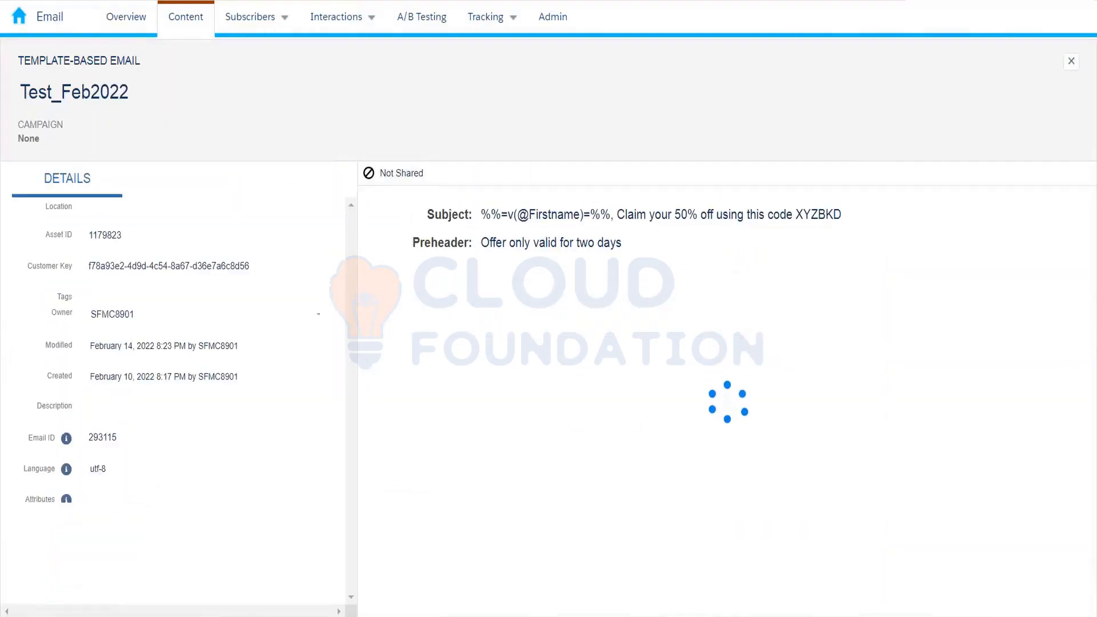
left_click(988, 70)
left_click(962, 100)
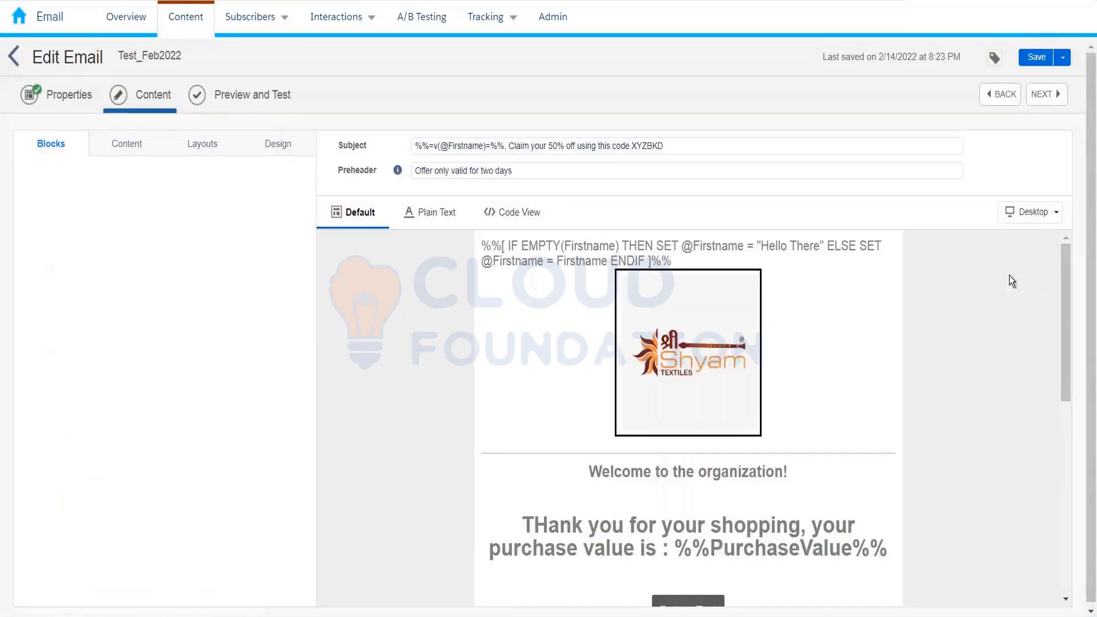
left_click_drag(1064, 289, 1067, 389)
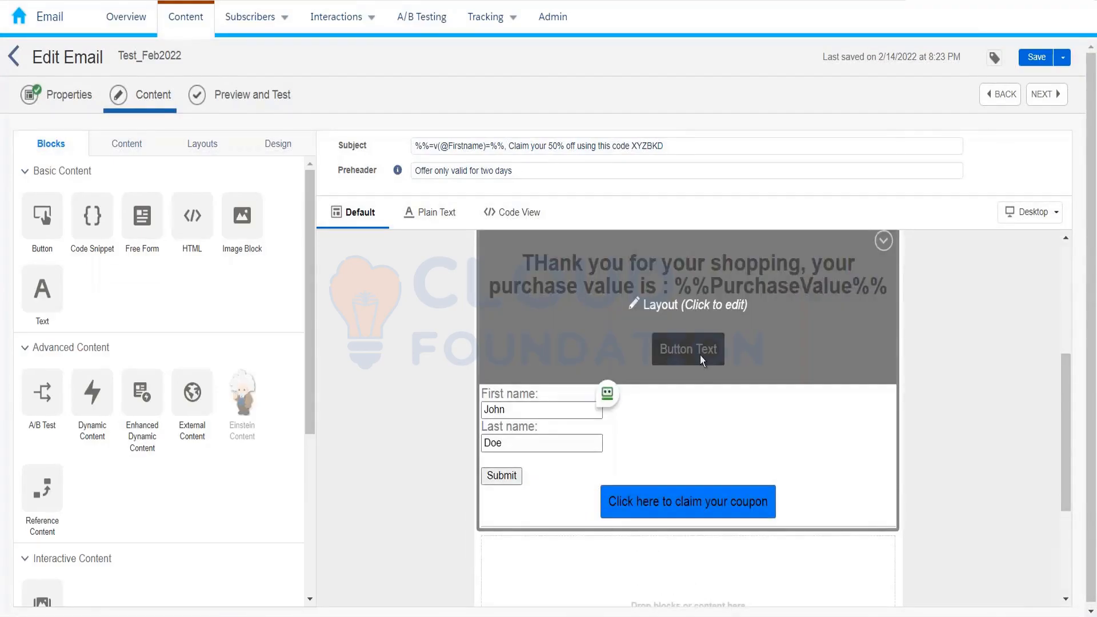
- Delete the placeholder 'Button Text' block from the layout under the heading
left_click(700, 356)
left_click(876, 324)
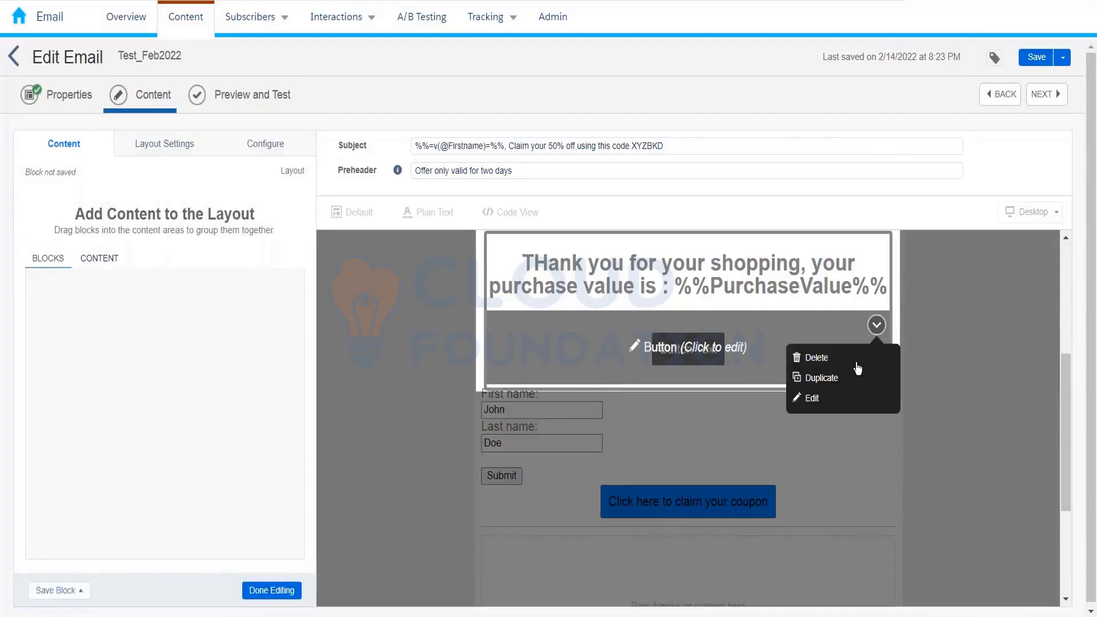
left_click(854, 361)
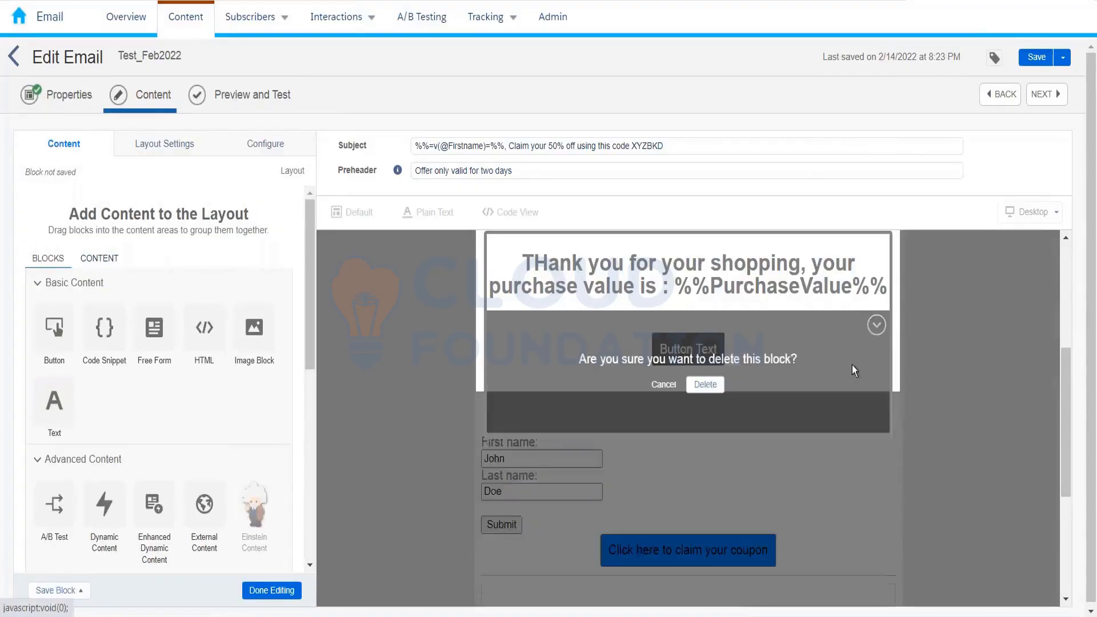
left_click(703, 384)
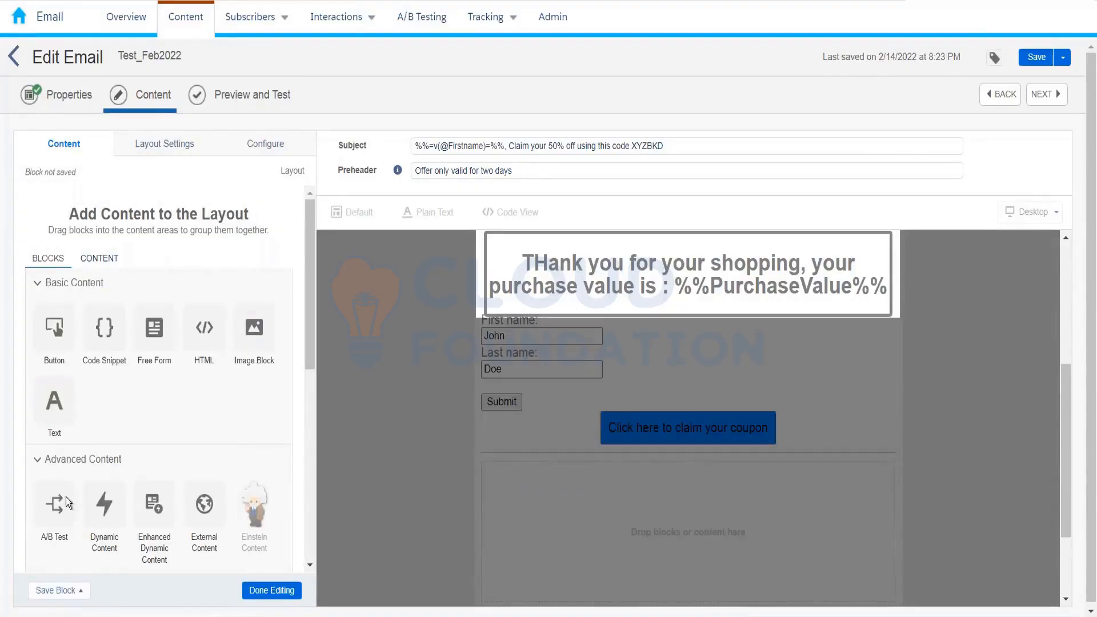
- Drop an A/B Test block under the heading, assign CTA1 to Content A and CTA2 to Content B
left_click_drag(59, 501, 597, 312)
left_click(690, 376)
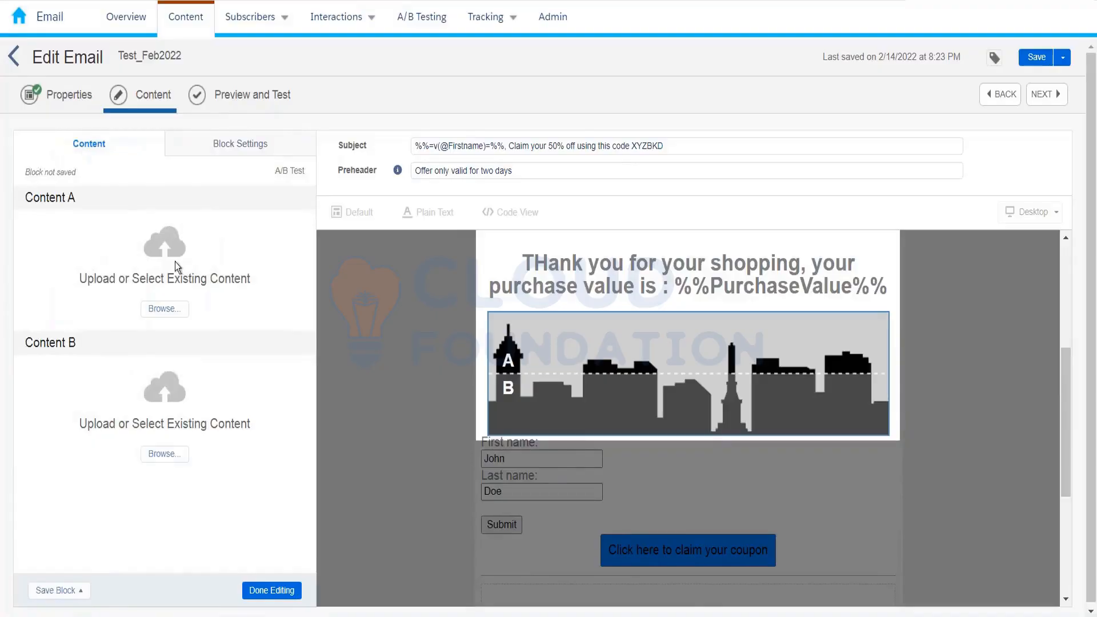
left_click(165, 309)
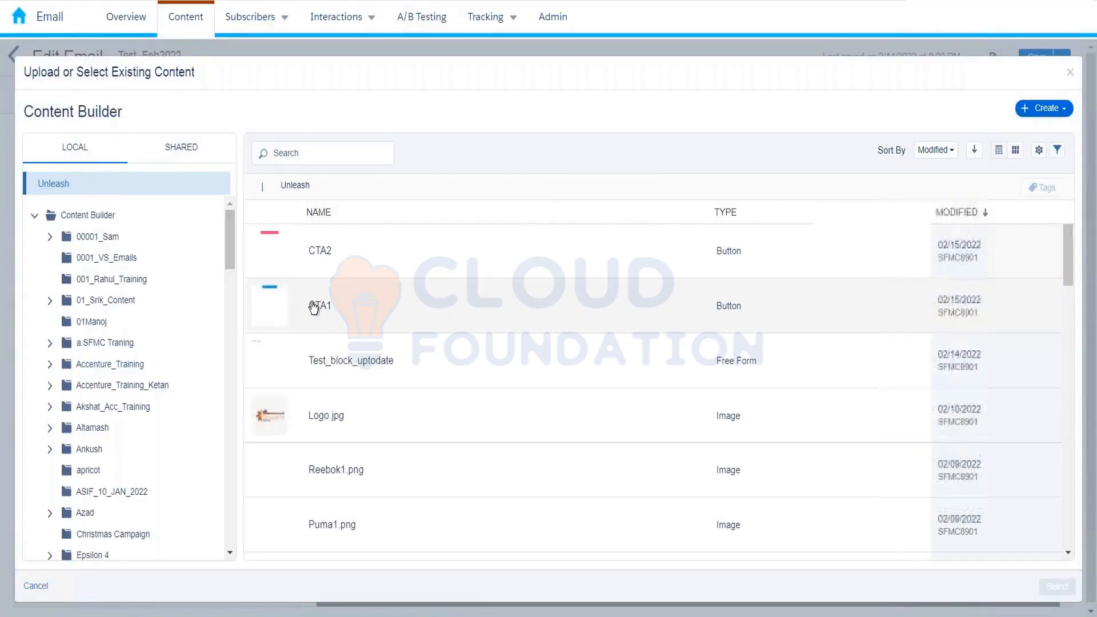
left_click(313, 306)
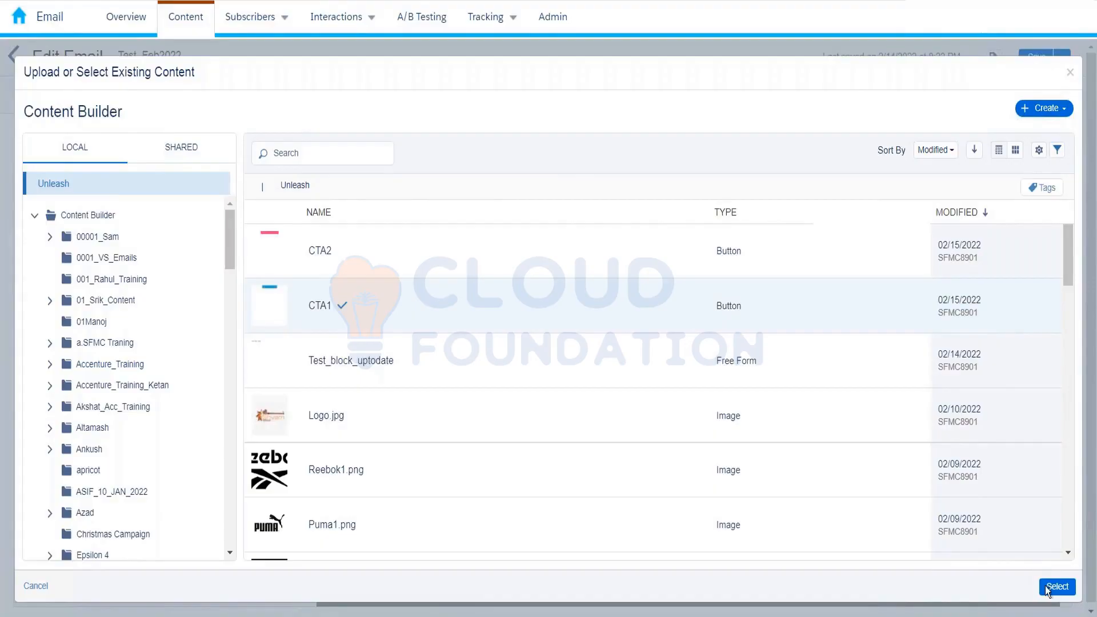
left_click(1051, 588)
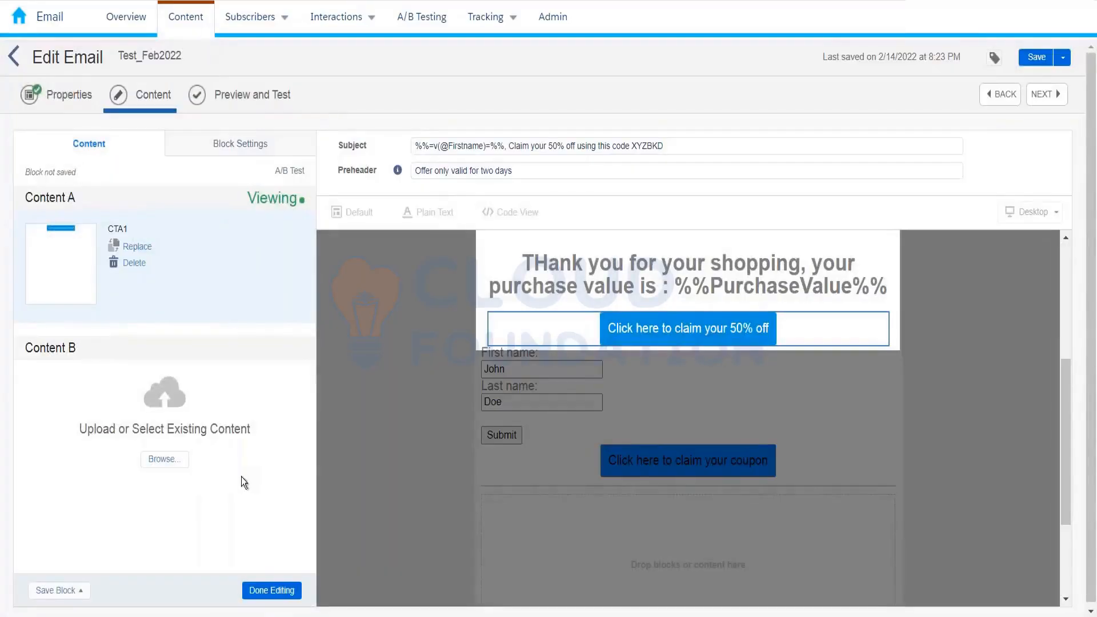
left_click(172, 465)
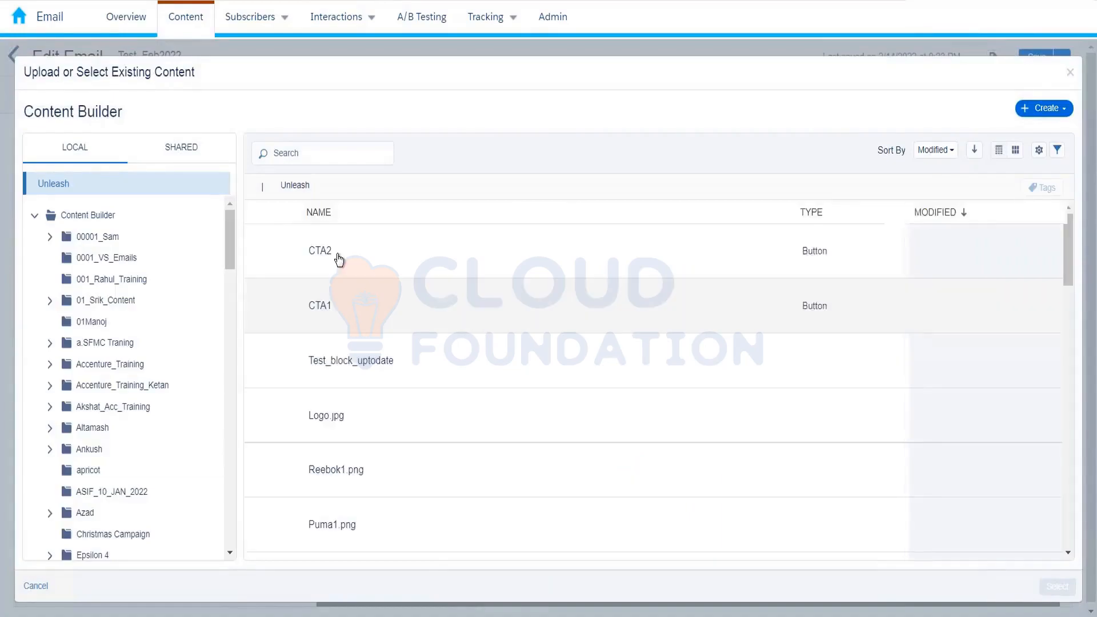
left_click(337, 256)
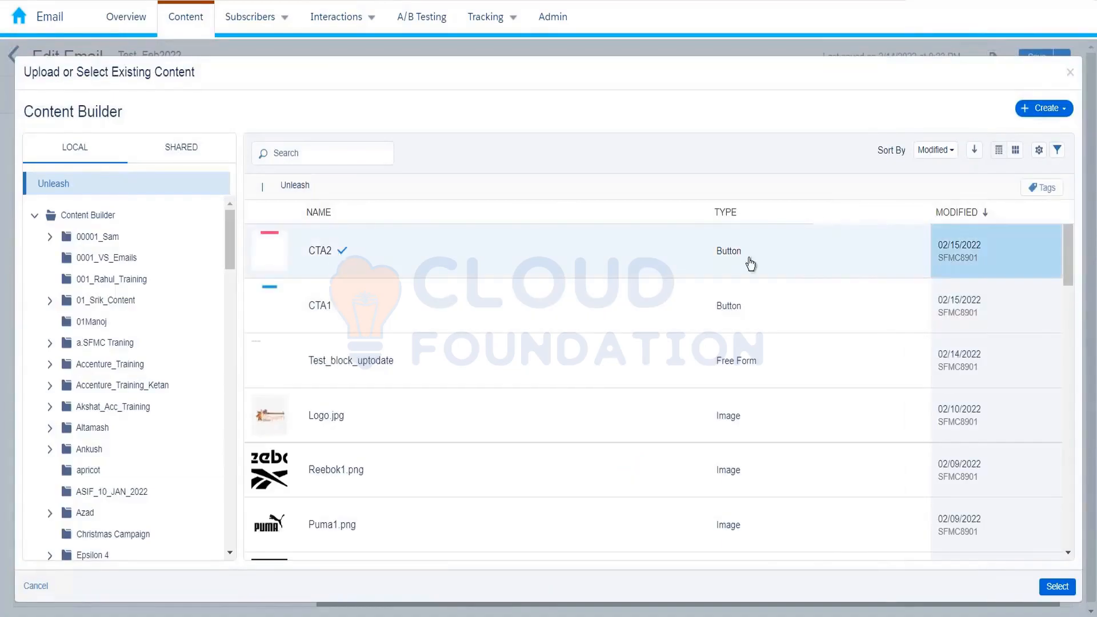
left_click(1055, 586)
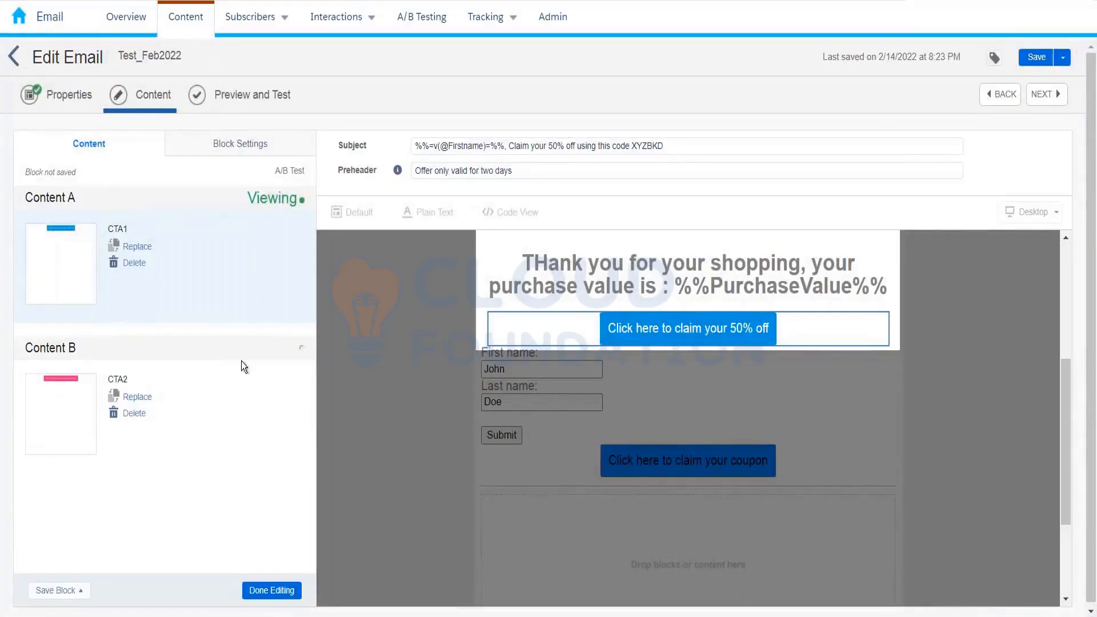
left_click(257, 592)
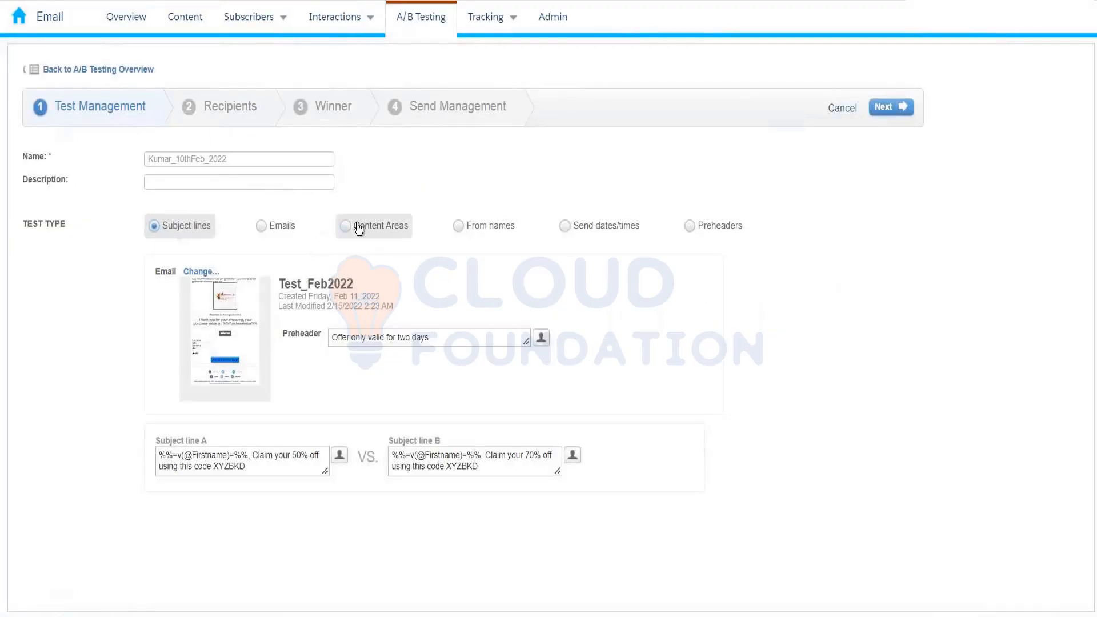
- Choose Content Areas, browse Kumar_10th_Feb for the email, save Test_Feb2022, and close the picker
left_click(384, 239)
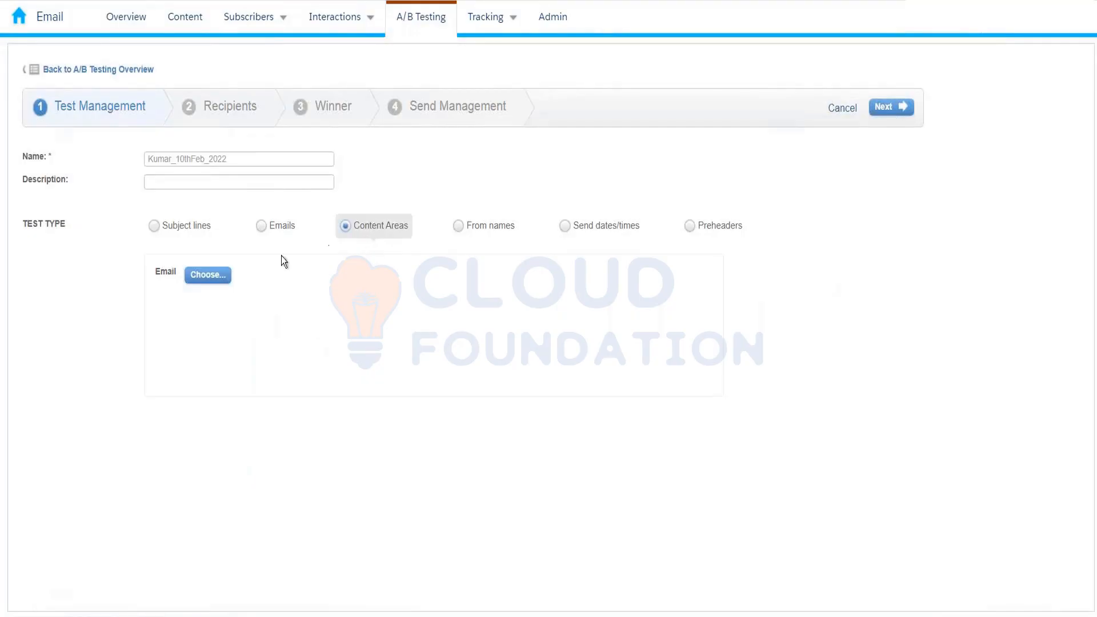
left_click(209, 279)
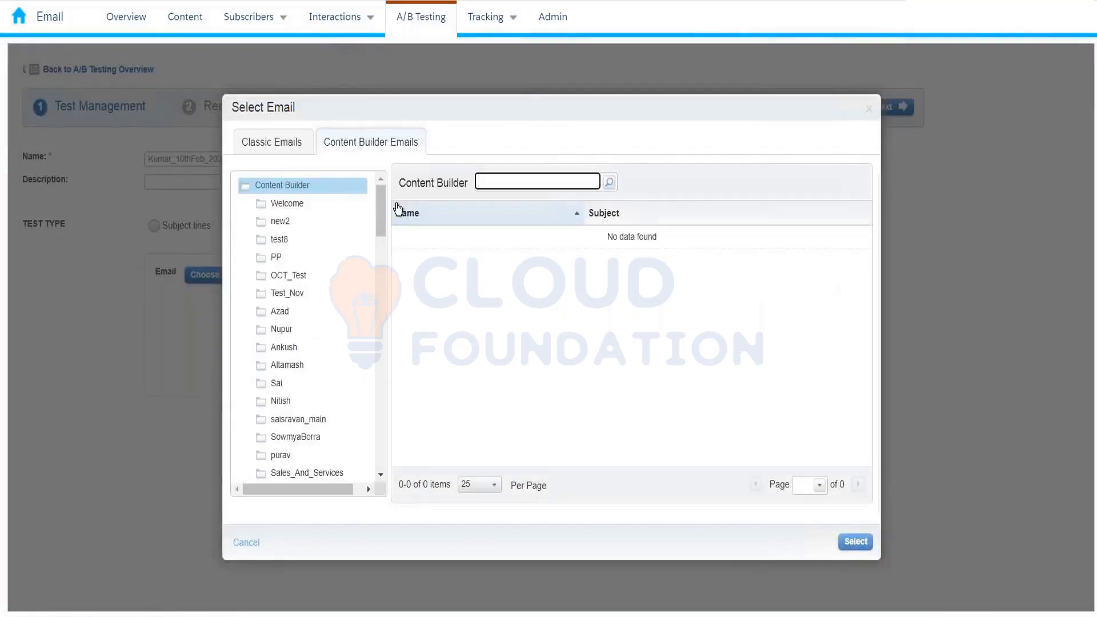
left_click_drag(380, 207, 377, 468)
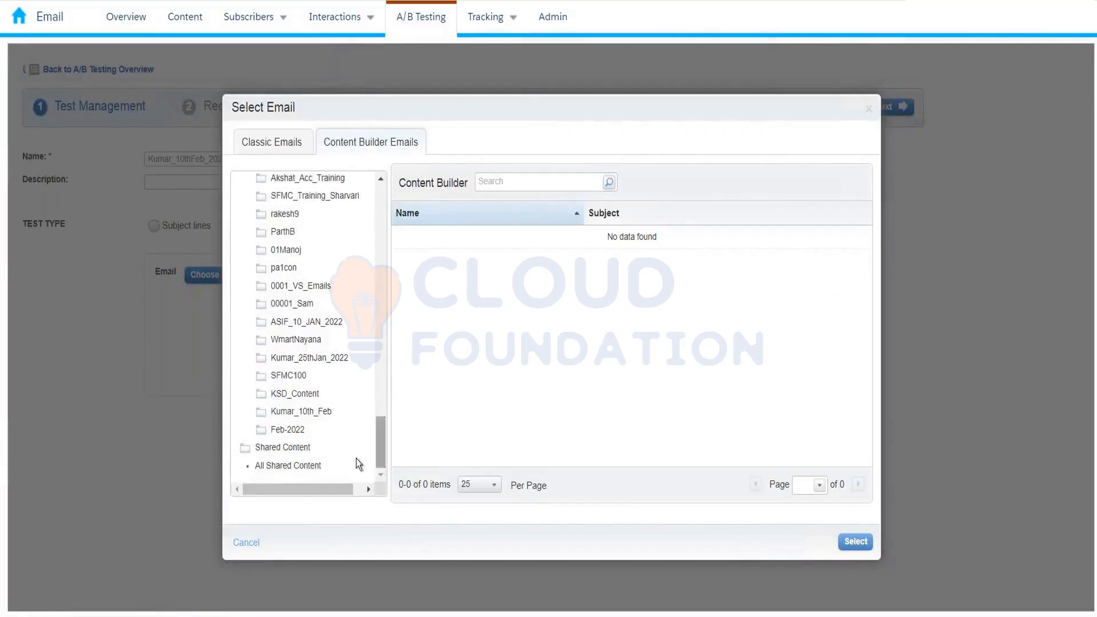
left_click(301, 413)
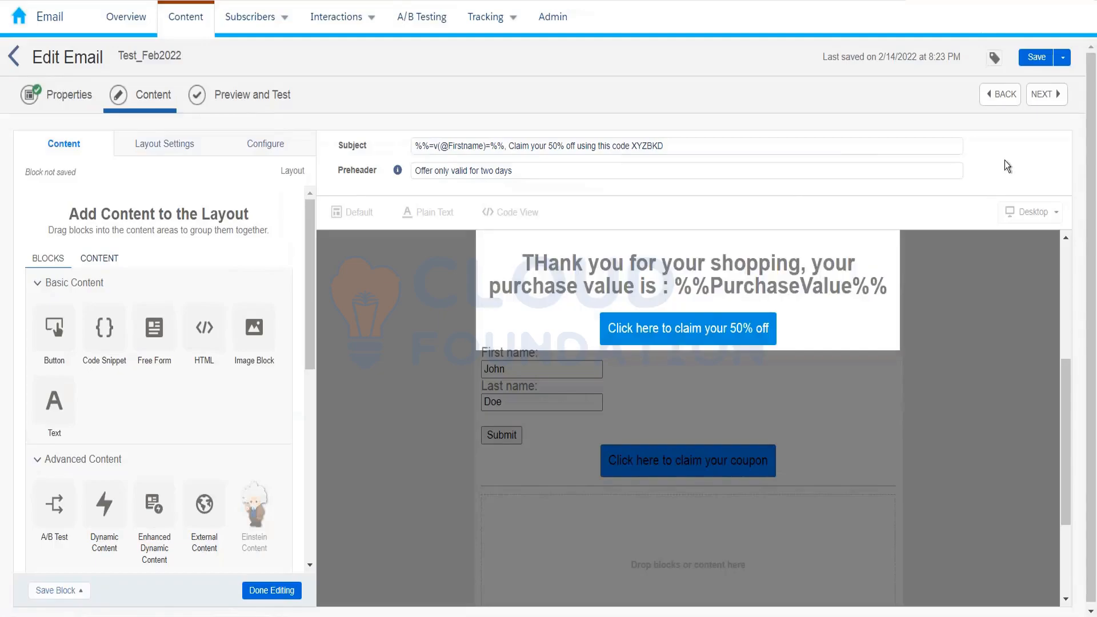
left_click(1023, 63)
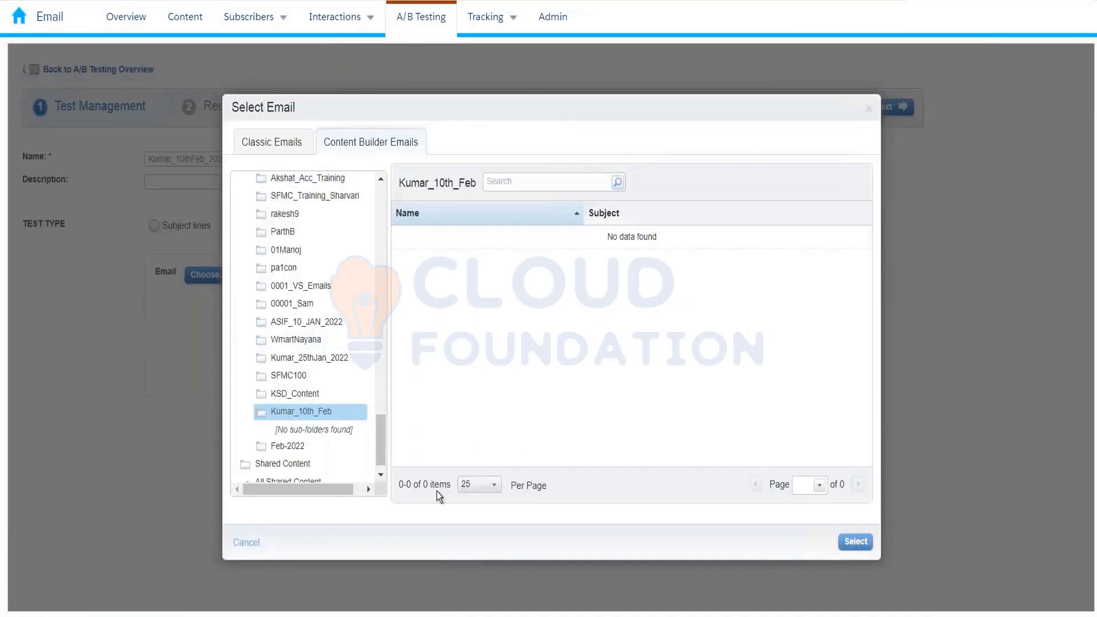
left_click(255, 547)
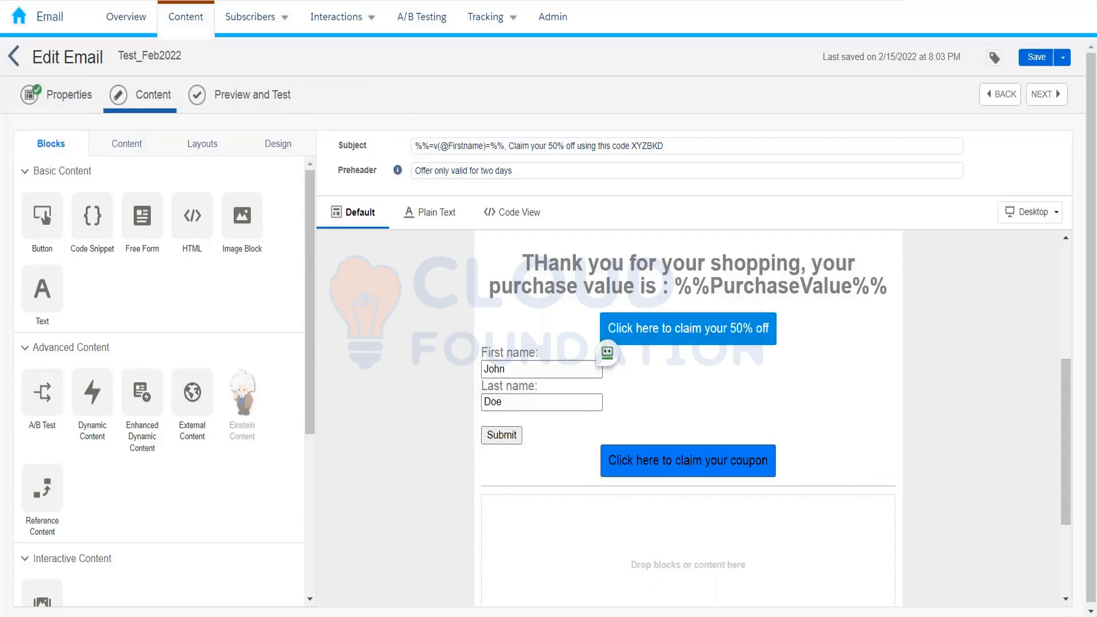
- Switch to the A/B Testing area and reload the overview page
left_click(421, 17)
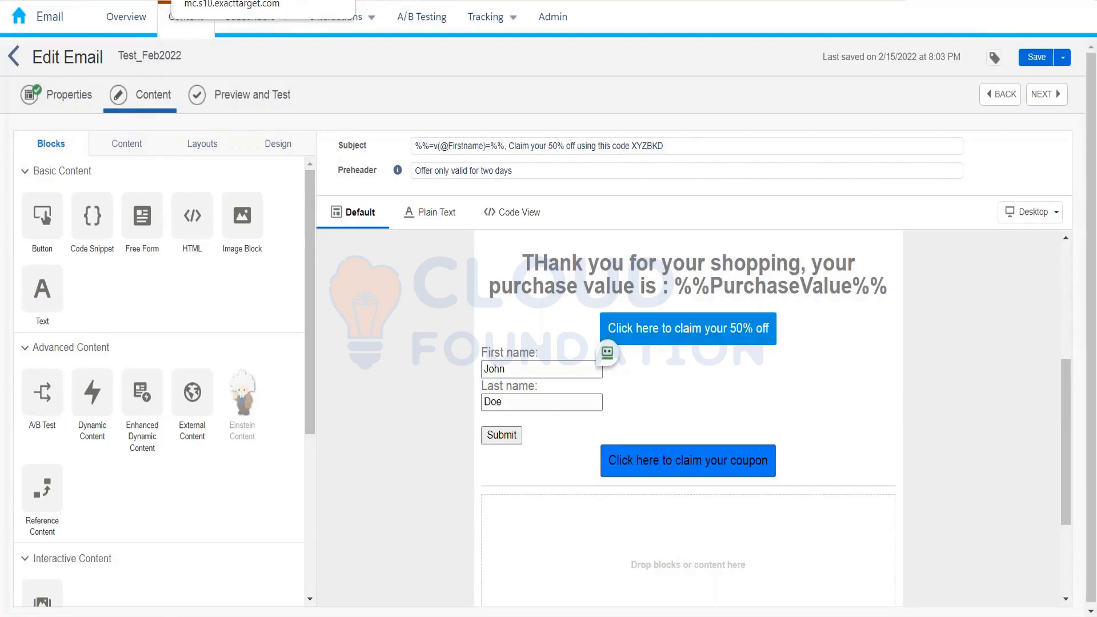
key("F5")
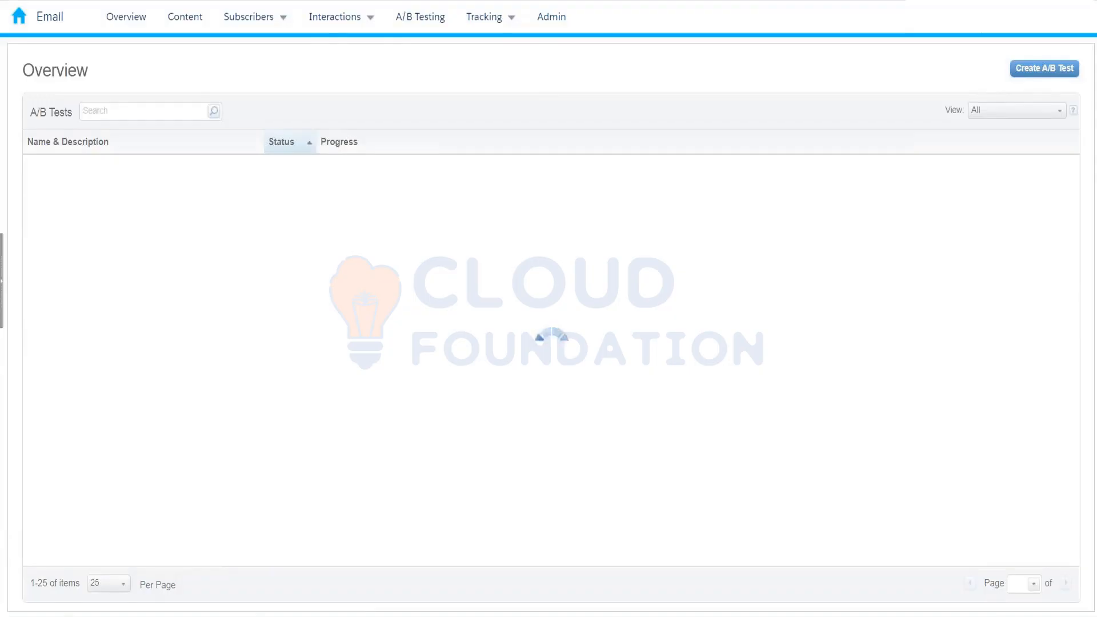
- Start a new A/B test and set its test type to Content Areas
left_click(1027, 75)
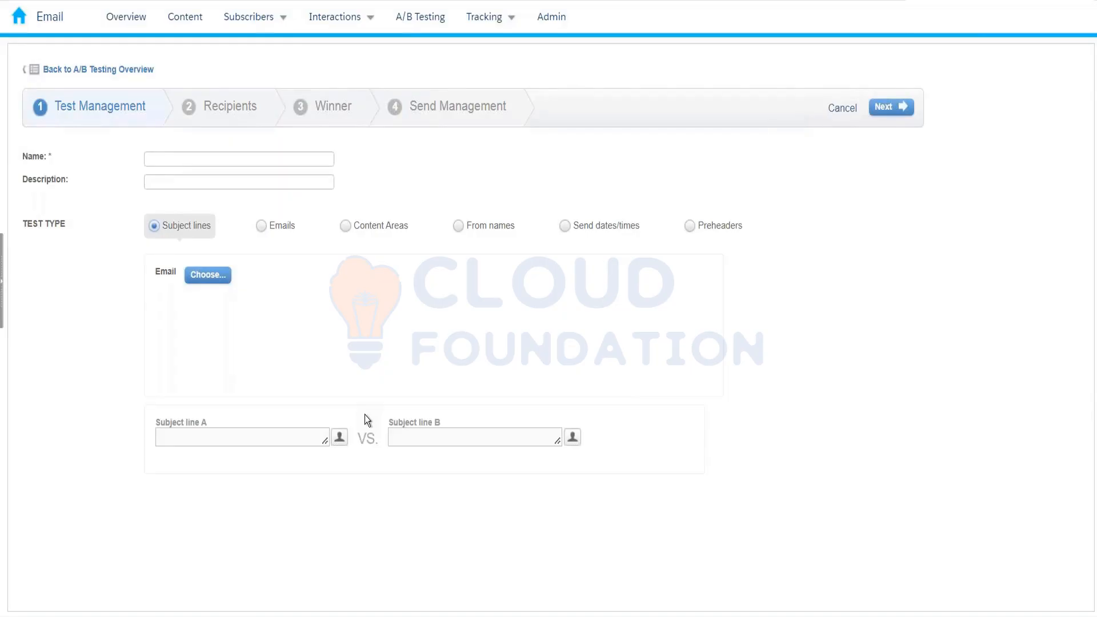
left_click(355, 229)
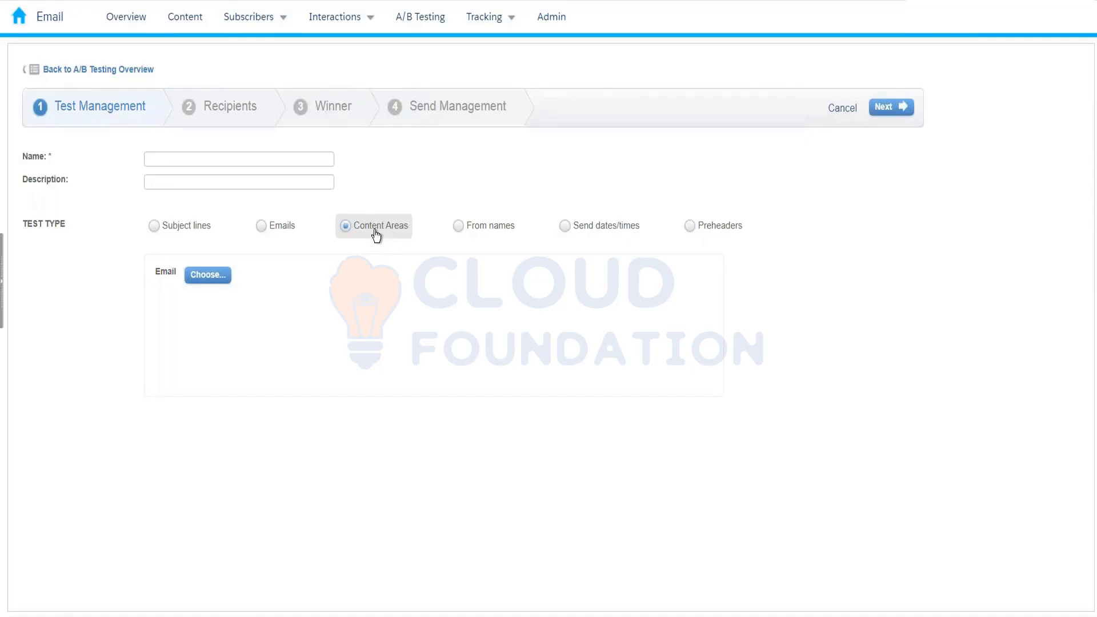
- Choose Test_Feb2022 from the Kumar_10th_Feb folder as the email to test
left_click(230, 278)
left_click_drag(376, 197, 361, 440)
left_click(330, 416)
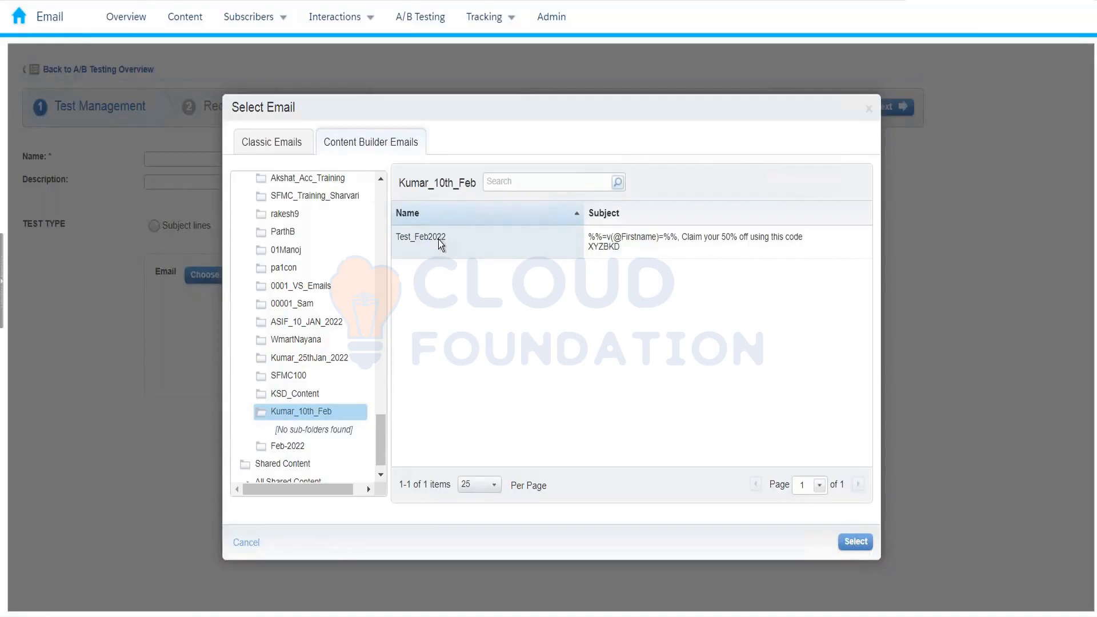
left_click(439, 243)
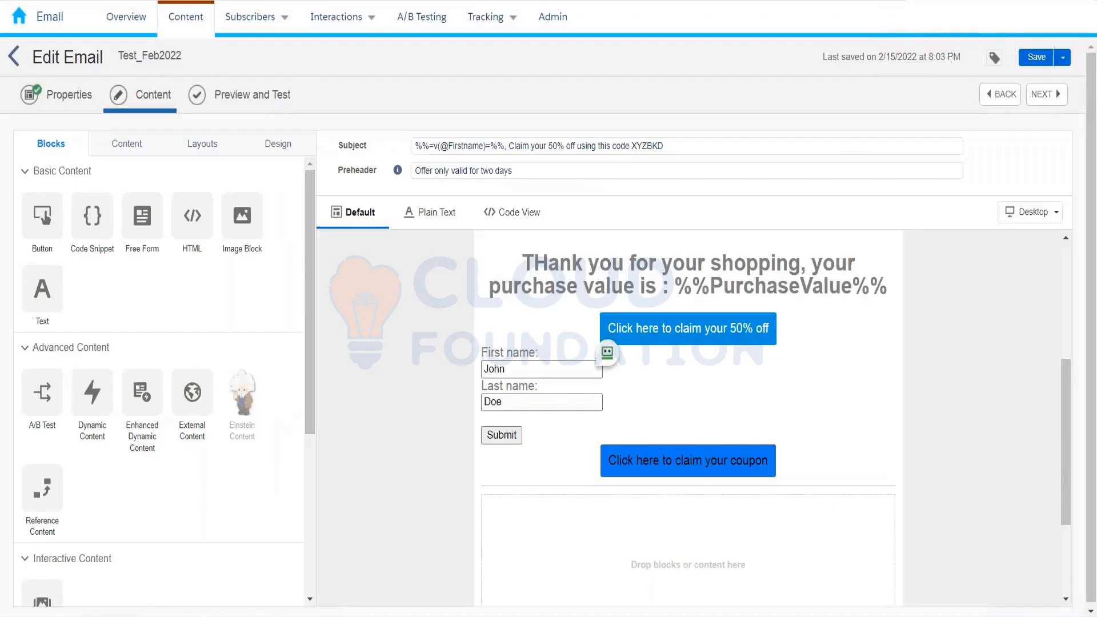
left_click(639, 316)
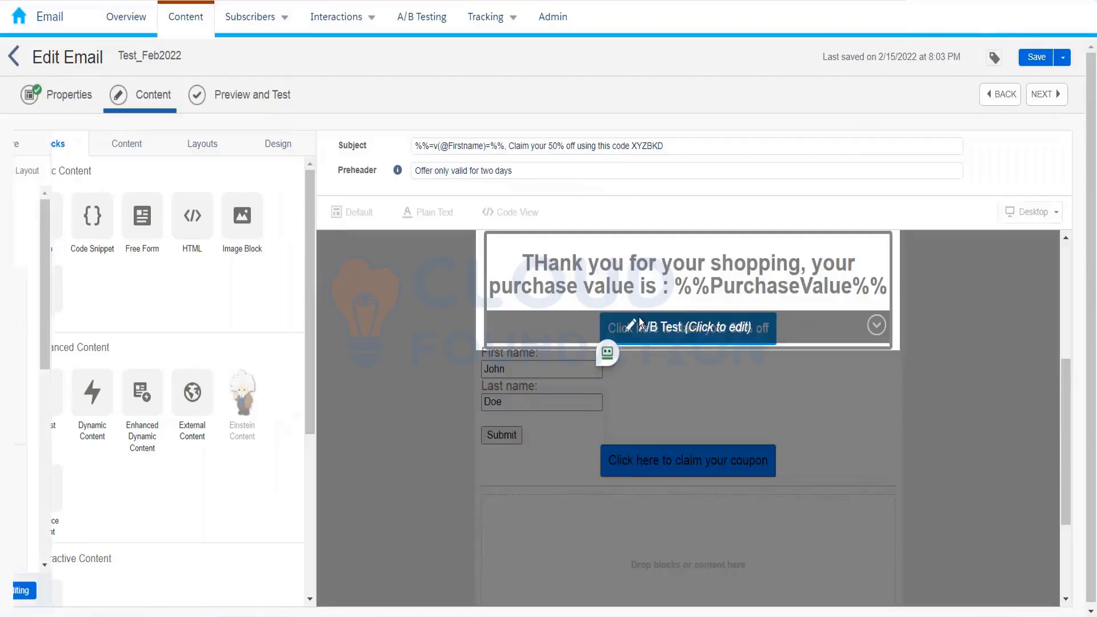
left_click(688, 331)
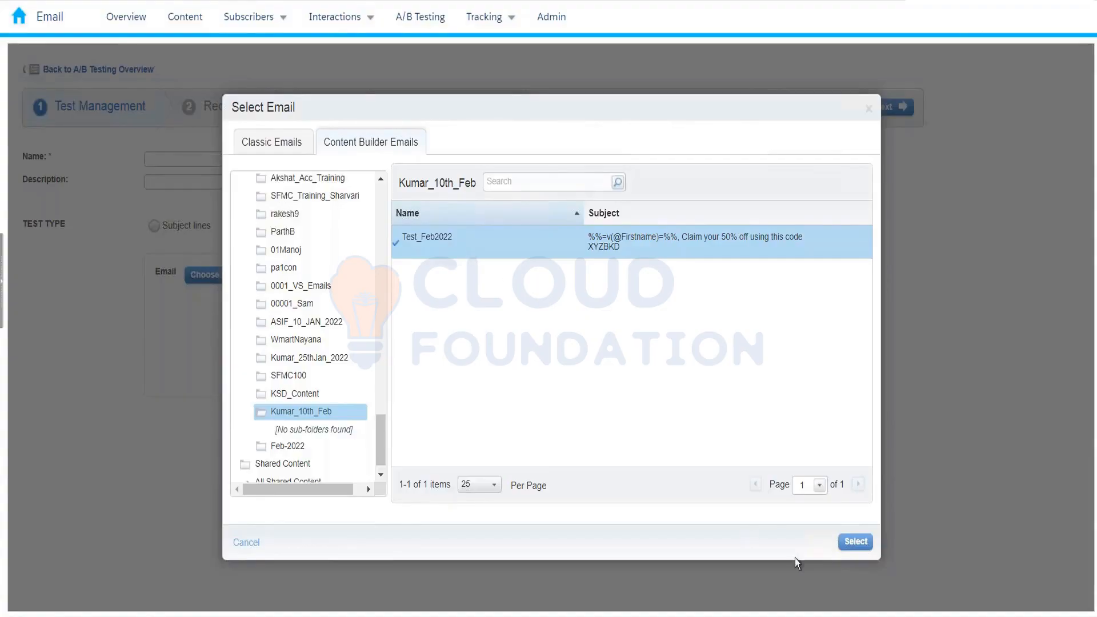
left_click(868, 548)
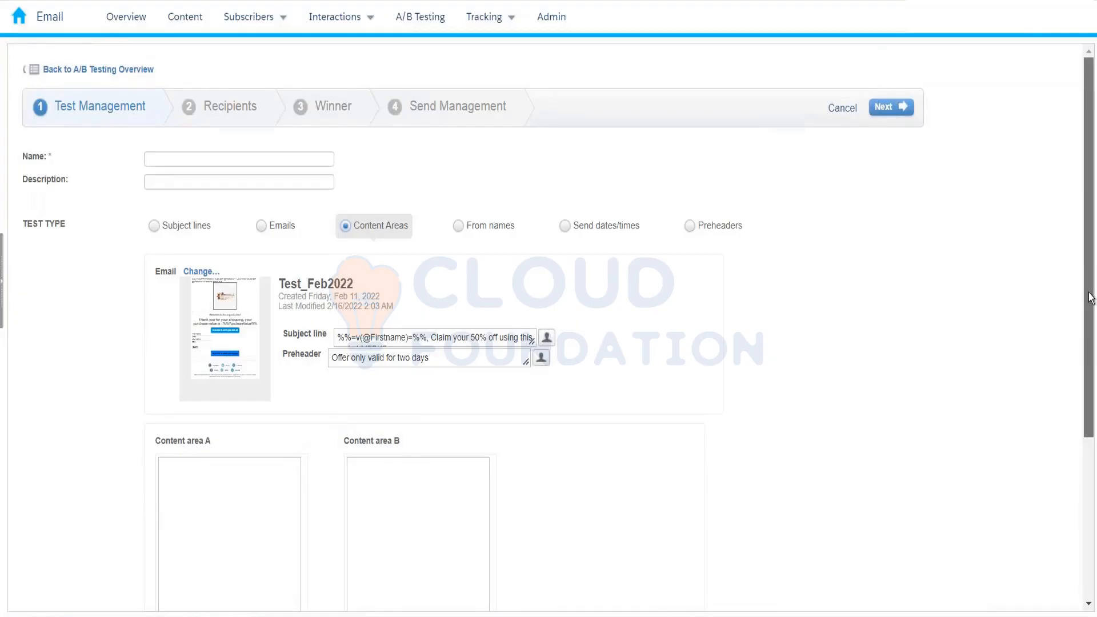
- Review the content areas on the Test Management page, then try advancing to Recipients
left_click_drag(1086, 295, 1086, 390)
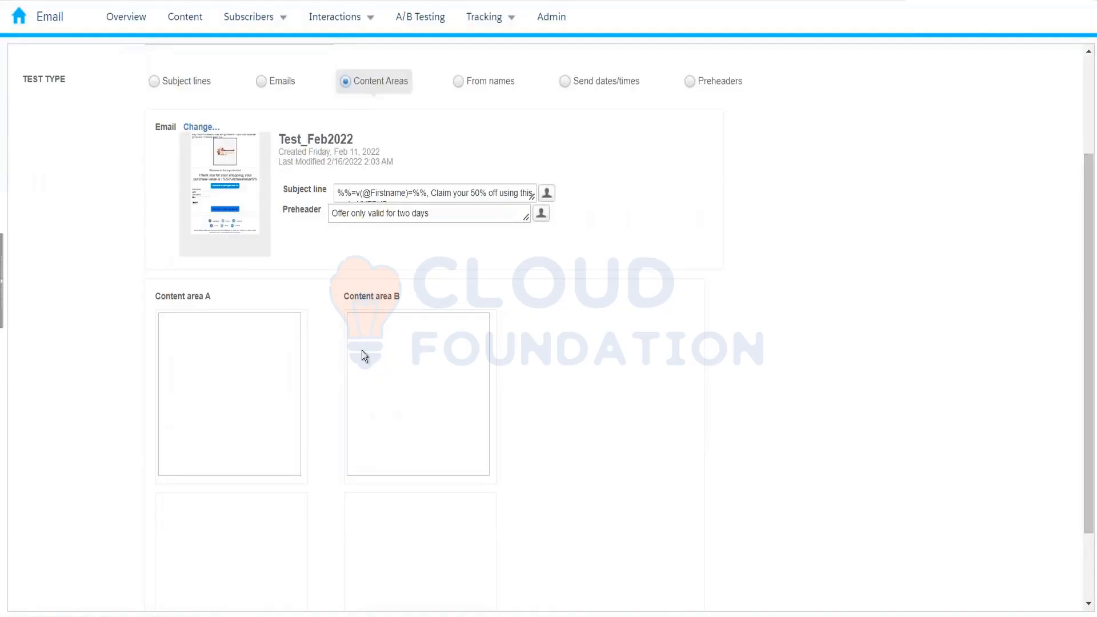
scroll(331, 403, "down", 2)
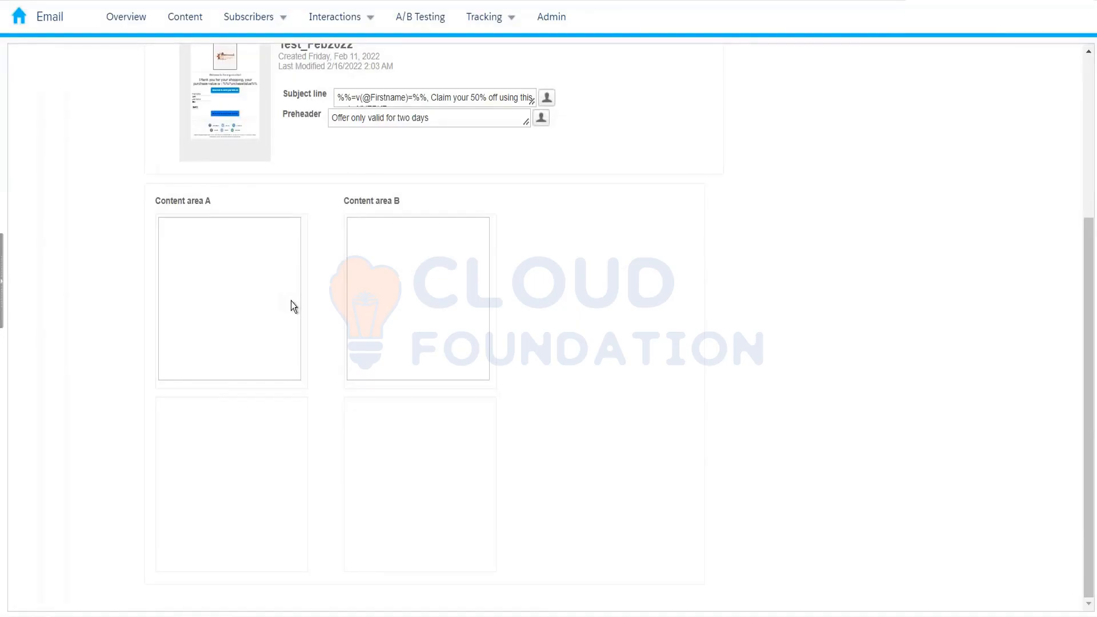
scroll(290, 300, "up", 2)
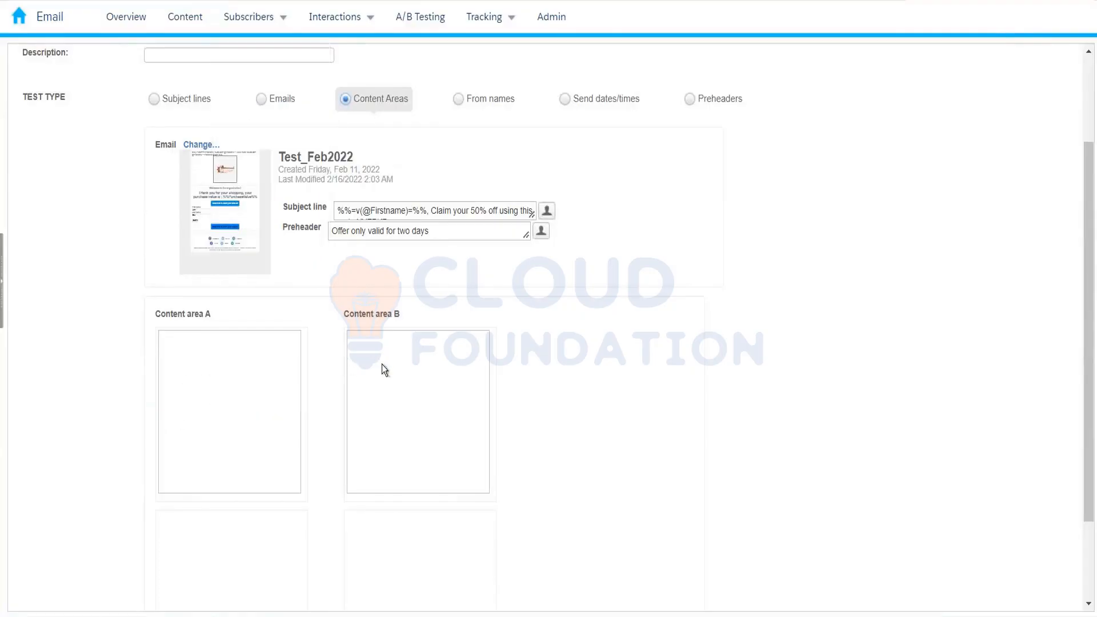
left_click_drag(1090, 240, 1095, 114)
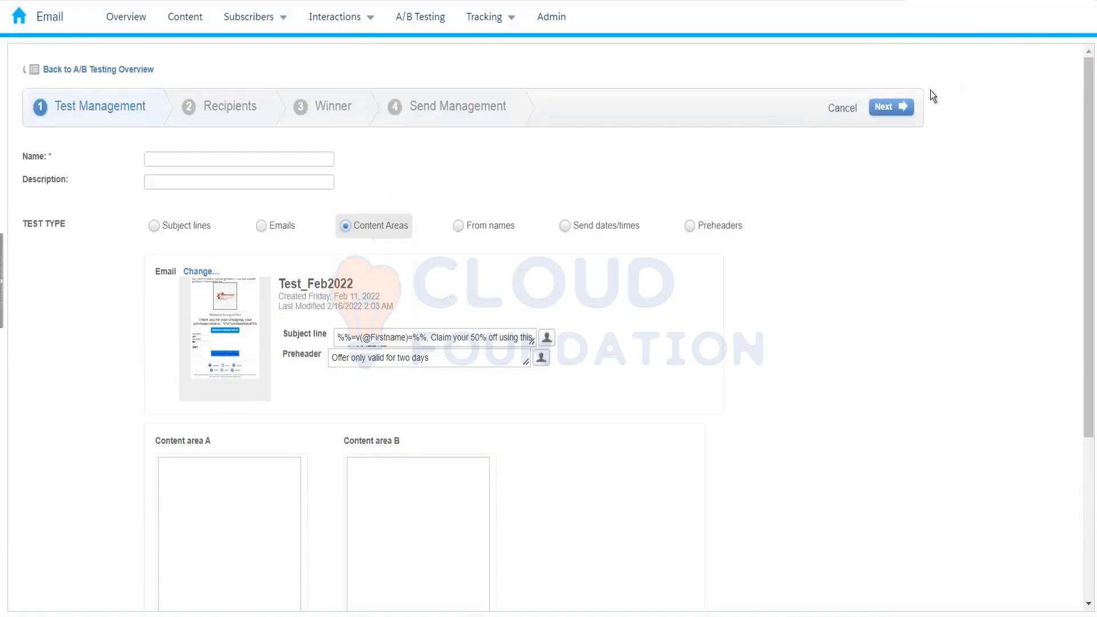
left_click(905, 113)
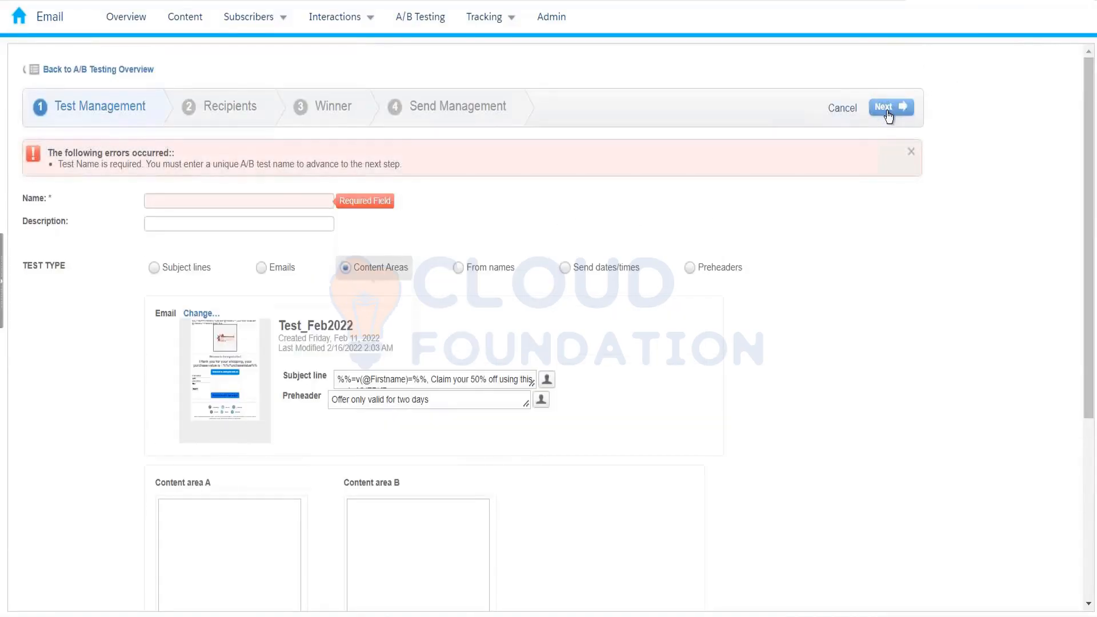
- Name the A/B test 'Kumar_10thFeb_2022' and continue to the Recipients step
left_click(263, 200)
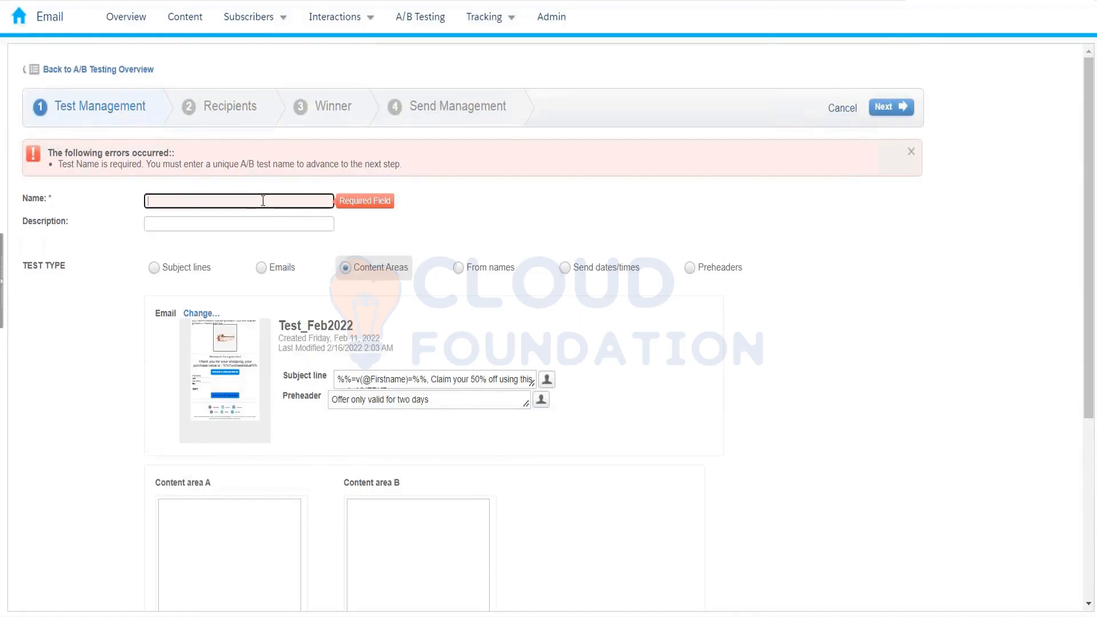
type("Kumar_10thFeb_2022")
left_click(425, 228)
left_click(891, 110)
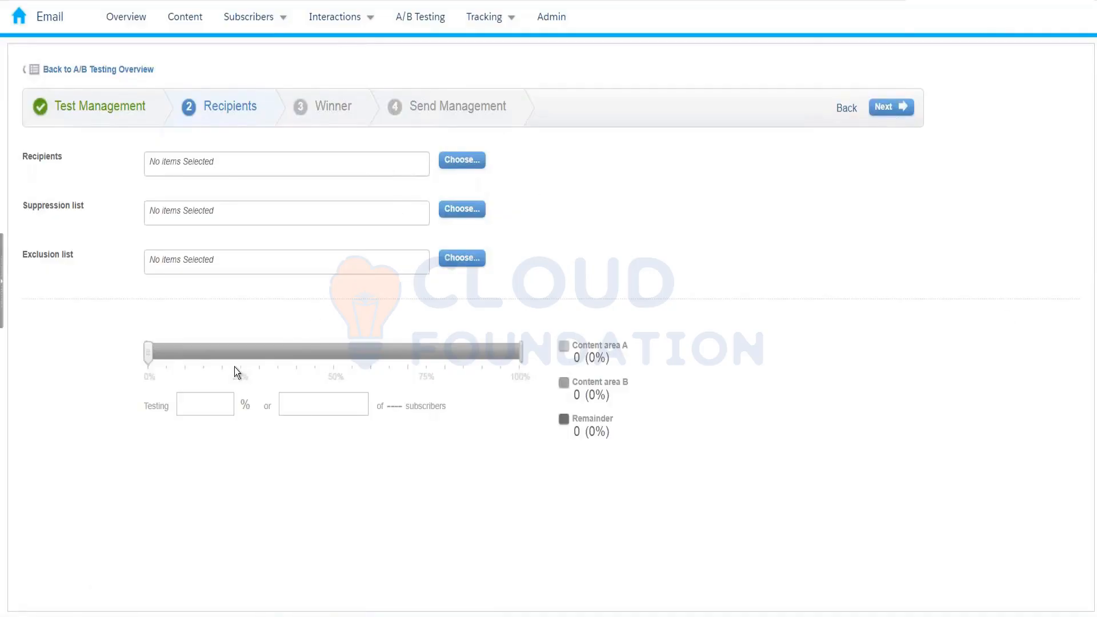
- Use data extension InterestedCustomer_10thFeb2022 as recipients, de-duplicated, testing 62% (4 of 6 subscribers)
left_click(481, 154)
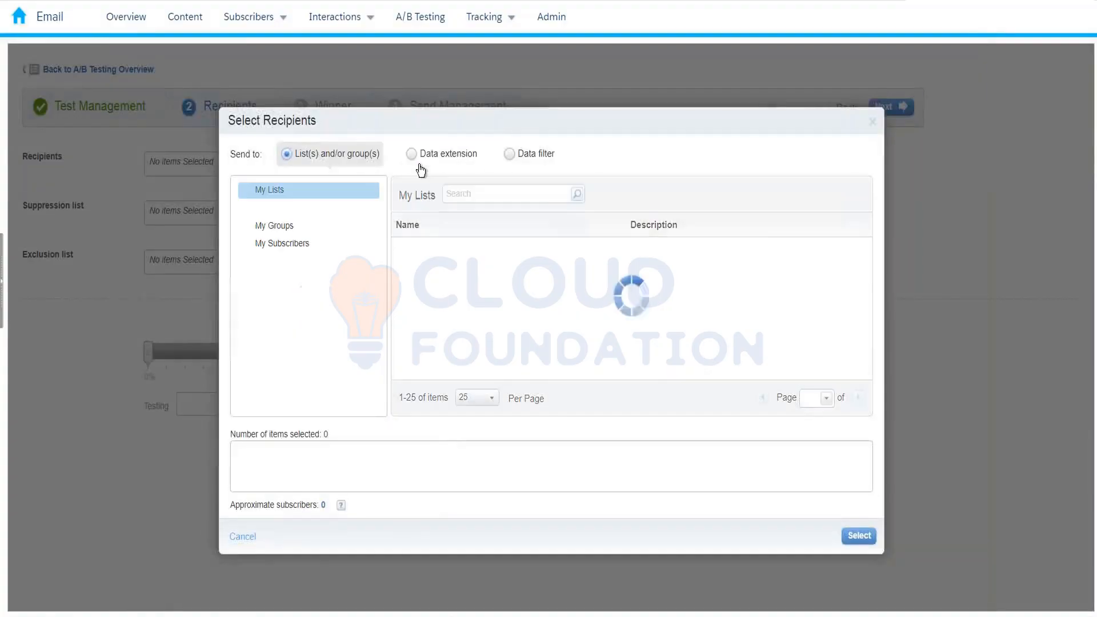
left_click(420, 162)
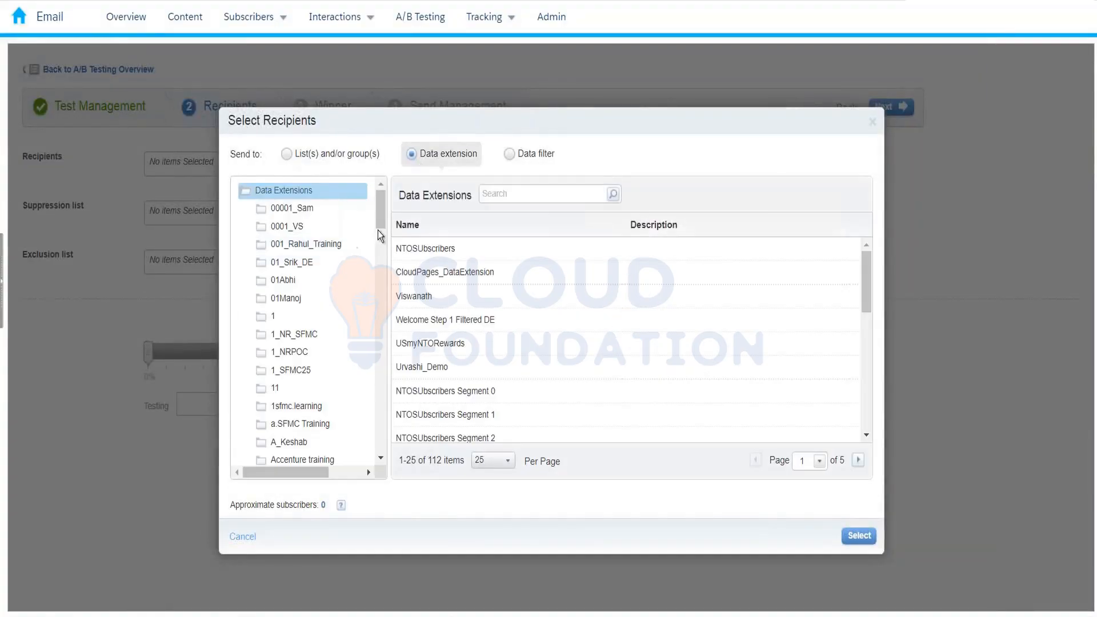
left_click_drag(378, 225, 399, 465)
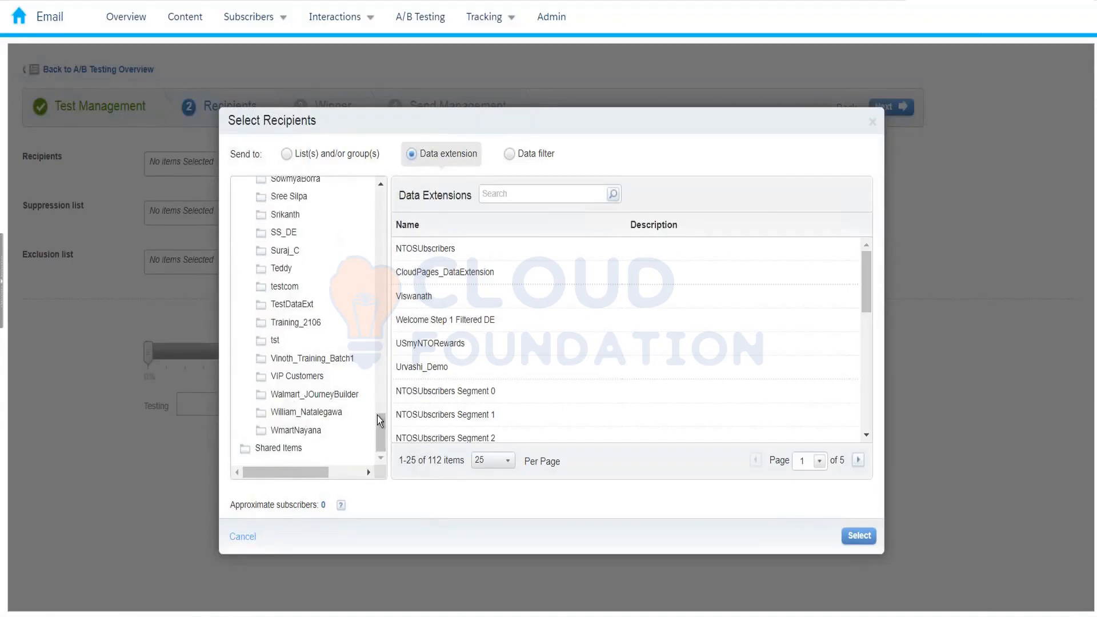
left_click_drag(378, 422, 381, 284)
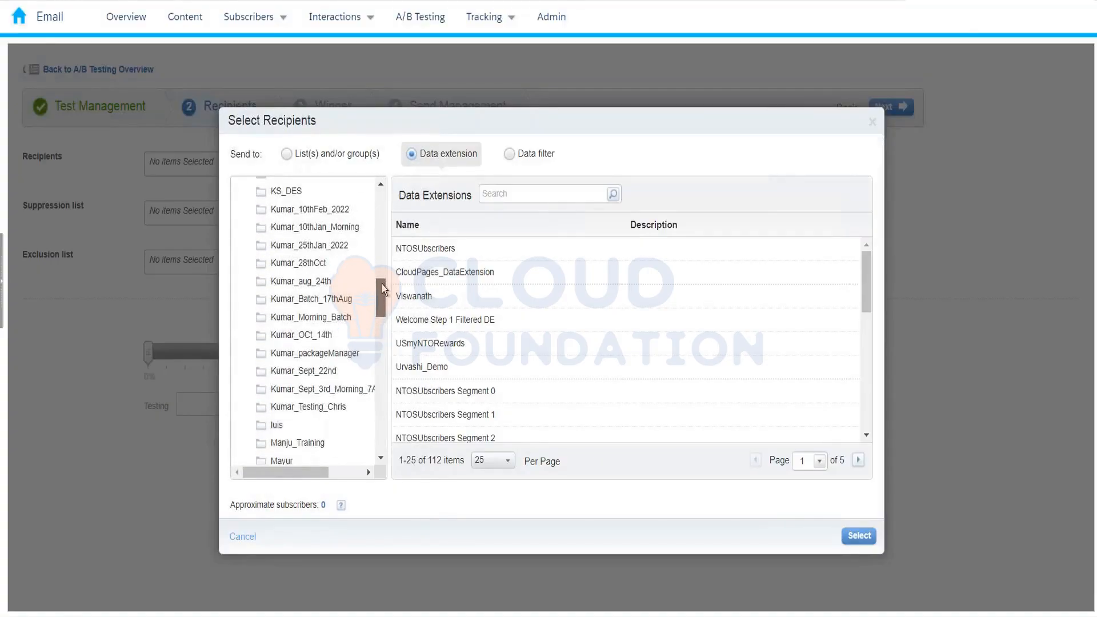
left_click(320, 191)
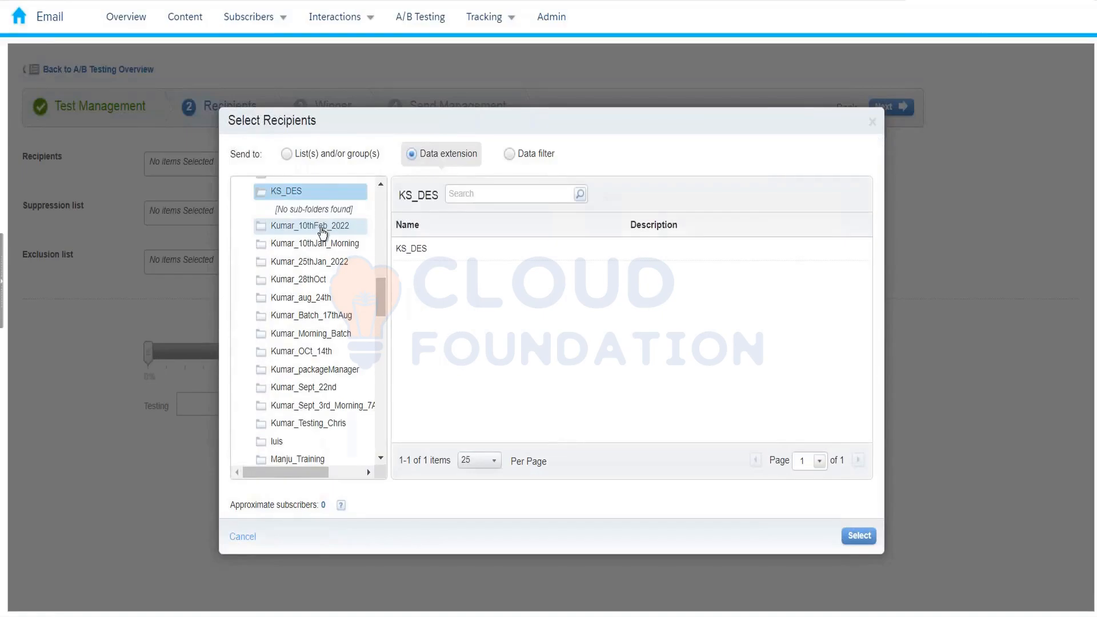
left_click(323, 229)
left_click(423, 255)
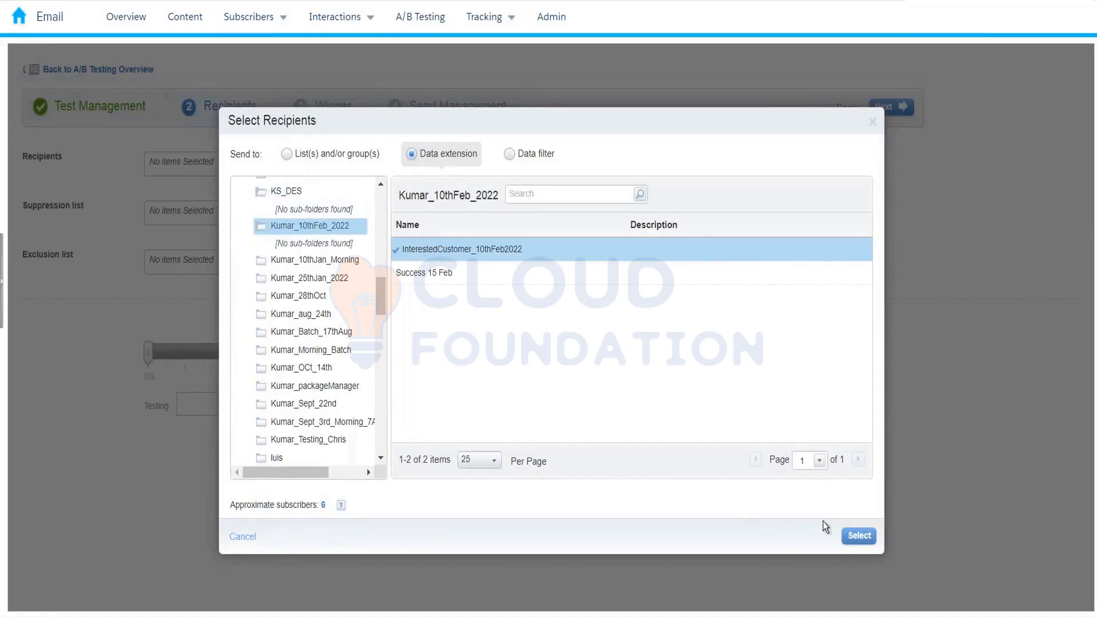
left_click(857, 537)
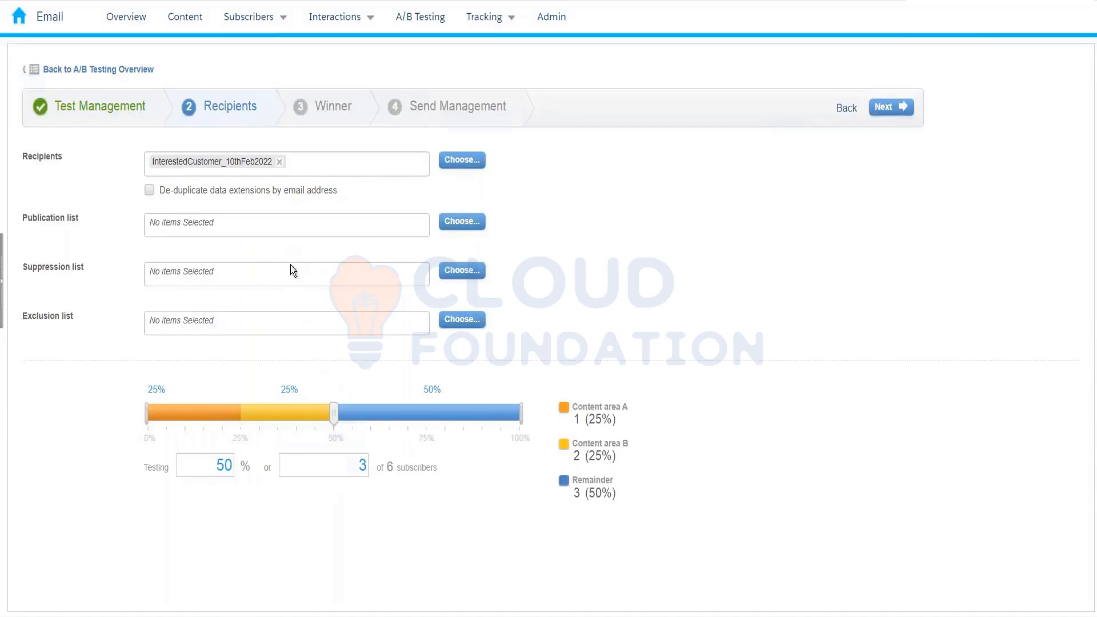
left_click(151, 190)
left_click_drag(333, 413, 397, 415)
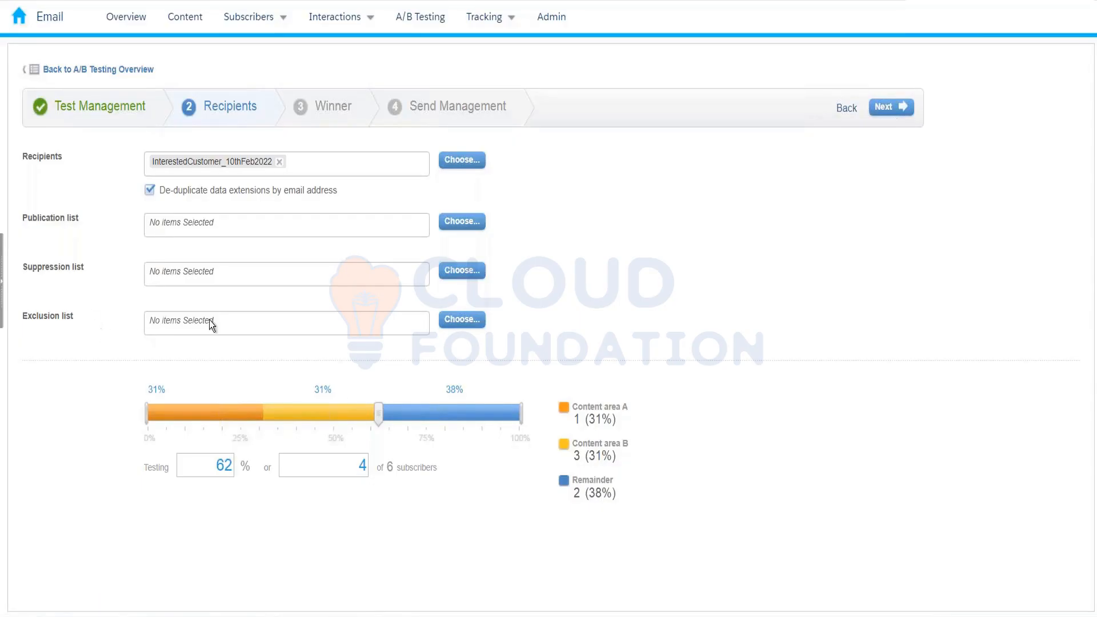
- Browse data extensions for exclusions, close the chooser without picking one, and continue to Winner
left_click(460, 320)
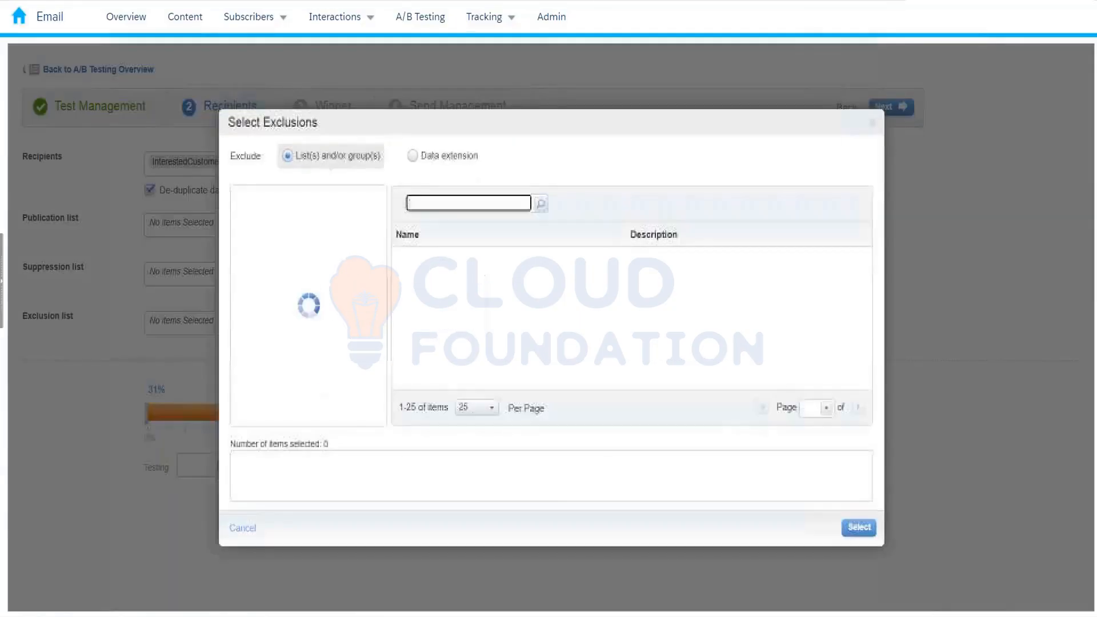
left_click(411, 157)
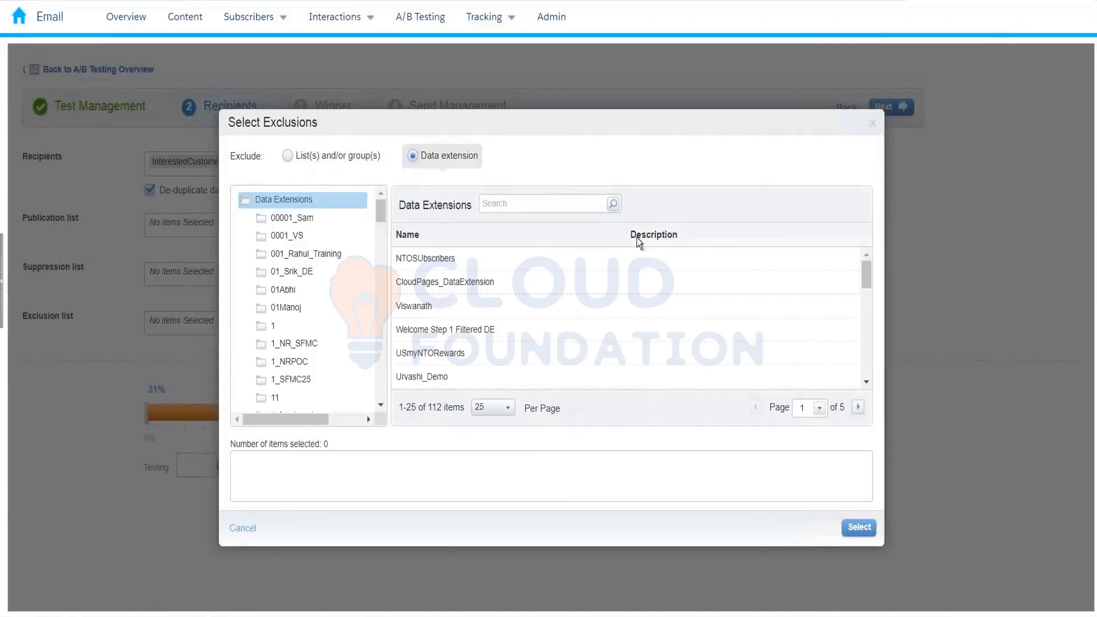
left_click(873, 125)
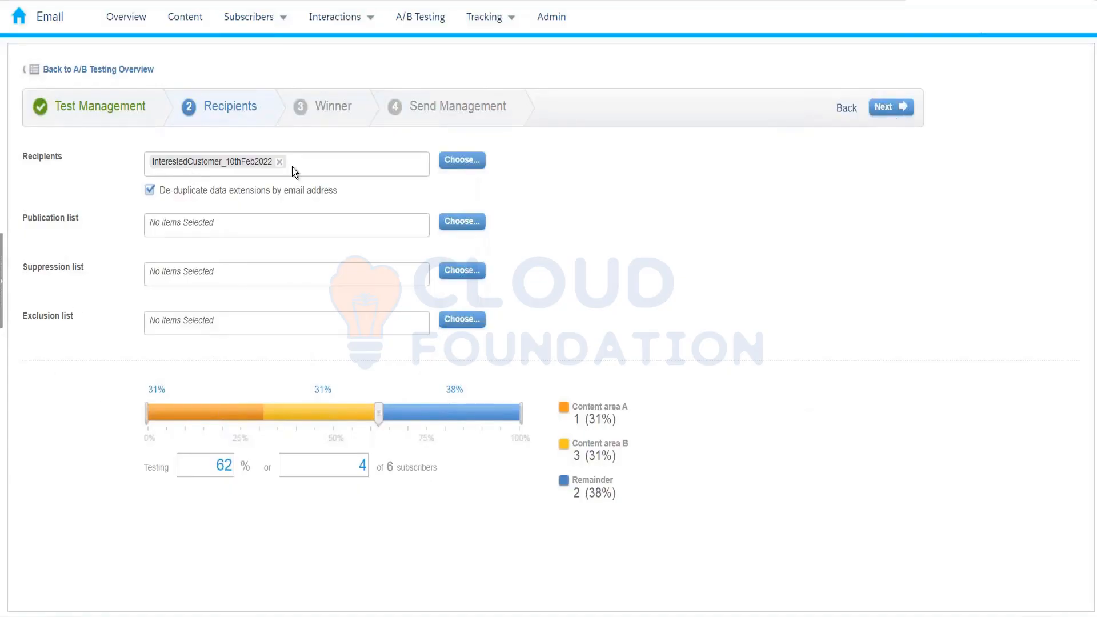
left_click(910, 113)
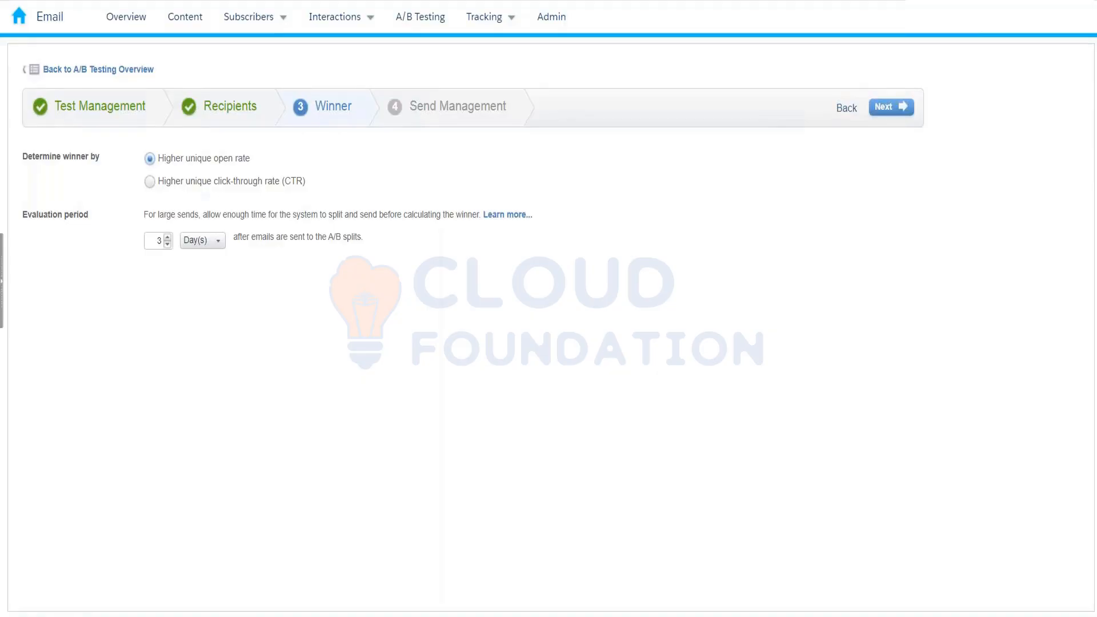
- Judge the winner by higher unique click-through rate and continue to Send Management
left_click(245, 181)
left_click(882, 109)
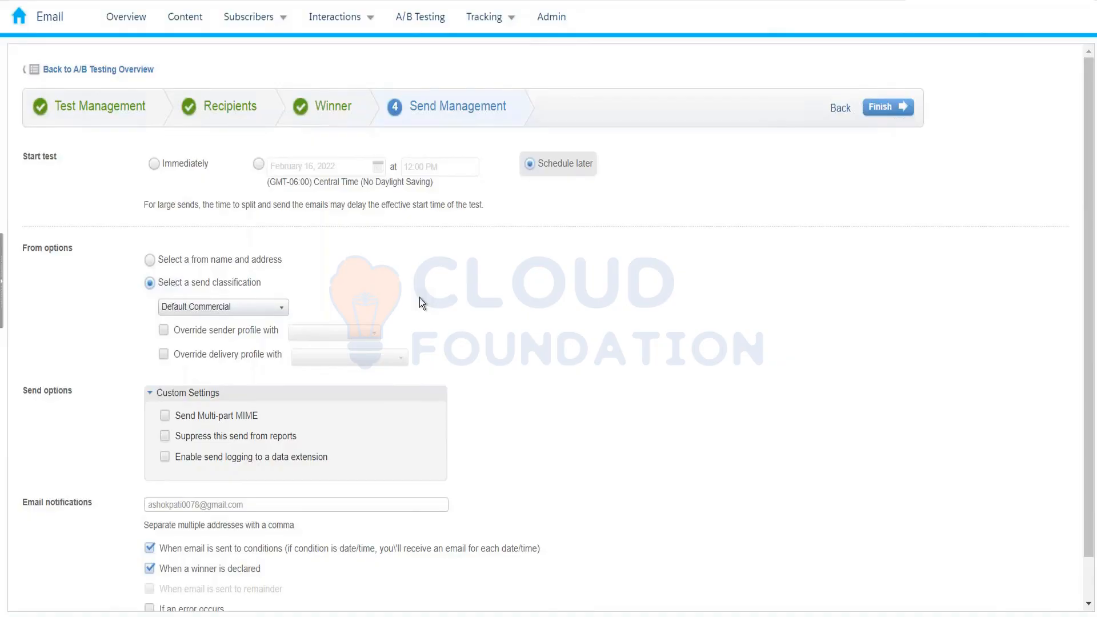
- Start the A/B test immediately, with the winning email sent to the remainder manually
left_click(184, 161)
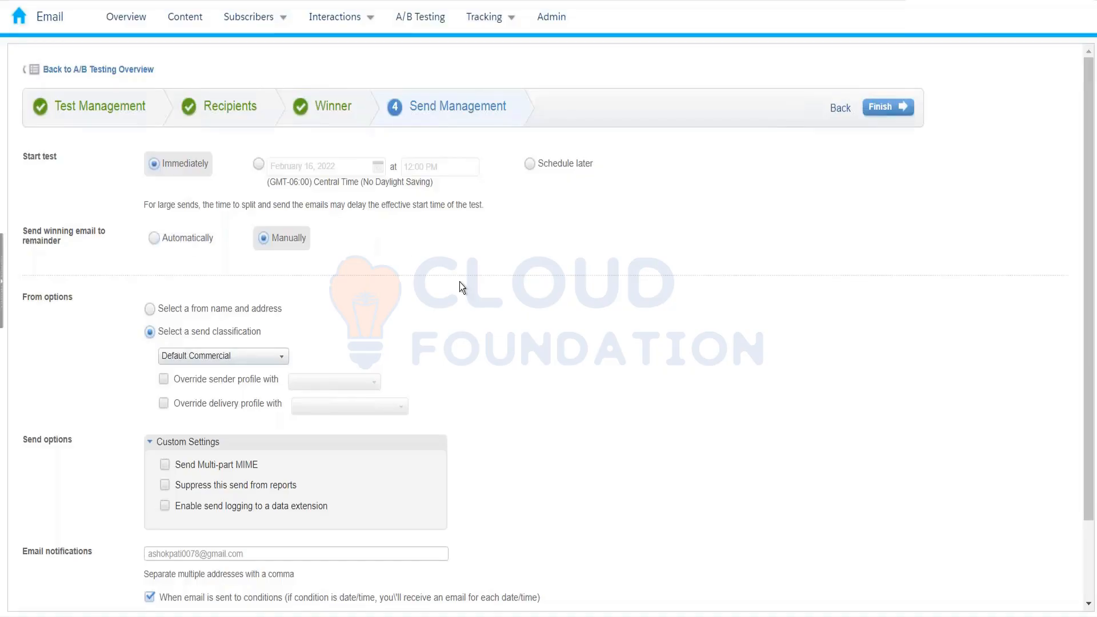
- Go back to Test Management, showing the Content Areas test type on Test_Feb2022
scroll(460, 282, "down", 1)
scroll(459, 282, "up", 1)
scroll(460, 282, "down", 1)
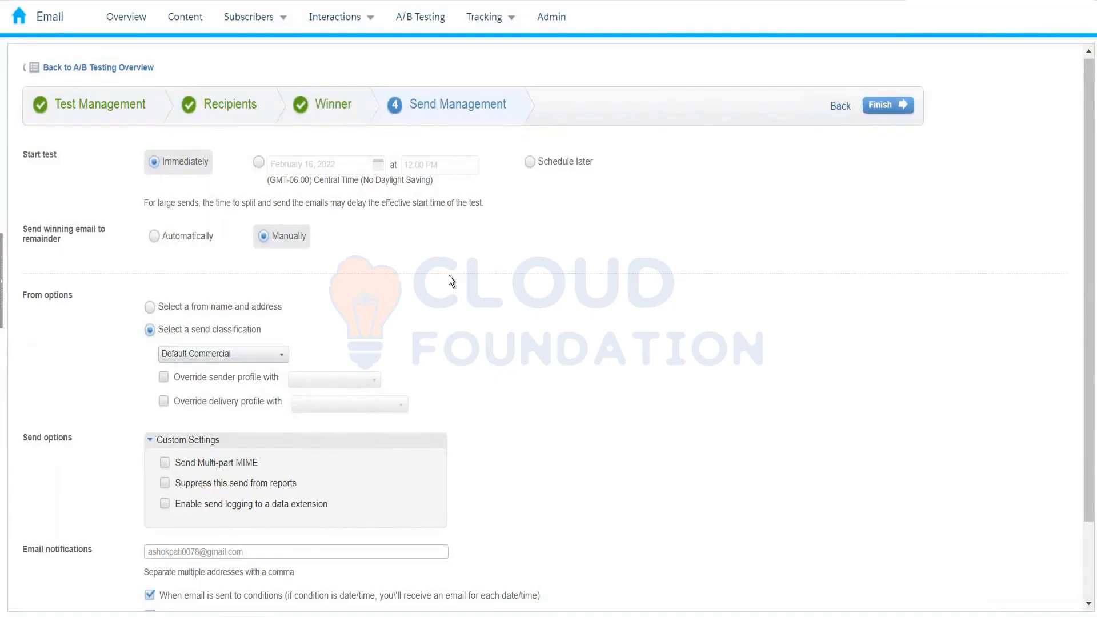
left_click(138, 117)
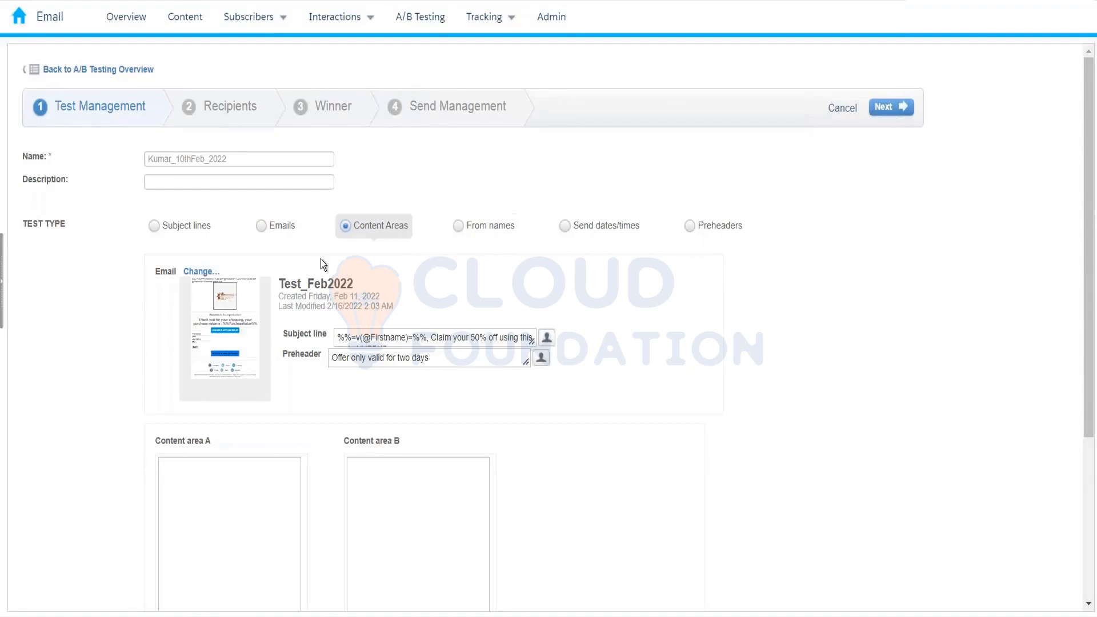
- Try the Emails test type, then choose Send dates/times, comparing Send Date/Time A and B
left_click(261, 225)
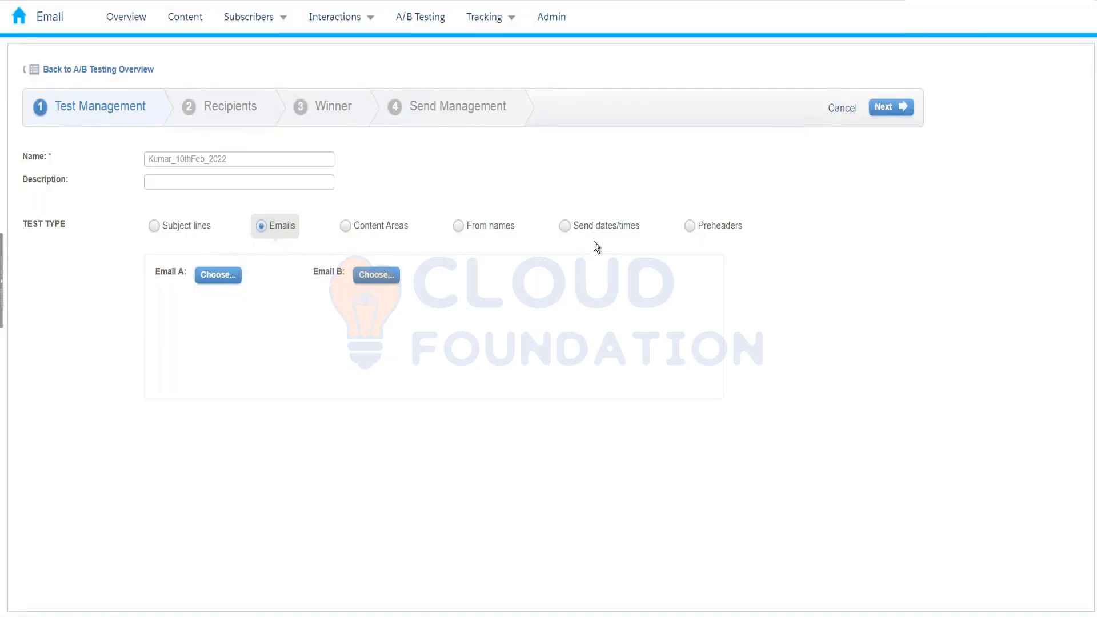
left_click(582, 231)
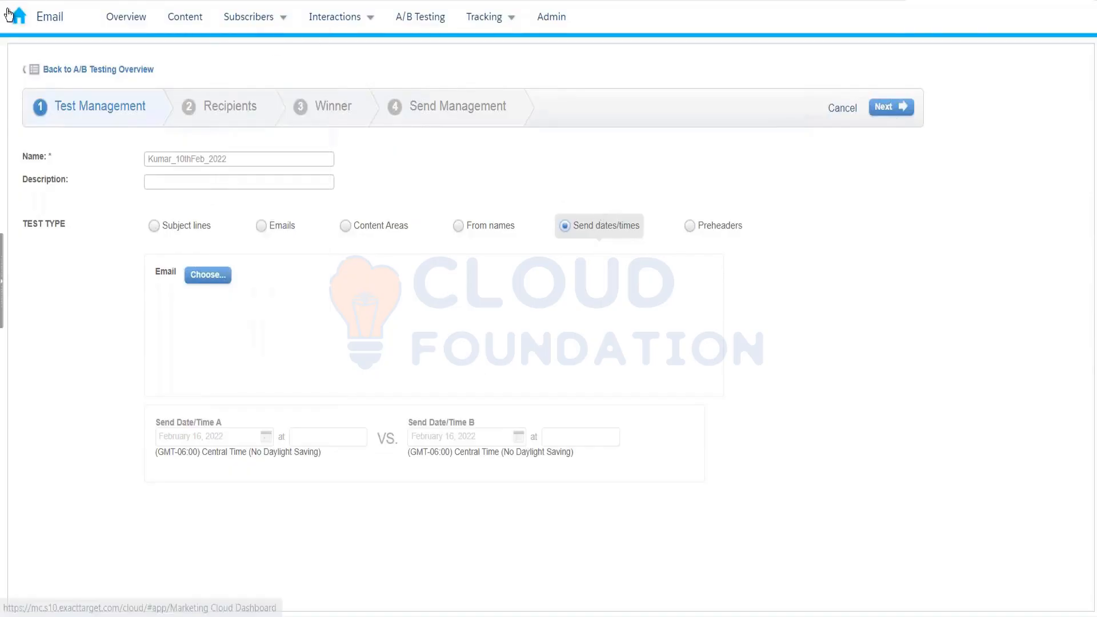
mouse_move(9, 14)
mouse_move(216, 95)
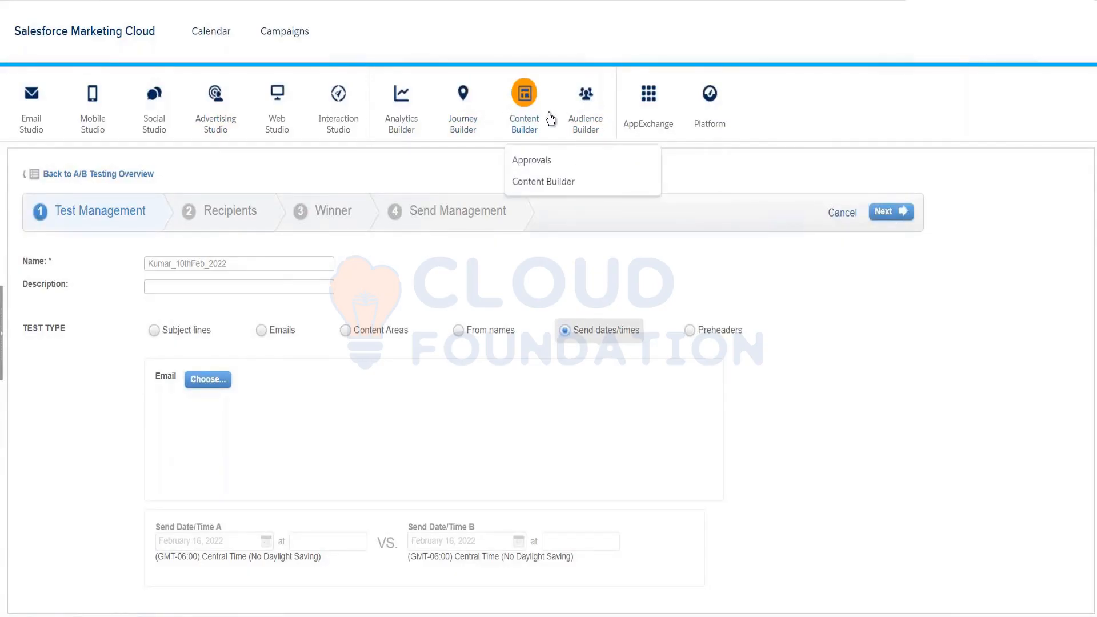
mouse_move(650, 123)
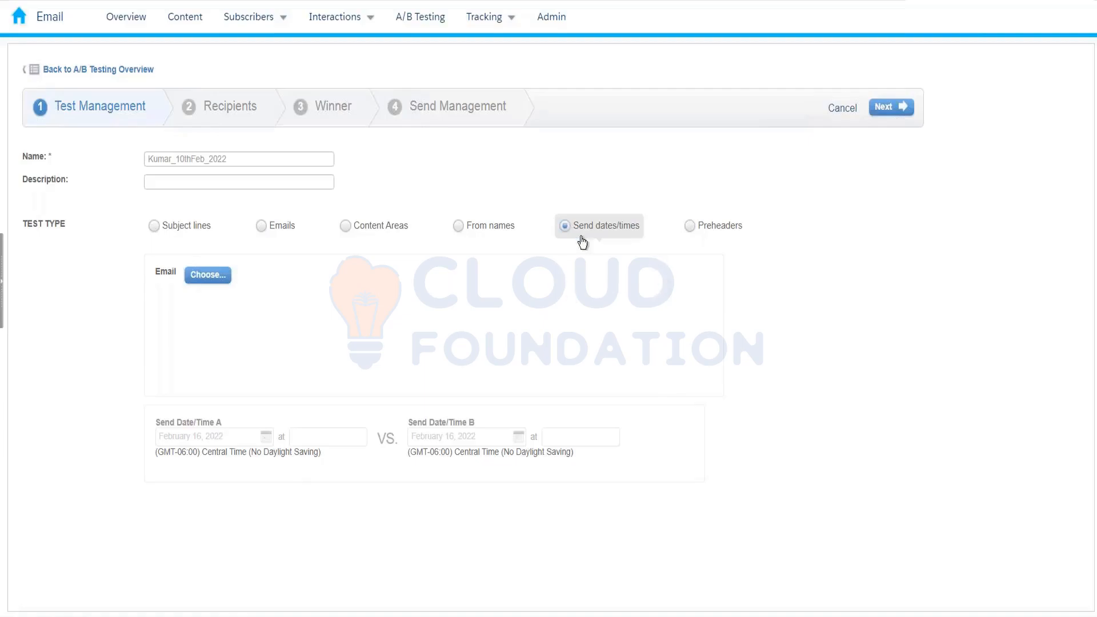
- Change the test type to Preheaders, with Preheader A and B still empty
left_click(706, 241)
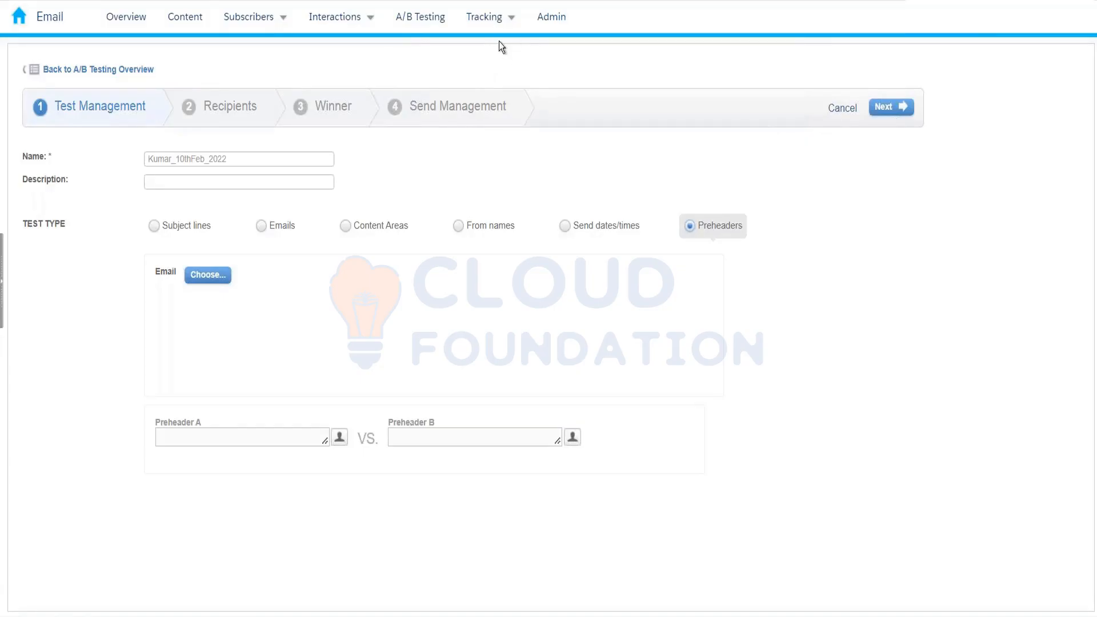
- Show the Tracking menu with its Sends and Data options
mouse_move(489, 26)
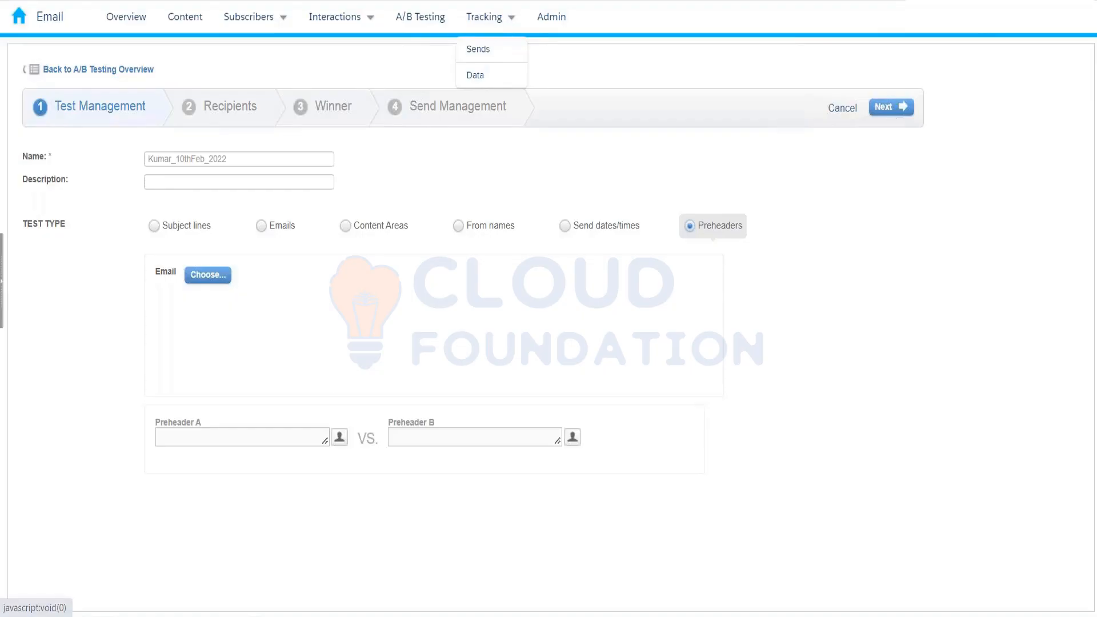
- Open Tracking > Sends to list the last 100 sends in My Tracking
left_click(493, 58)
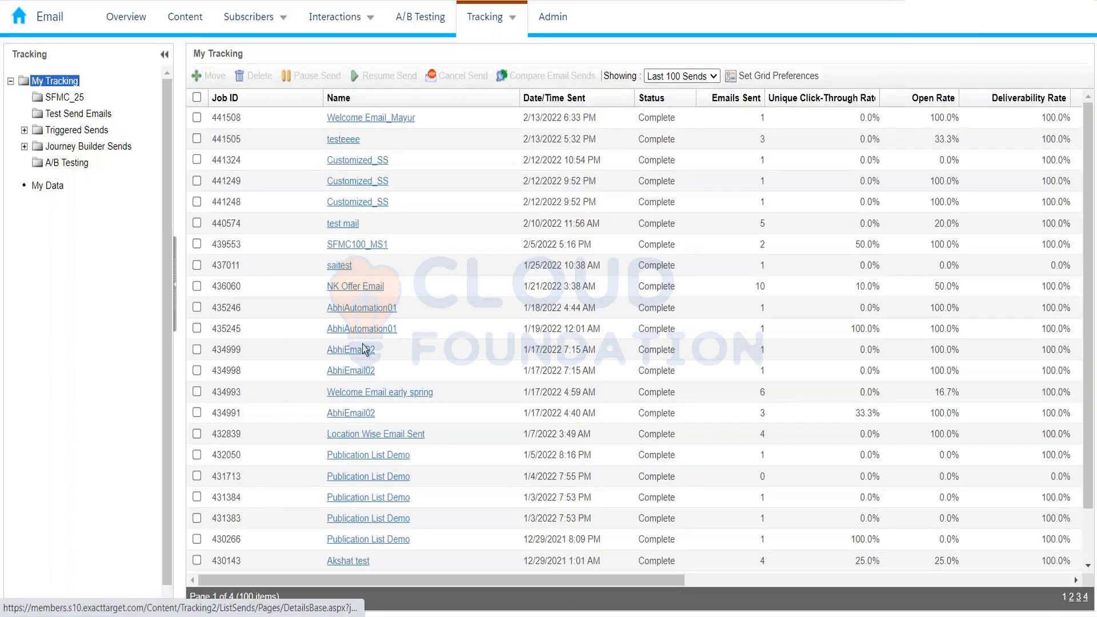
- Open the NK Offer Email tracking details and list its 5 subscribers who did not open
left_click(275, 17)
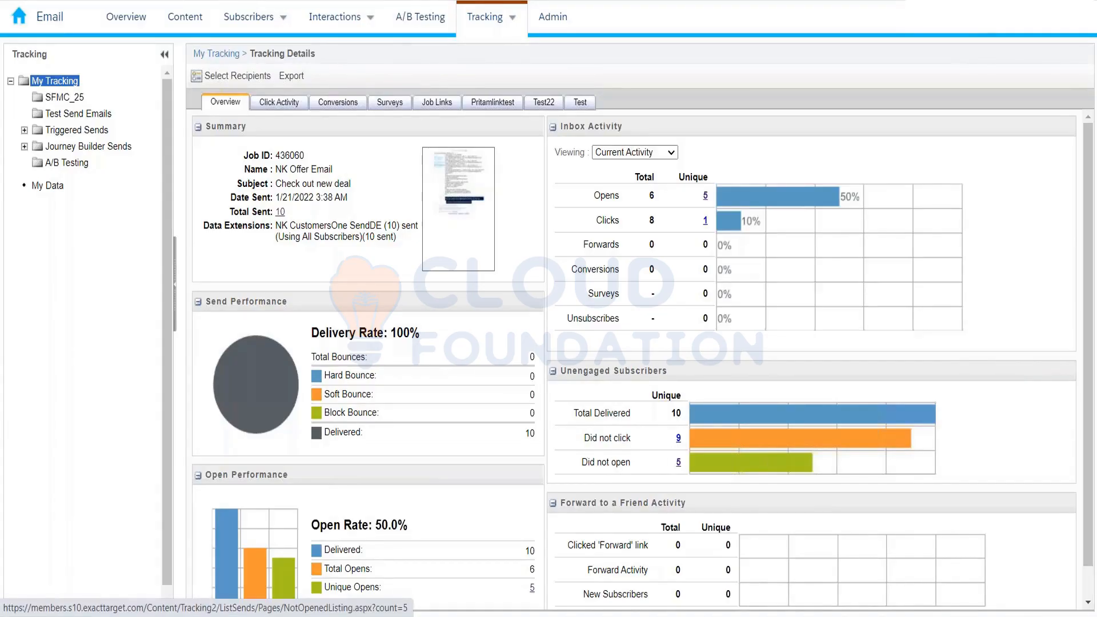
left_click(678, 462)
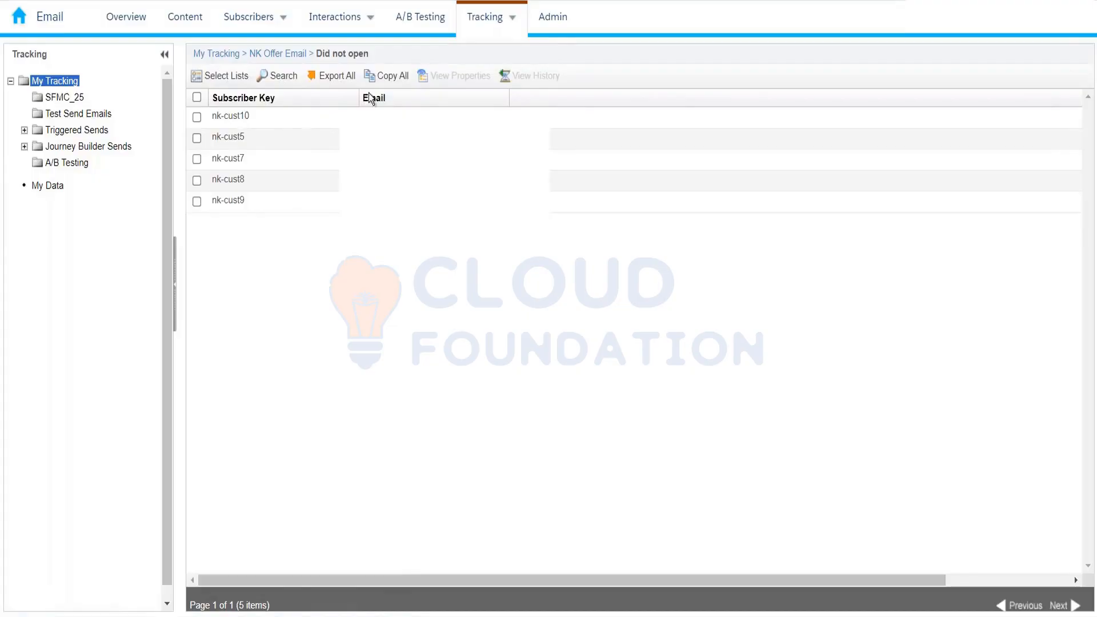
- Export all five non-openers, bringing up the Export Not Opened page with CSV file type
left_click(338, 73)
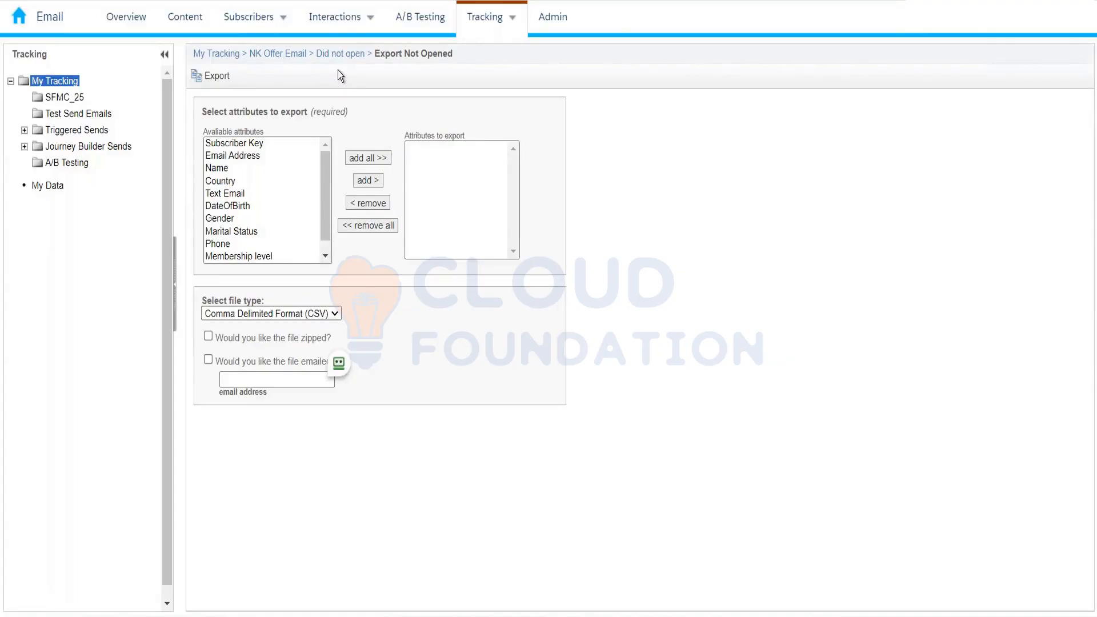
- Add all attributes to the Not Opened export and request the file by email, then return to Did not open
left_click(380, 158)
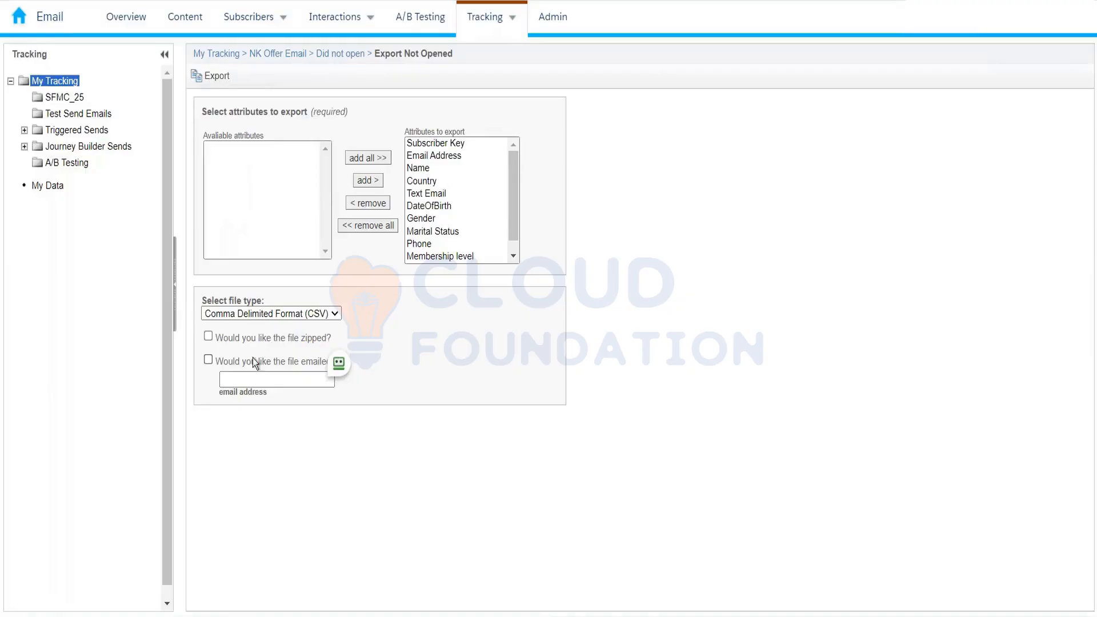
left_click(208, 360)
left_click(240, 379)
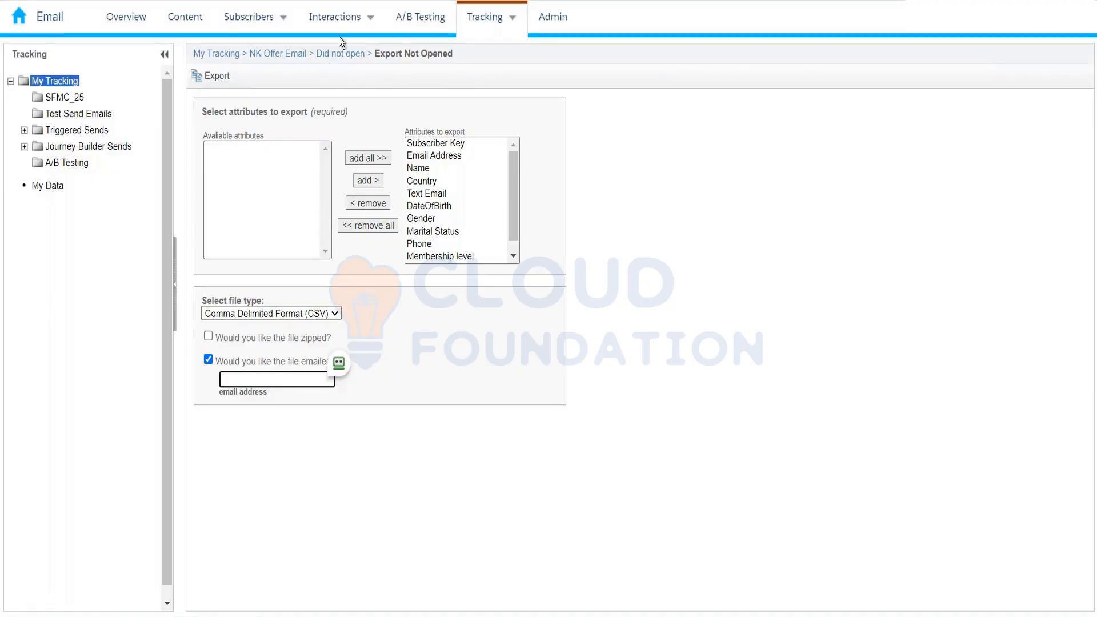
left_click(359, 57)
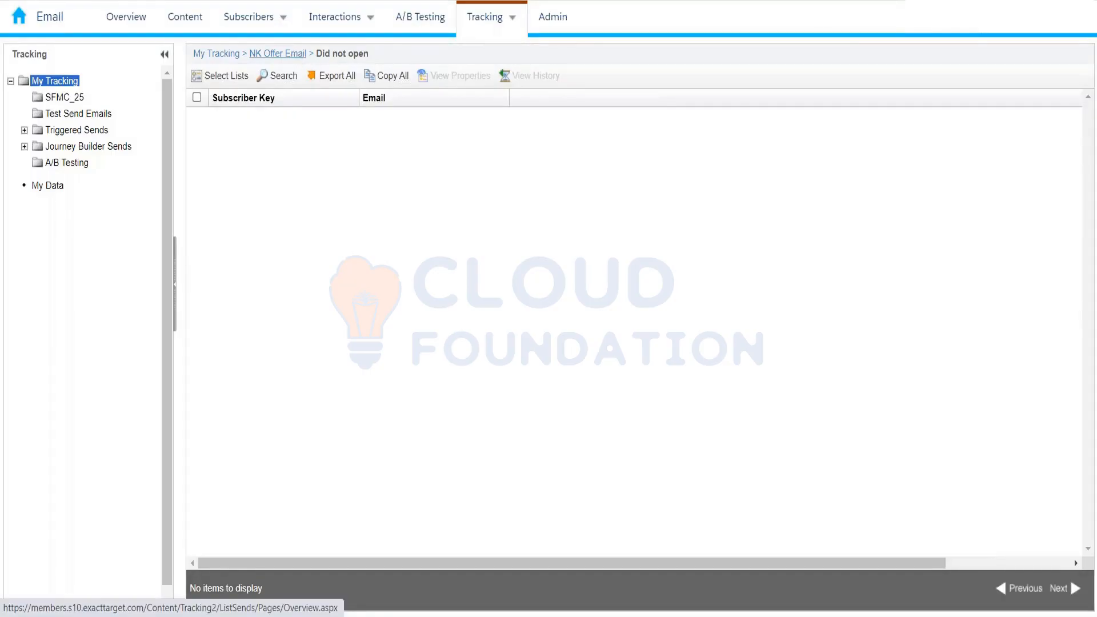
- Return to the NK Offer Email tracking overview and review its 100% delivery and 50% open rates
left_click(278, 53)
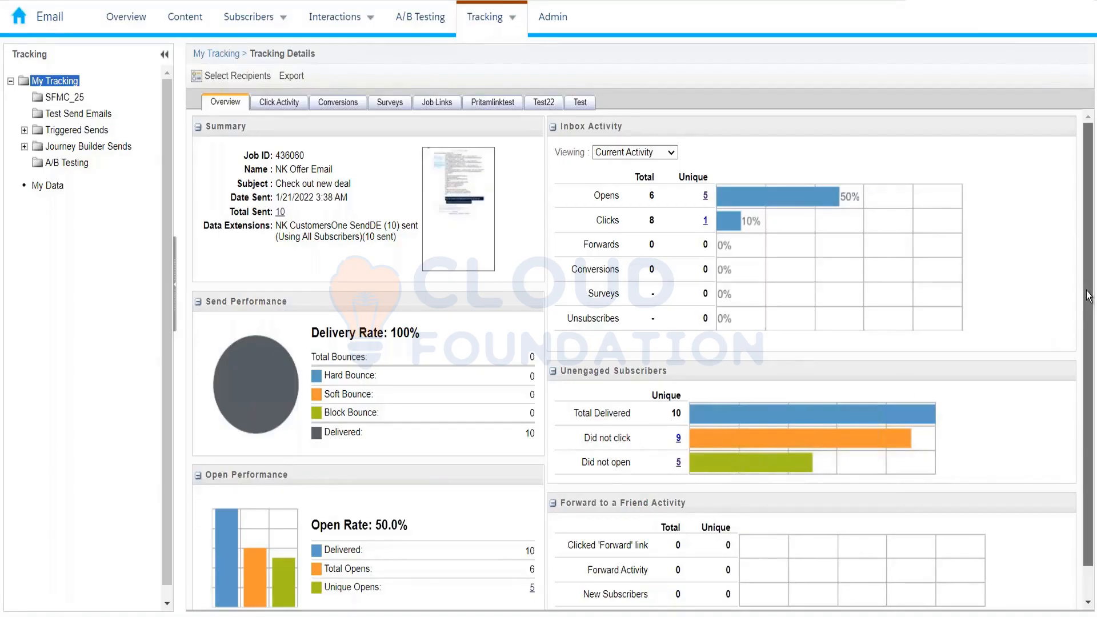
scroll(1088, 310, "down", 1)
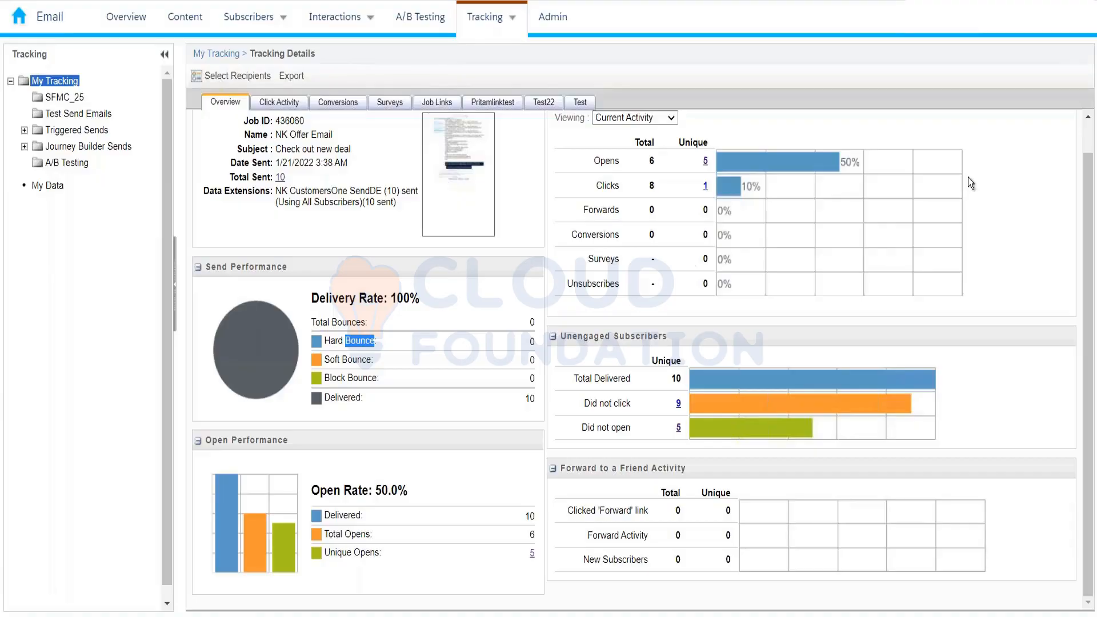
left_click_drag(1090, 174, 1090, 165)
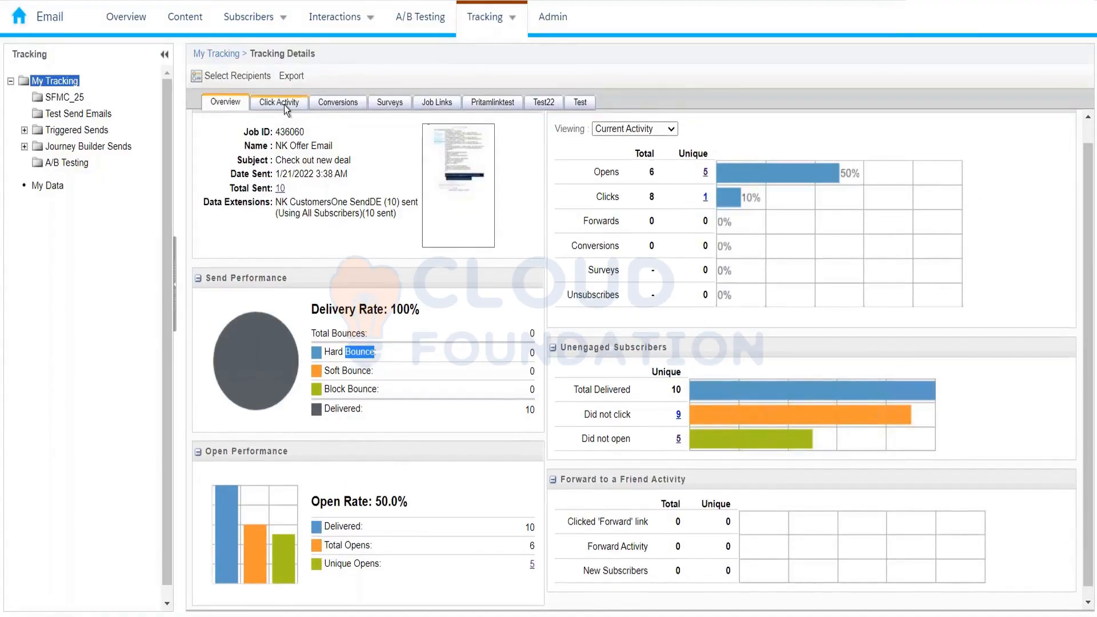
- Review the NK Offer Email Click Activity overlay and its unmatched-URLs table with per-link click rates
left_click(285, 105)
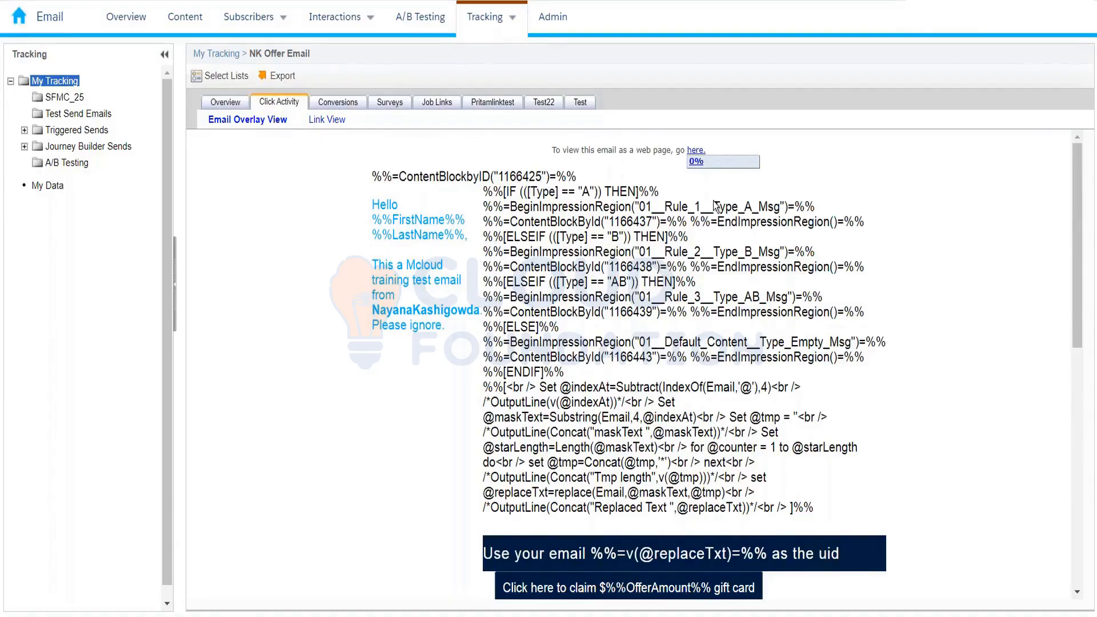
left_click_drag(1077, 167, 1069, 420)
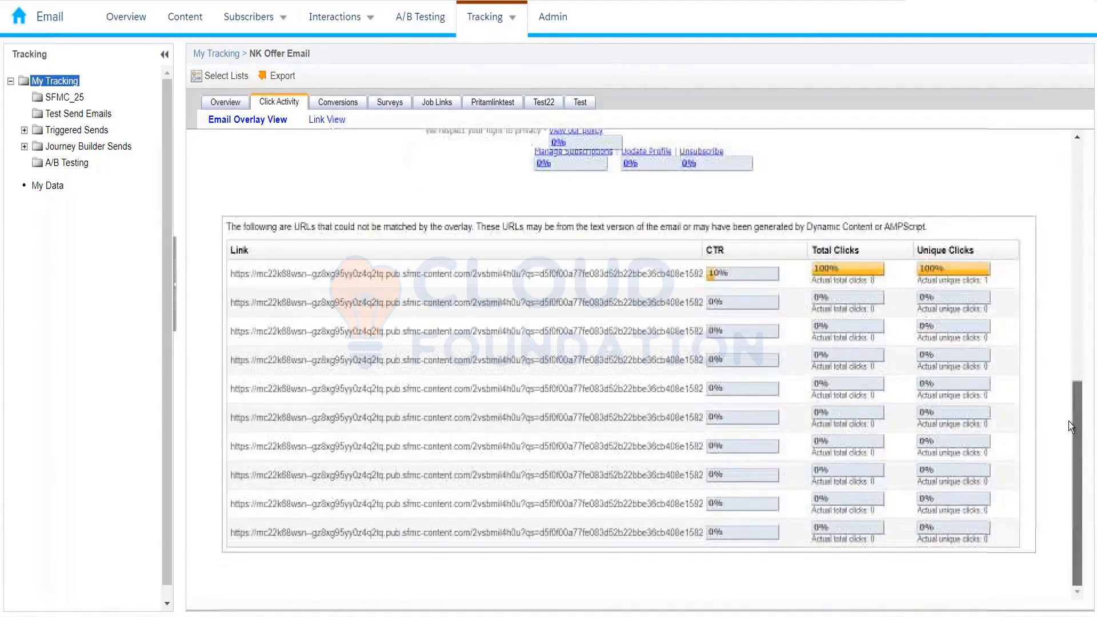
left_click_drag(1094, 350, 1096, 145)
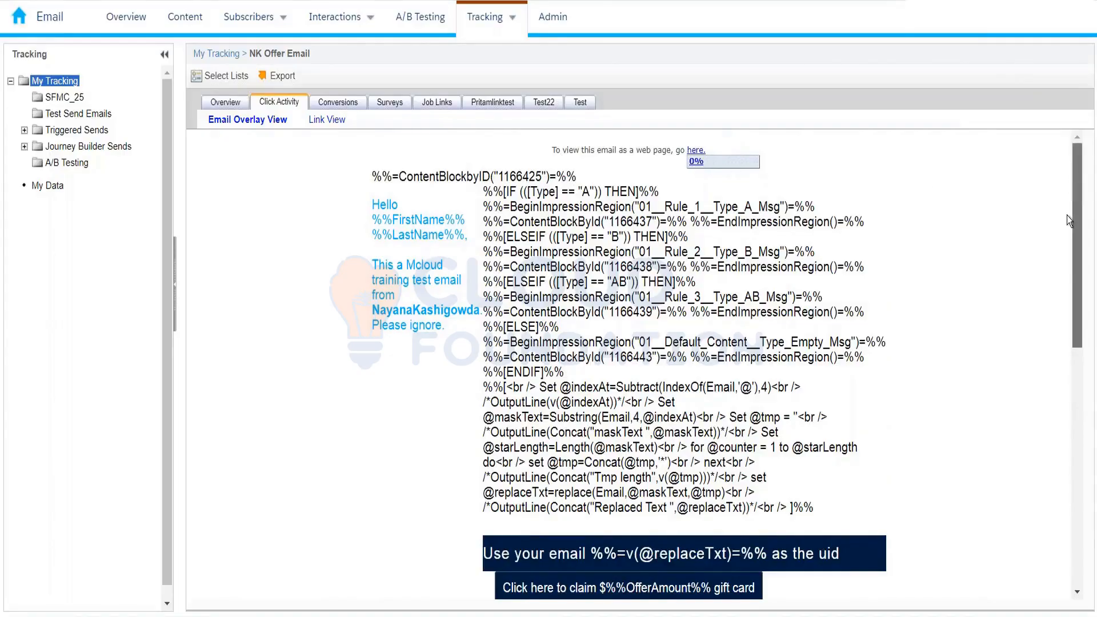
scroll(1066, 224, "down", 1)
scroll(1064, 235, "down", 1)
scroll(1061, 237, "down", 5)
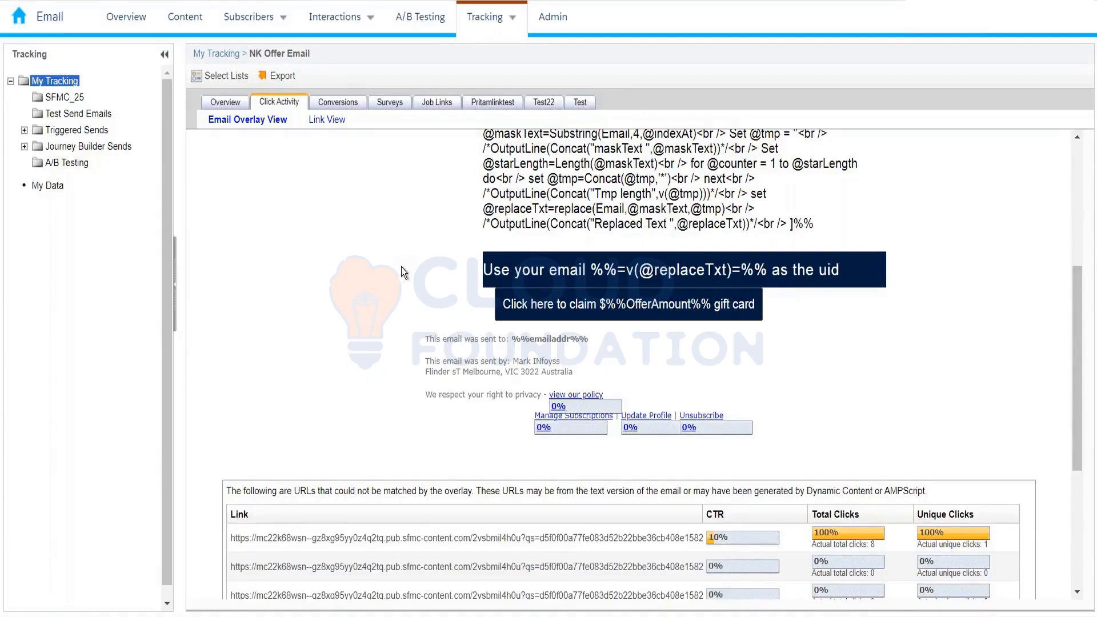
scroll(931, 358, "up", 2)
scroll(930, 358, "down", 6)
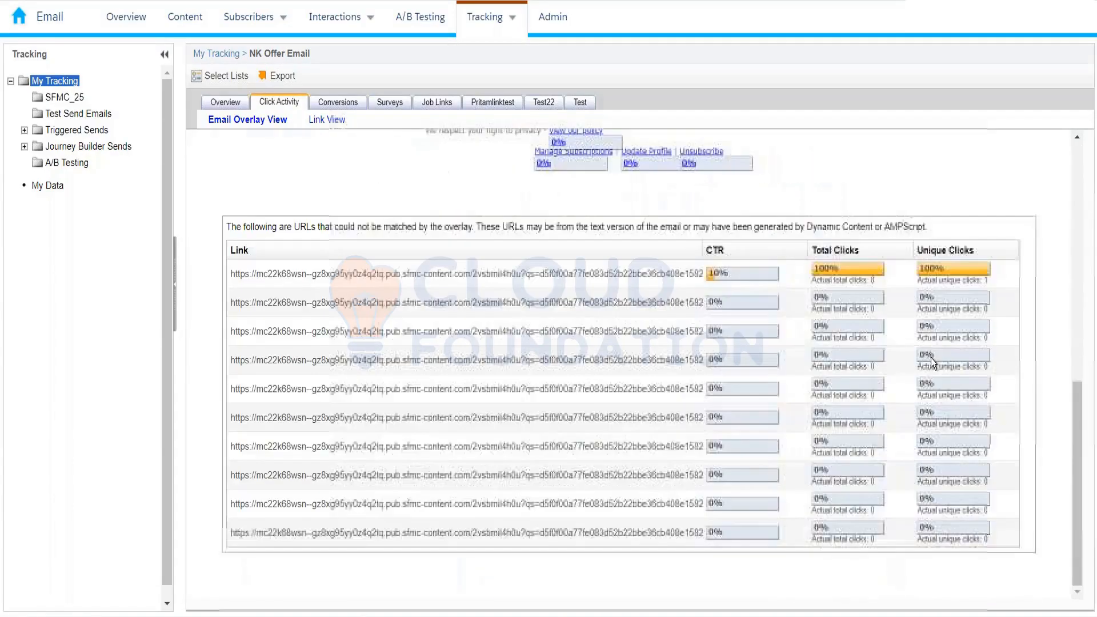
scroll(930, 360, "up", 10)
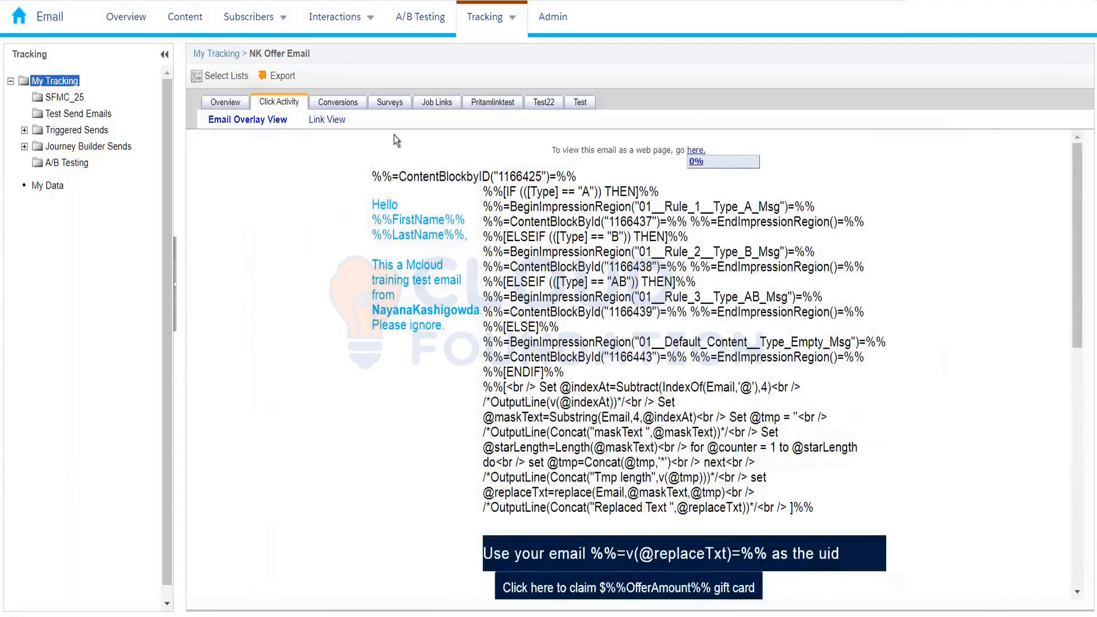
- Show the NK Offer Email Conversions tab, which reports no conversion data
left_click(343, 102)
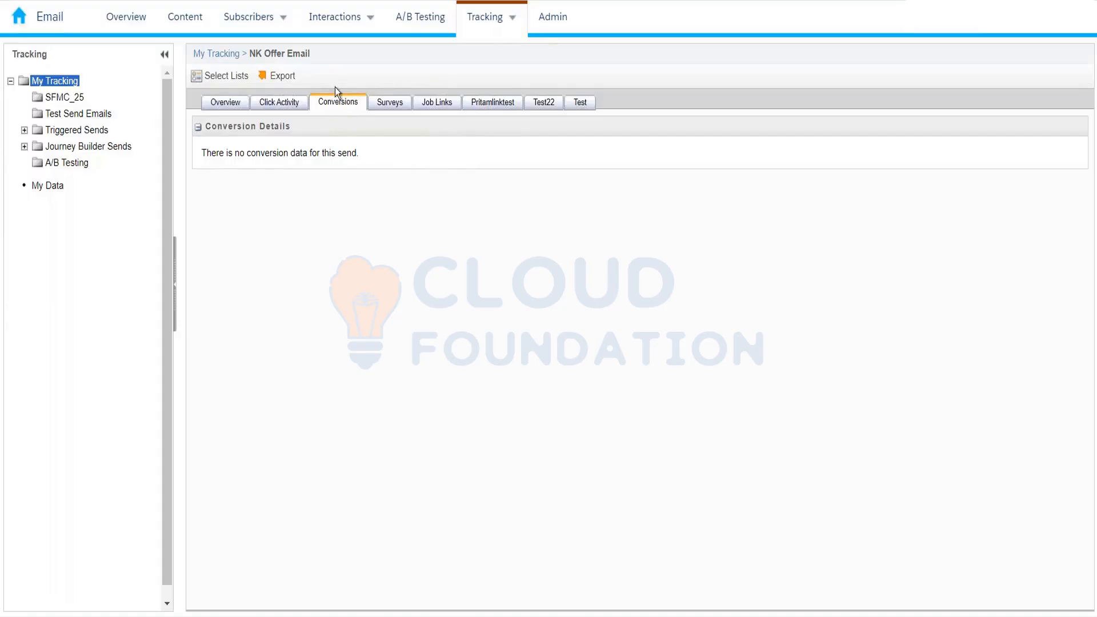
- Check the Surveys tab, then list the Job Links showing URL ID 1044676 and its redirect URL
left_click(391, 105)
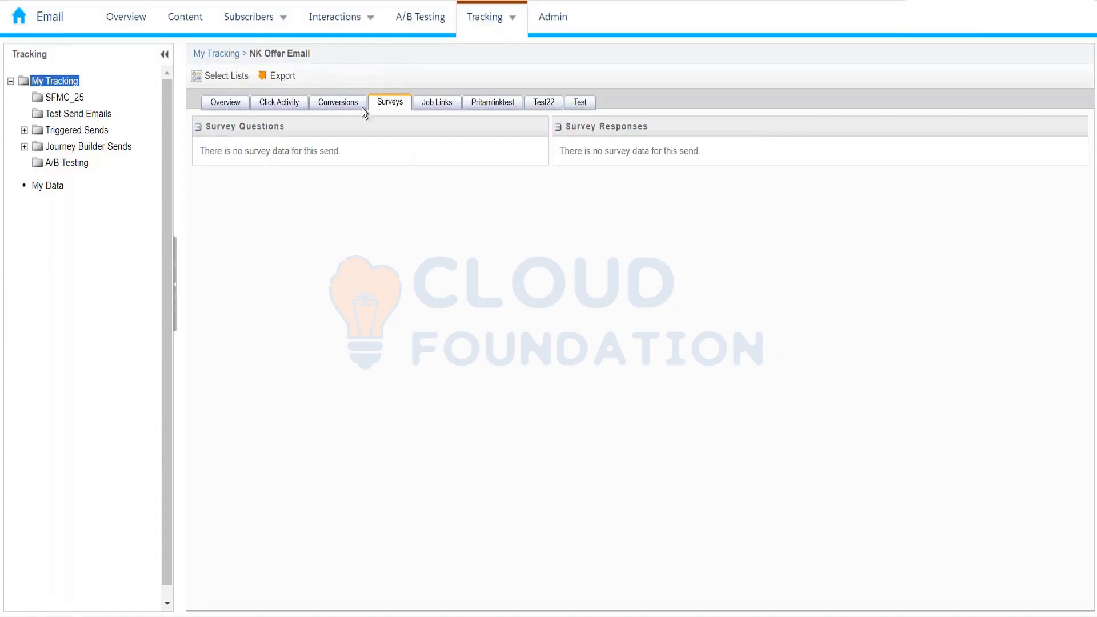
left_click(442, 101)
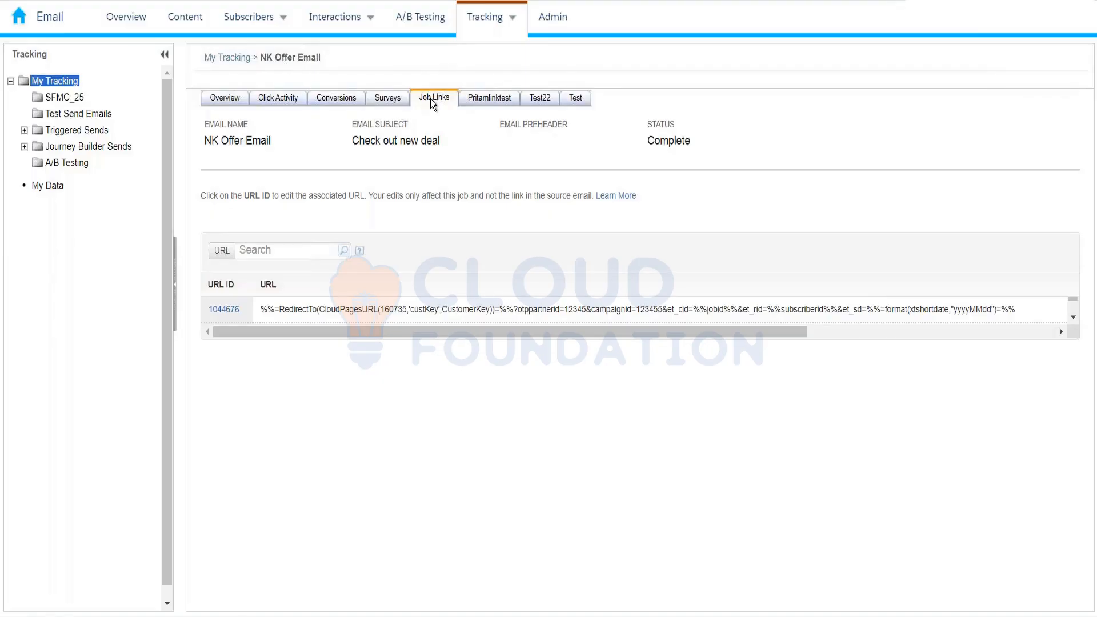
- Open link 1044676's URL for editing, then switch to the empty Pritamlinktest view
left_click(232, 309)
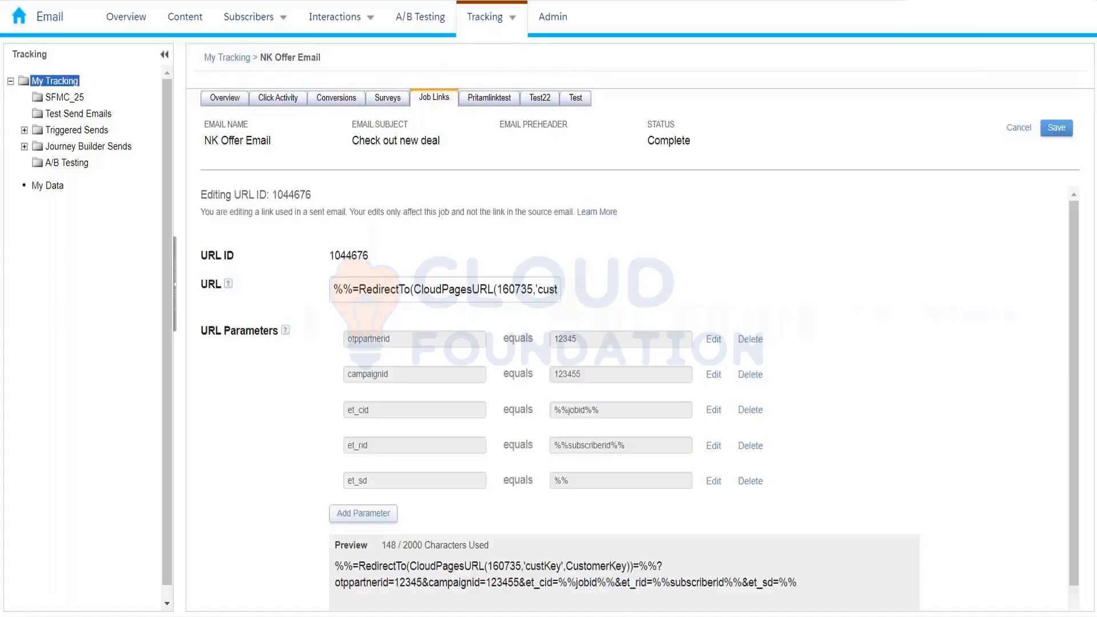
left_click(362, 282)
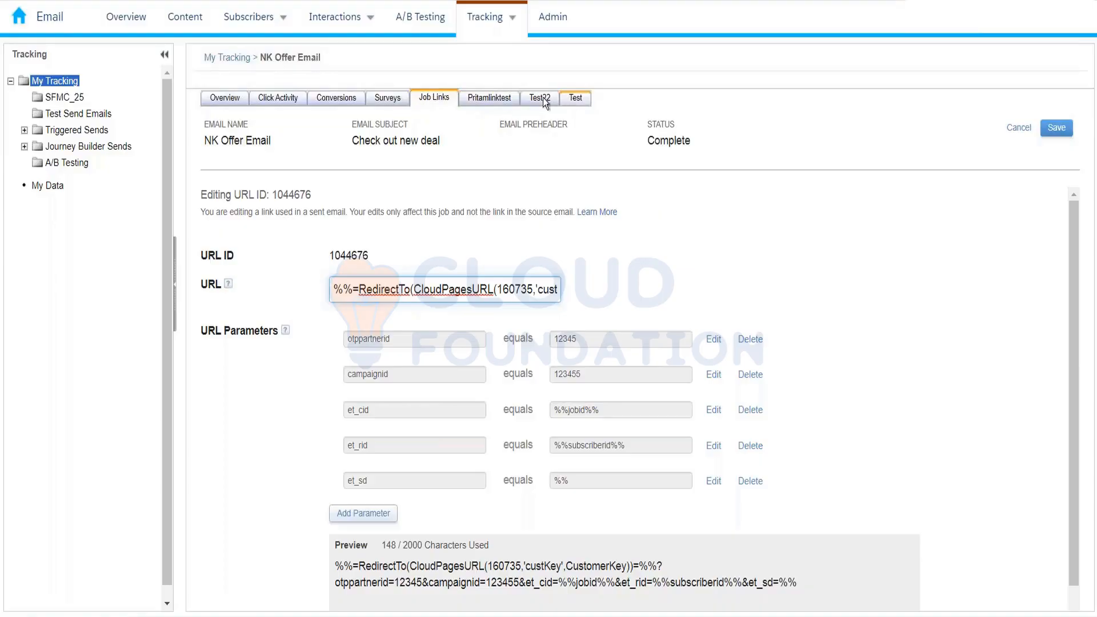
left_click(486, 100)
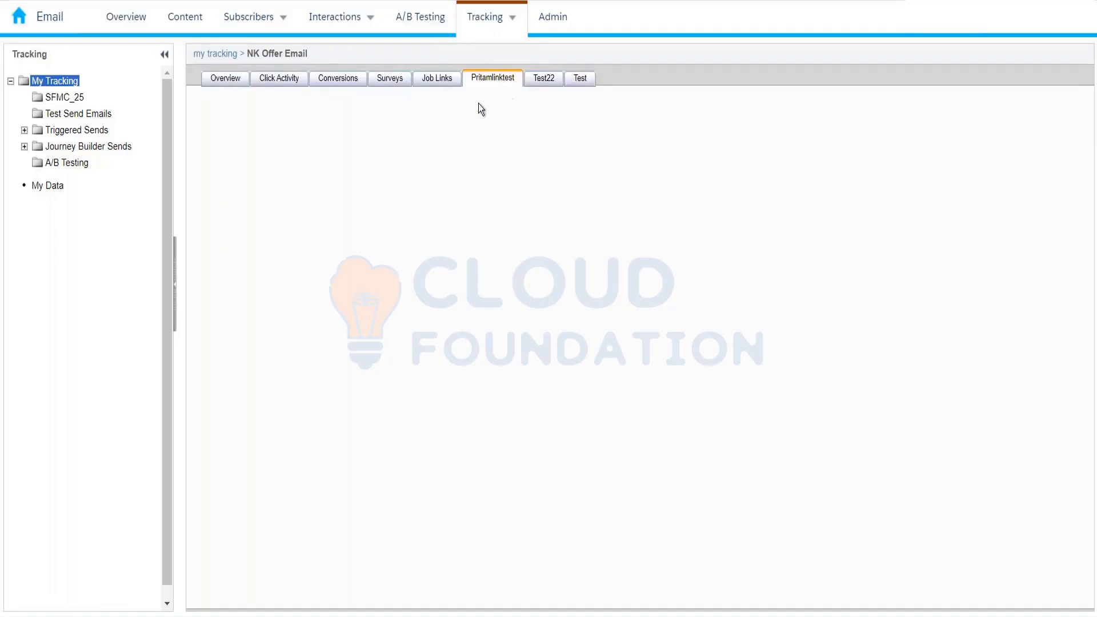
- Return to the Job Links list for URL ID 1044676 and open the Tracking navigation dropdown
left_click(442, 83)
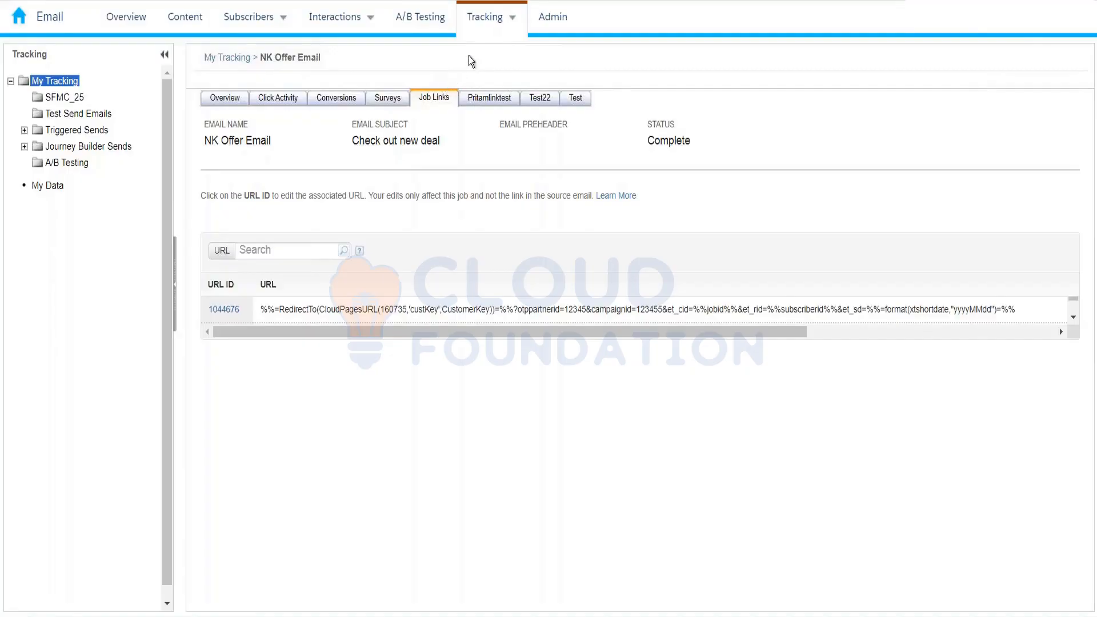
mouse_move(489, 33)
left_click(493, 19)
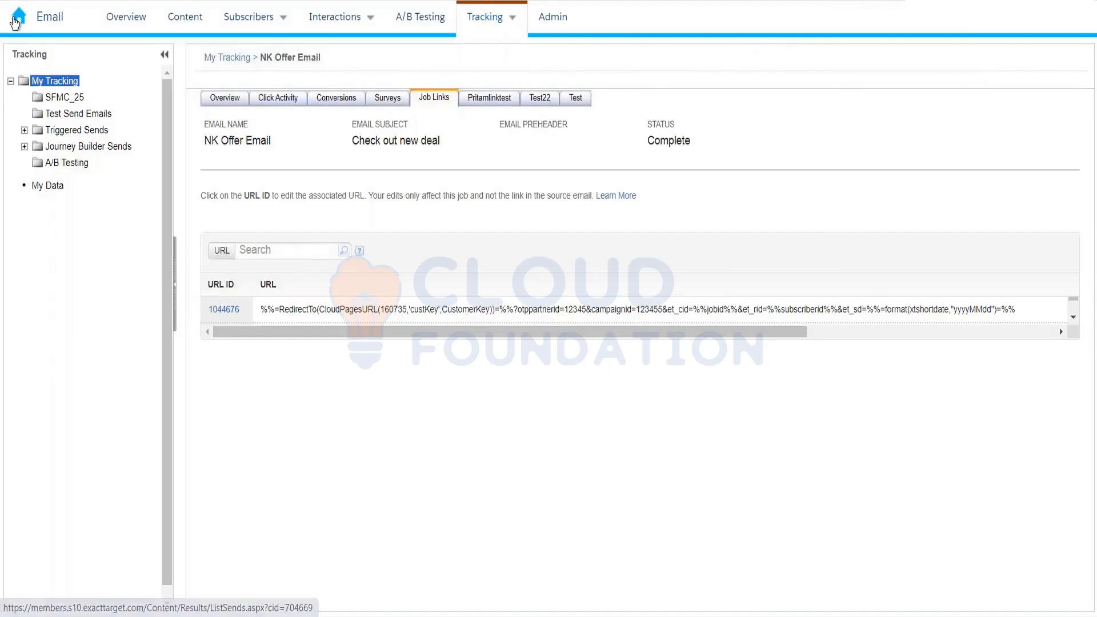
- Look over the studio switcher, then go to the Admin area's Account Settings
mouse_move(17, 21)
mouse_move(451, 129)
mouse_move(401, 103)
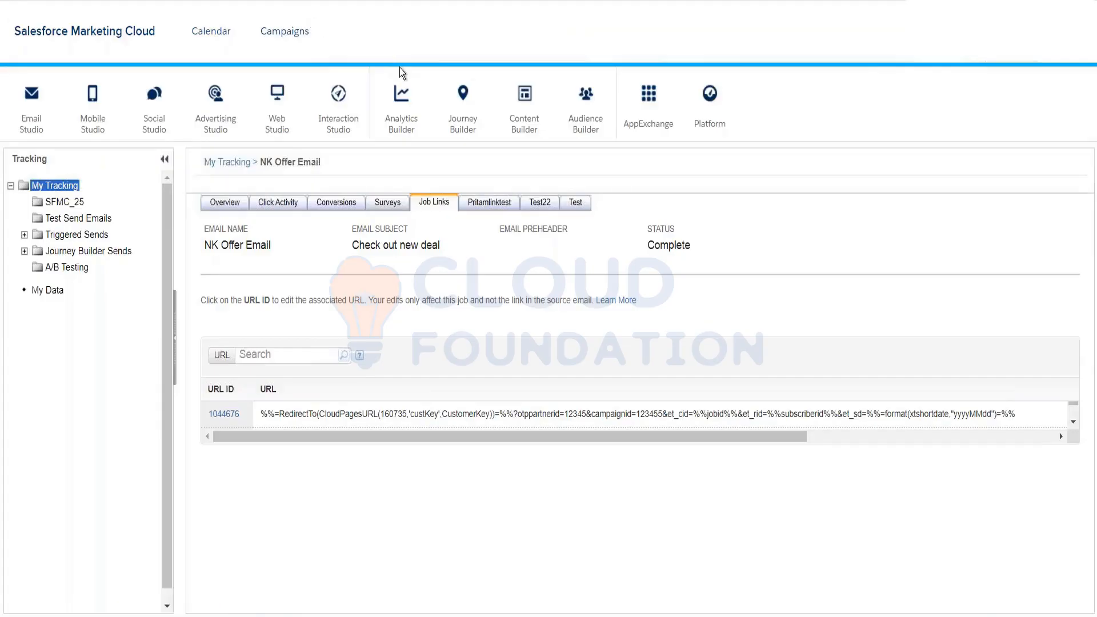
mouse_move(478, 117)
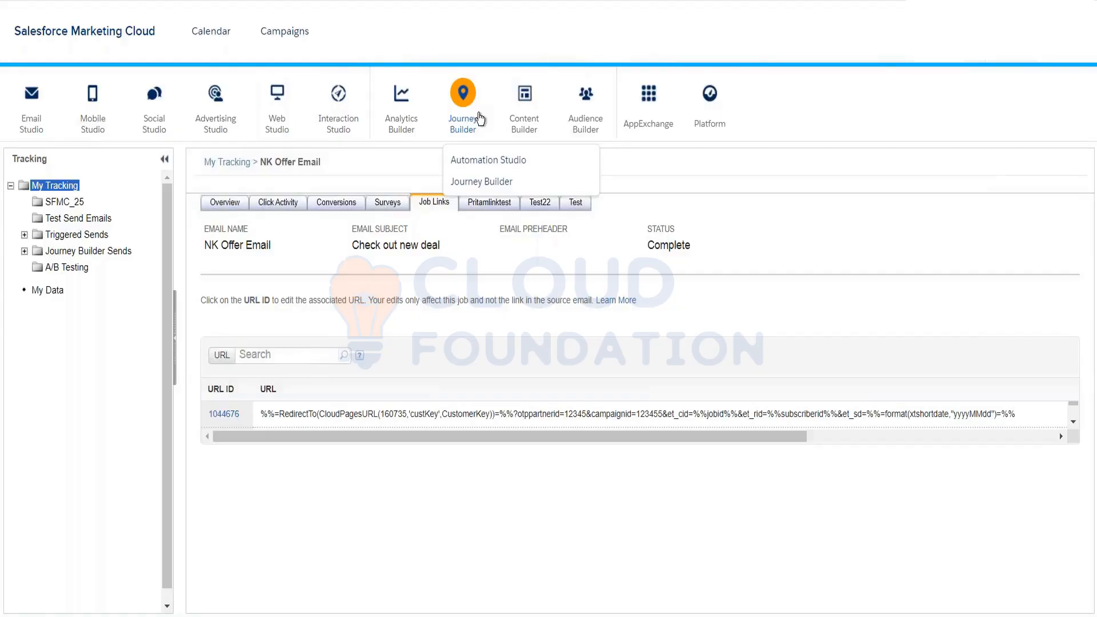
mouse_move(415, 120)
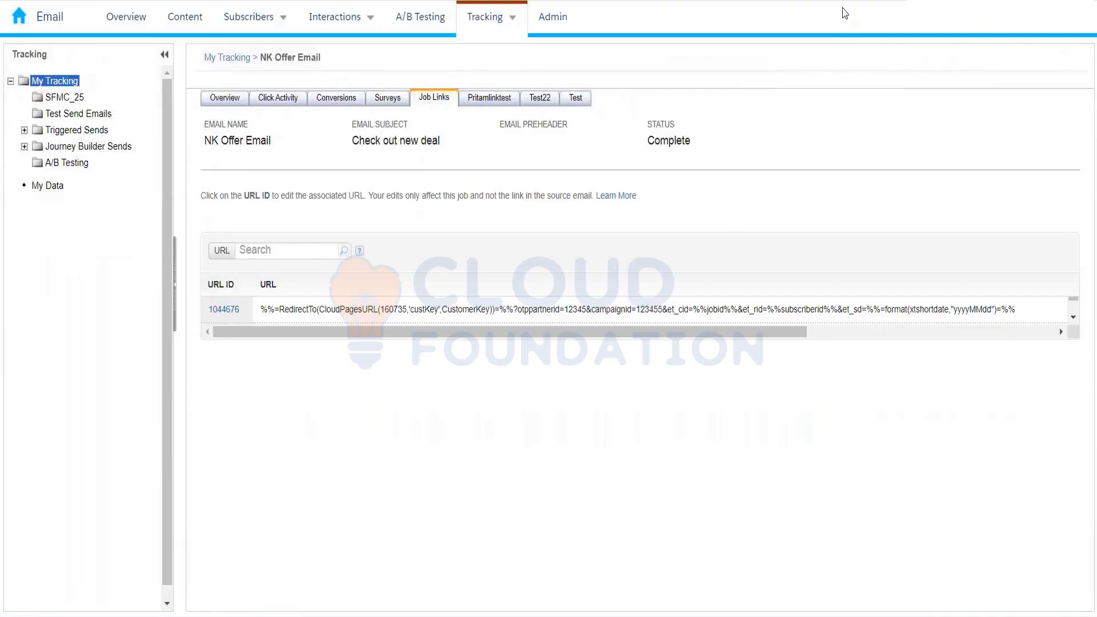
left_click(552, 17)
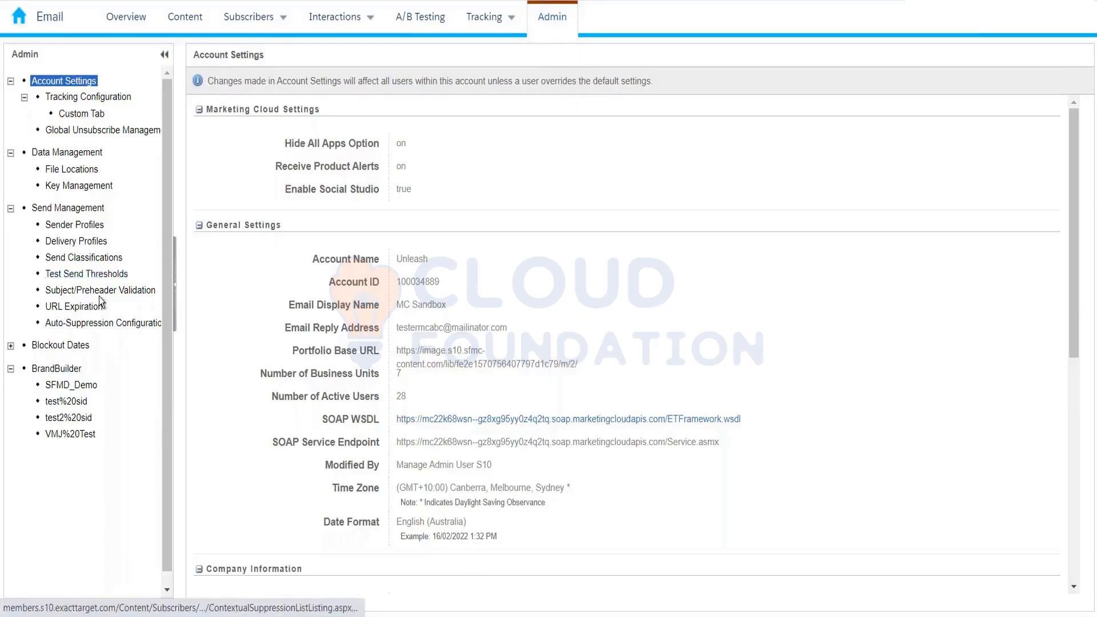
- Open Sender Profiles under Send Management in the Admin tree
left_click(67, 226)
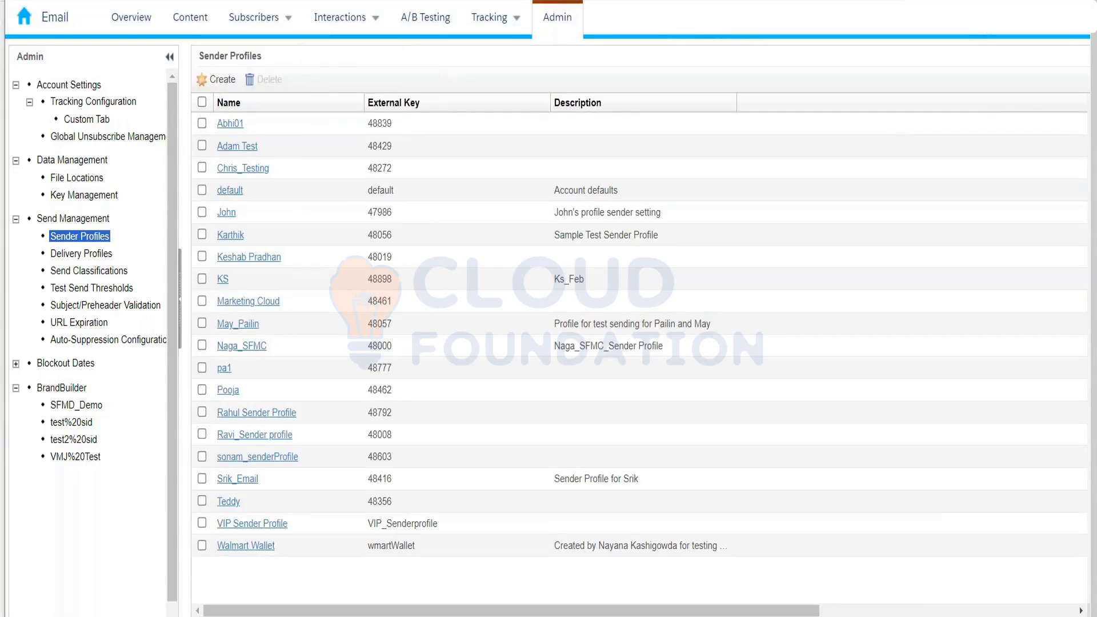
- Open a new browser tab showing the Google start page
left_click(368, 0)
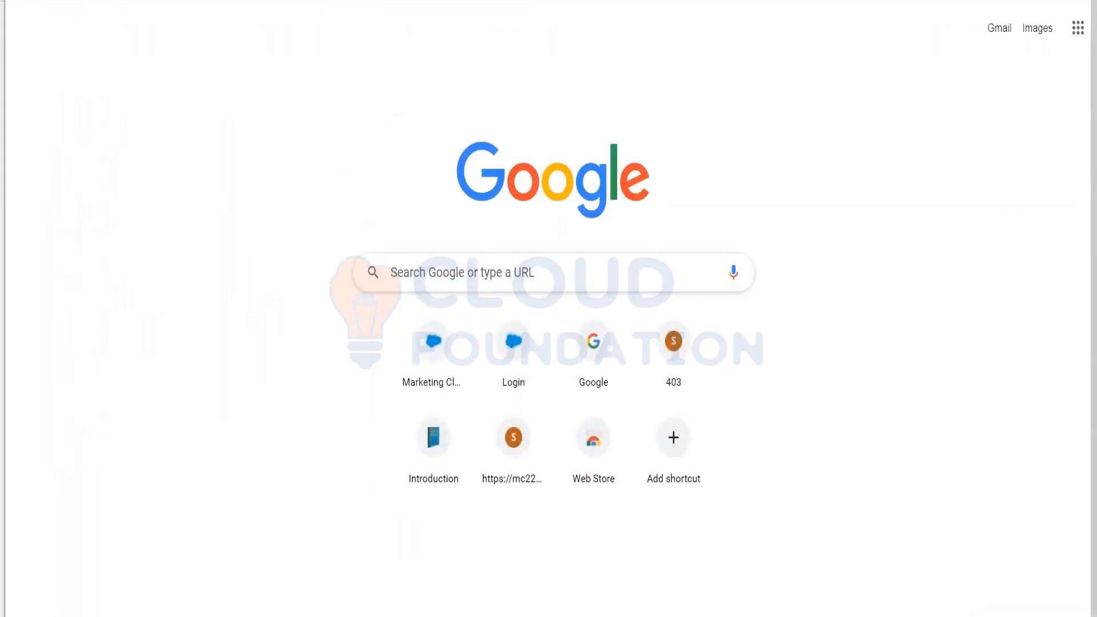
- Search Google Images for 'from name in email' and preview the Gmail email marketing result
type("from name in")
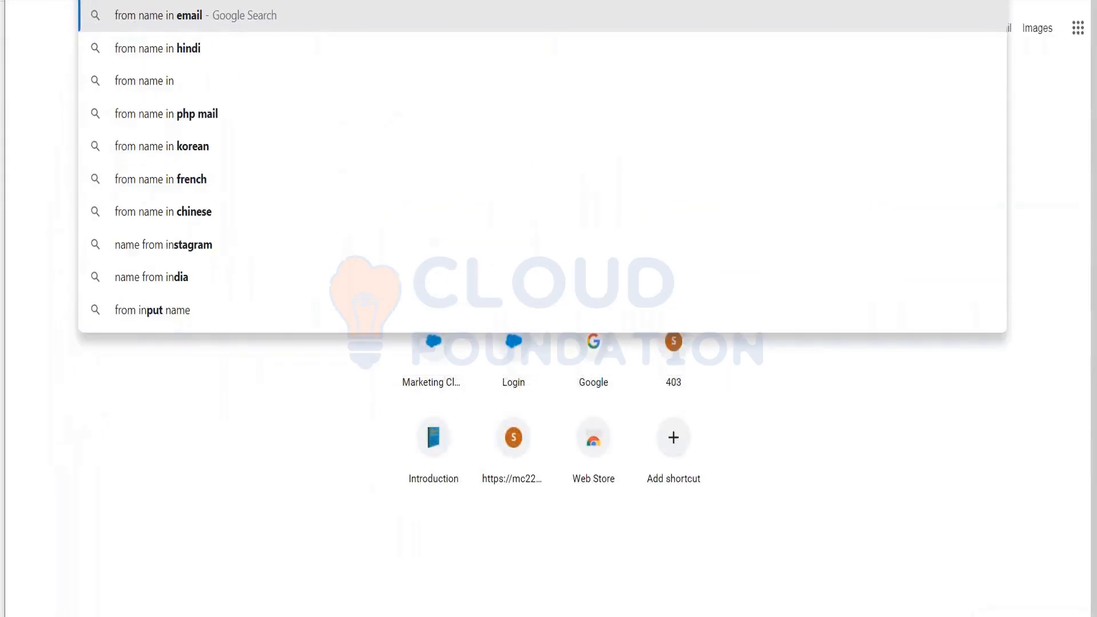
type(" email")
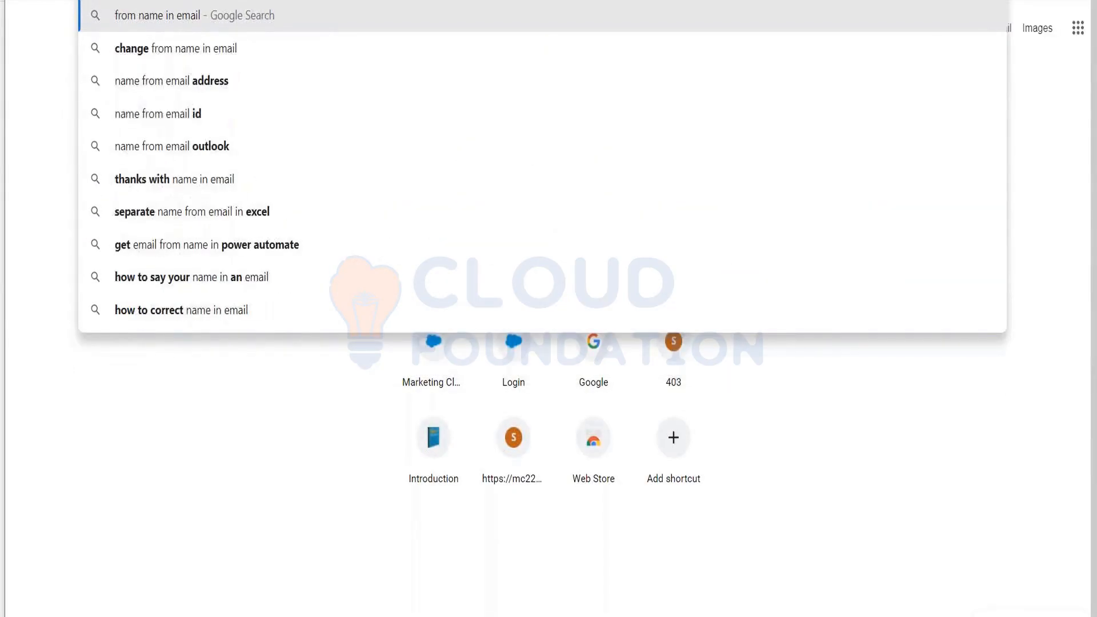
key("Return")
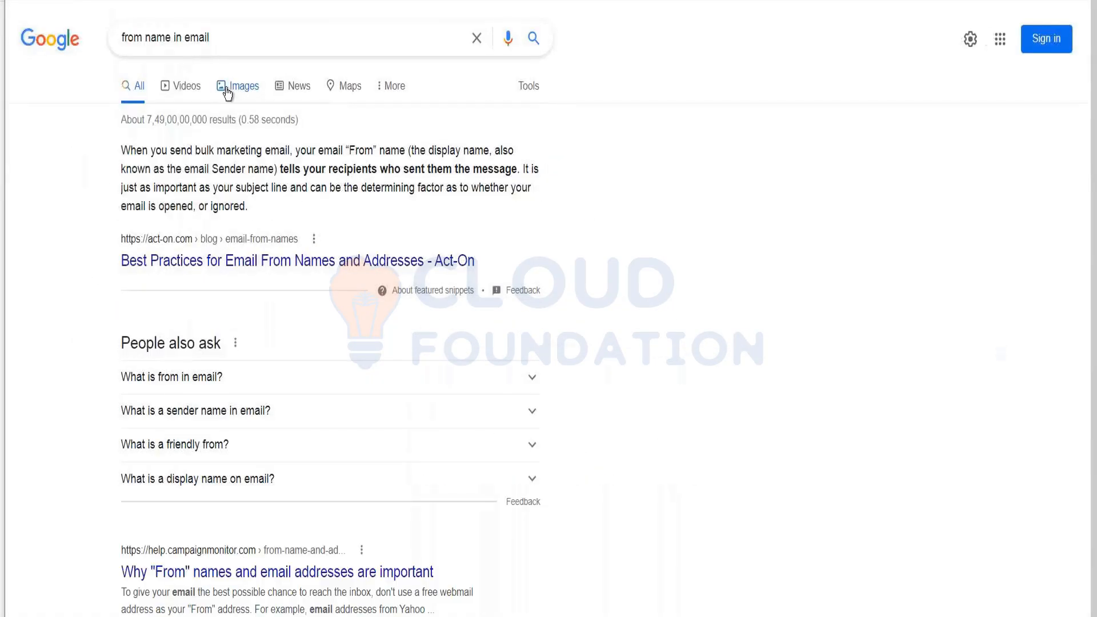
left_click(224, 88)
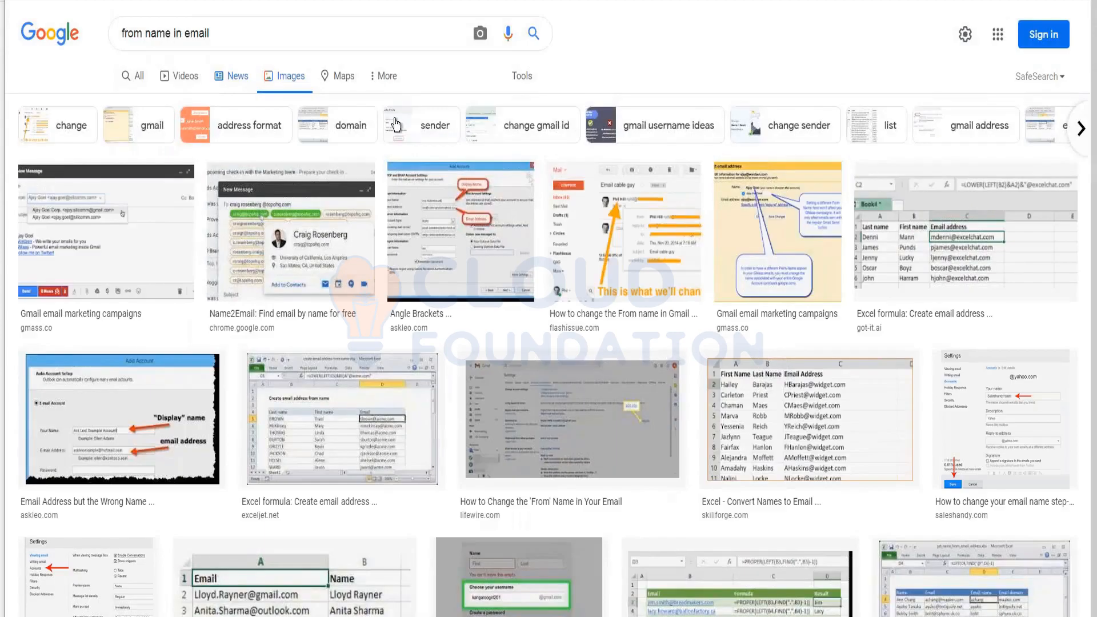
left_click(777, 231)
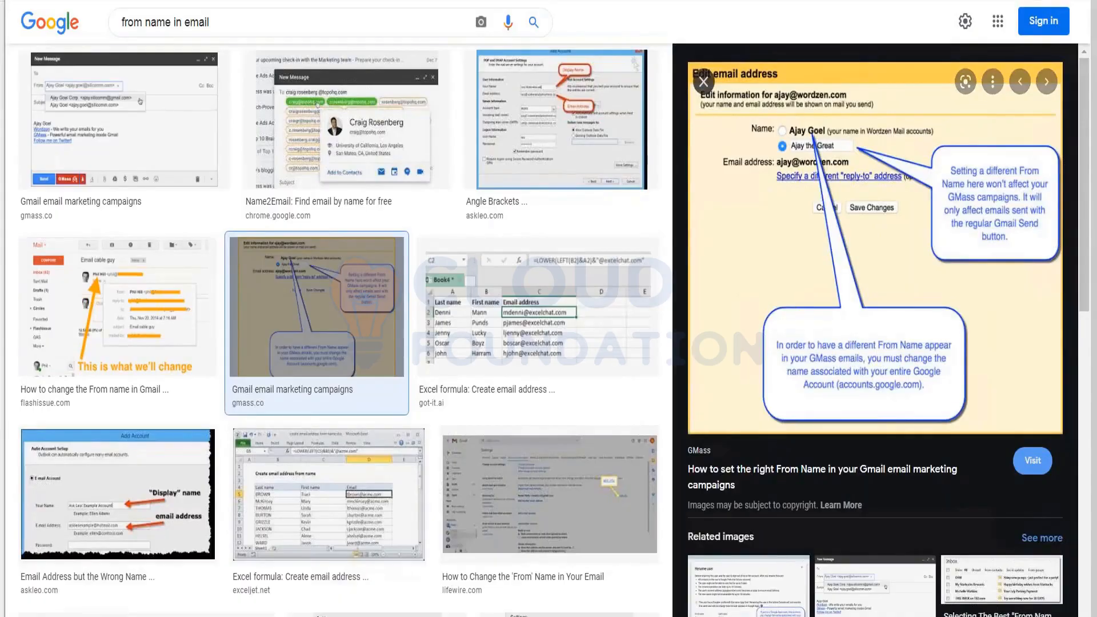
left_click(703, 82)
- Change the query to 'from name in inbox' and preview the first image result
left_click(284, 23)
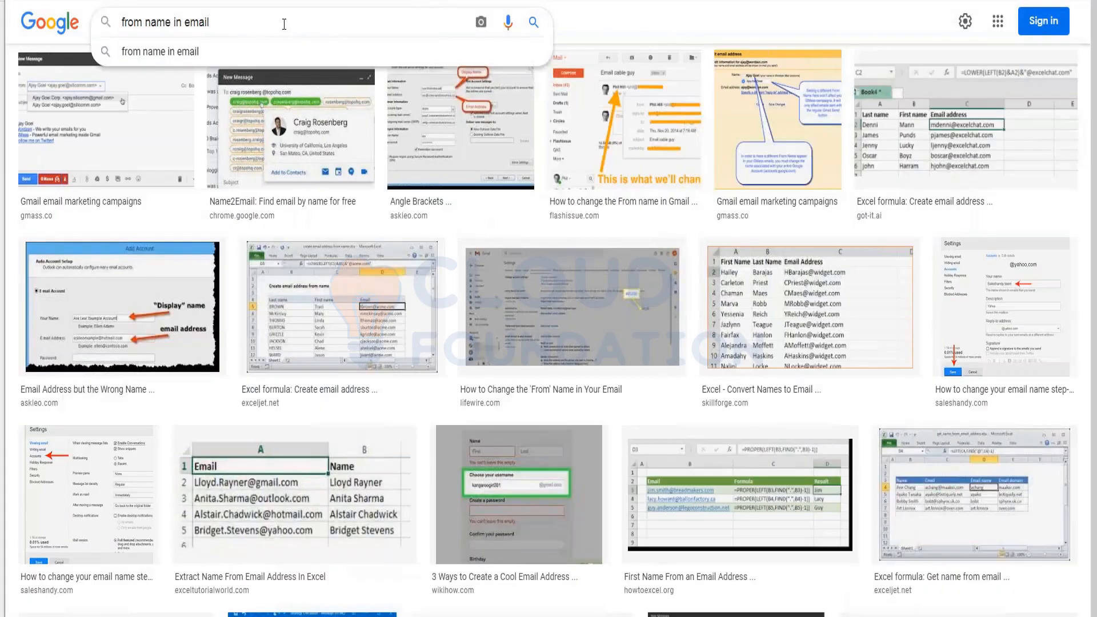
double_click(284, 23)
type("inbox")
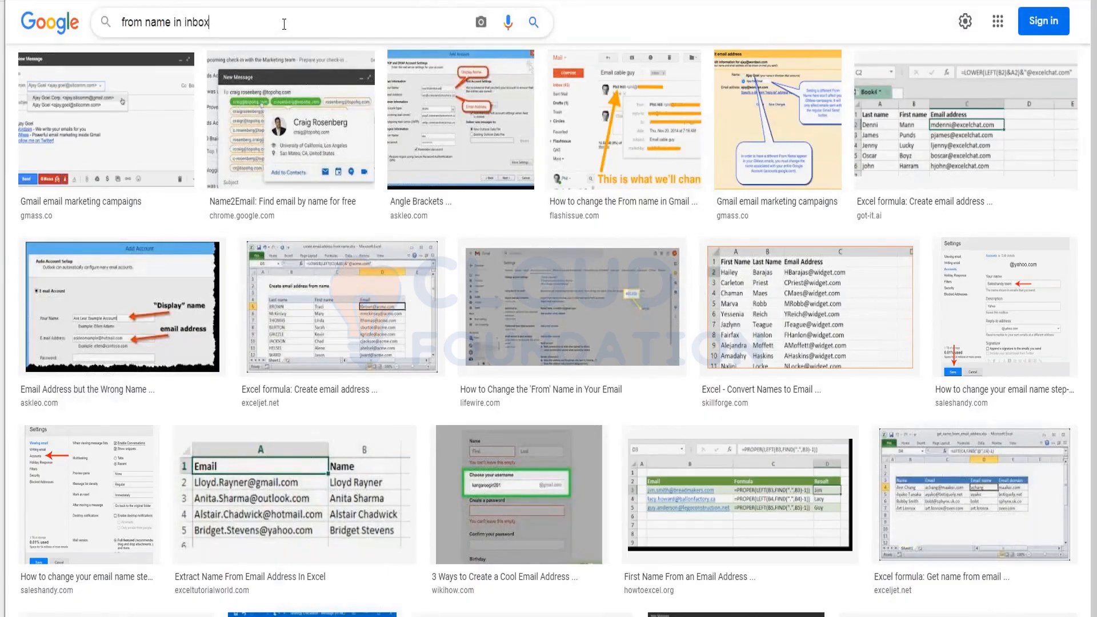
key("Return")
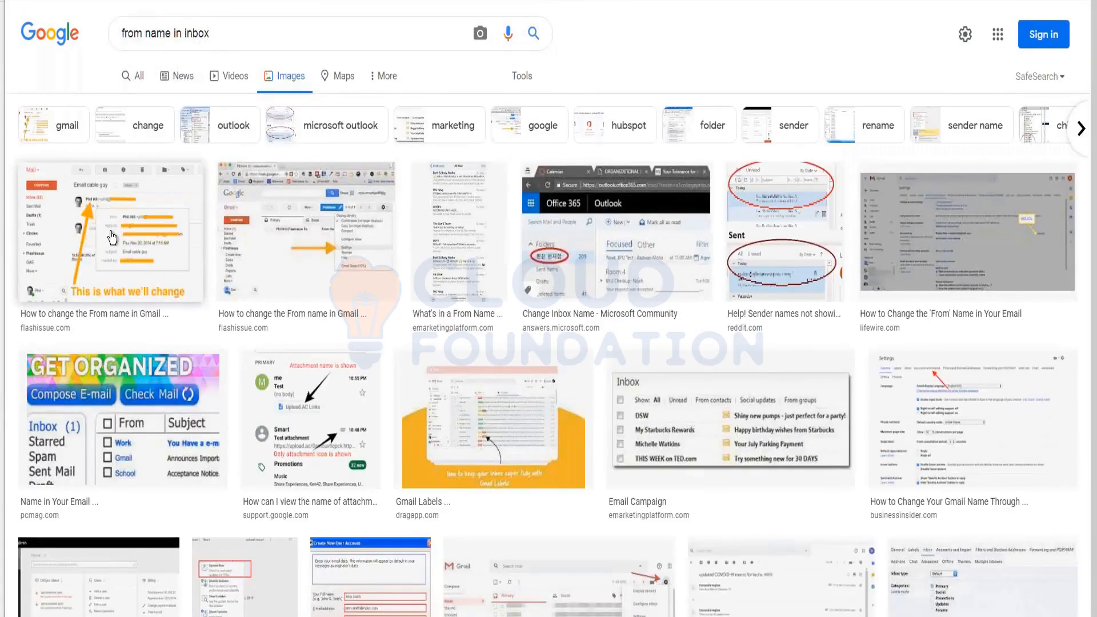
left_click(112, 238)
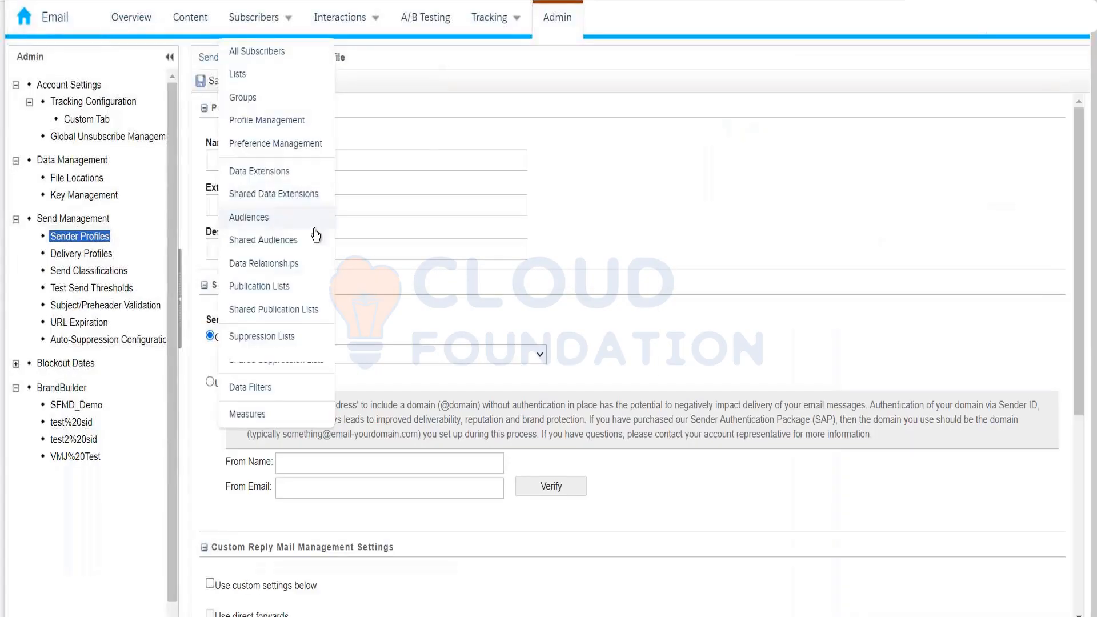
- Name the sender profile 'Product 1' and choose to use the specified sender information
left_click(412, 157)
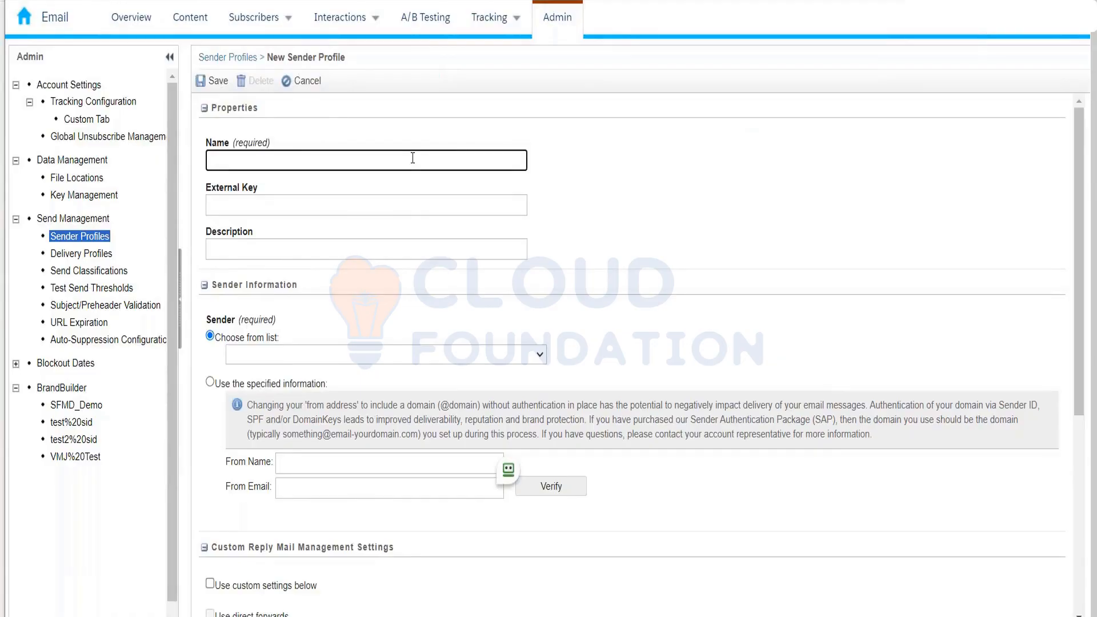
type("x")
key("BackSpace")
type("Product 1")
left_click(210, 382)
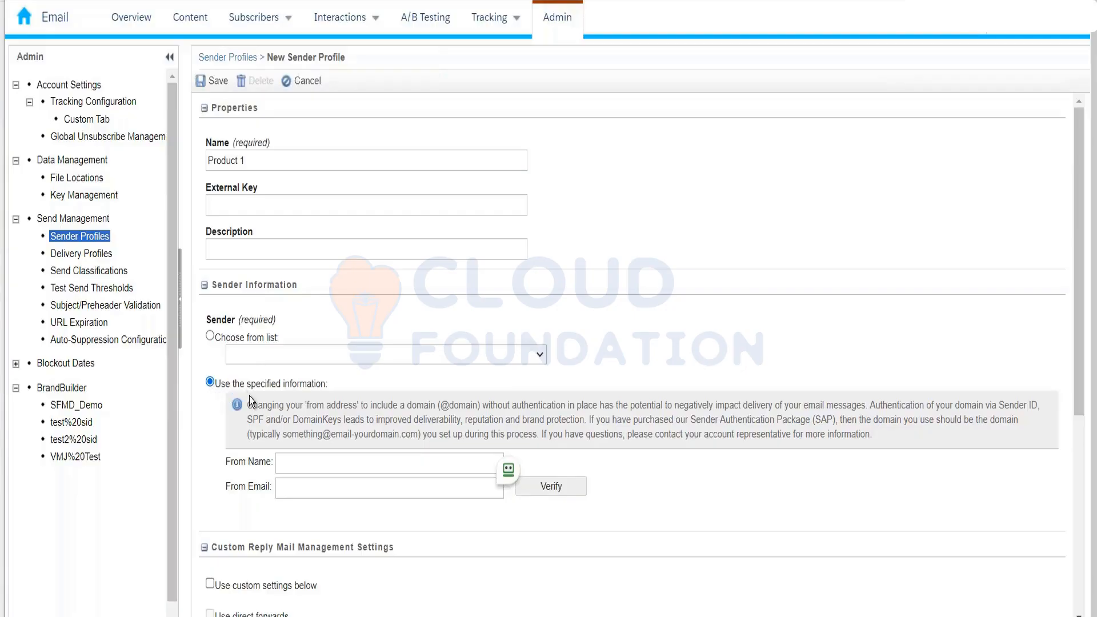
- Set the From Name to 'Amazon DE'
left_click(292, 462)
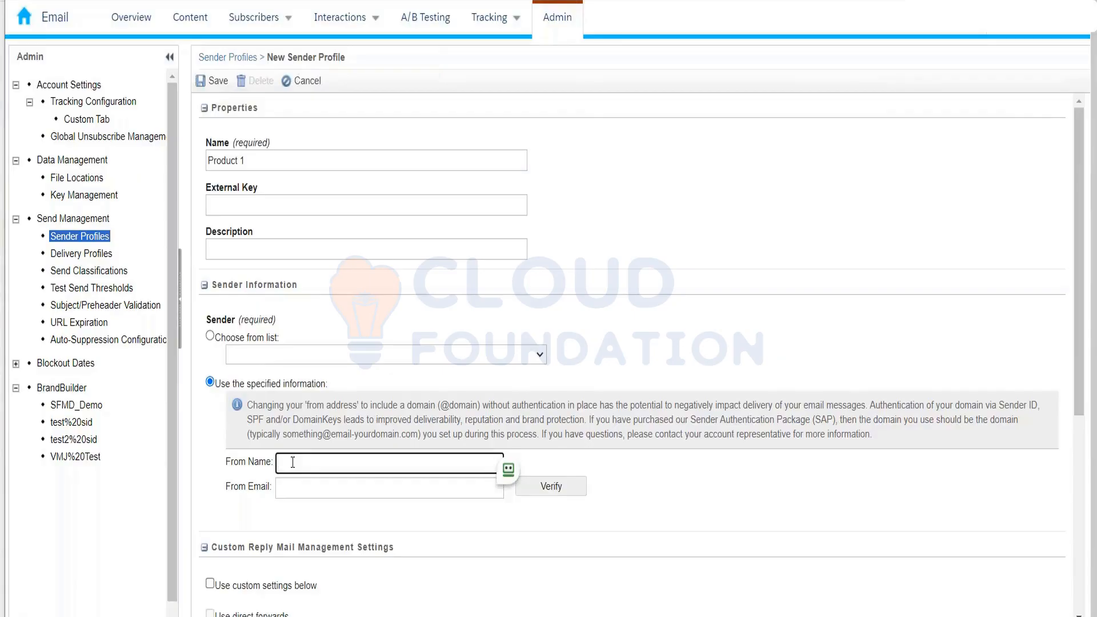
type("Amazon ")
type("IN")
key("shift+Left")
key("shift+Left")
type("DE")
- Enter the sender's e-mail address in the From Email field
left_click(307, 492)
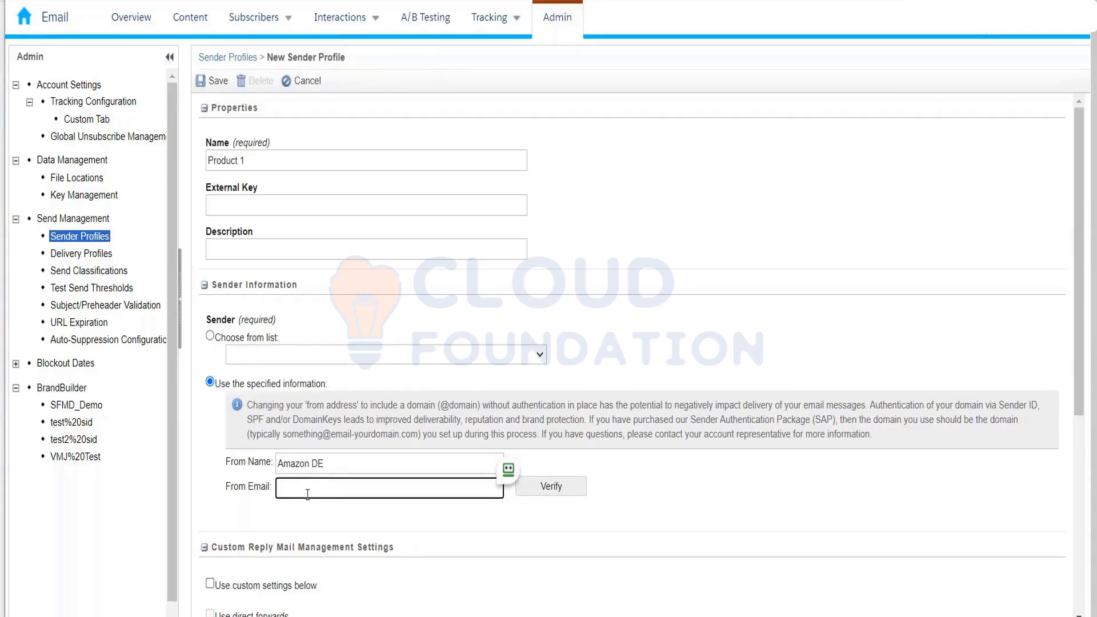
type(".de")
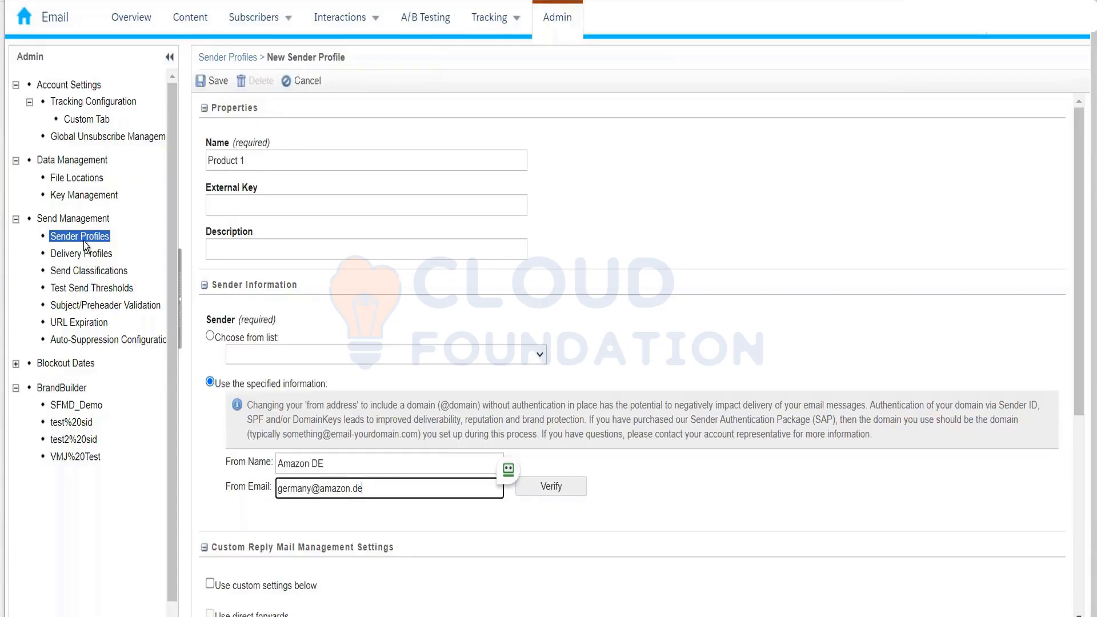
- Show the Test Send Thresholds settings: warning threshold 10, maximum 1000
left_click(110, 291)
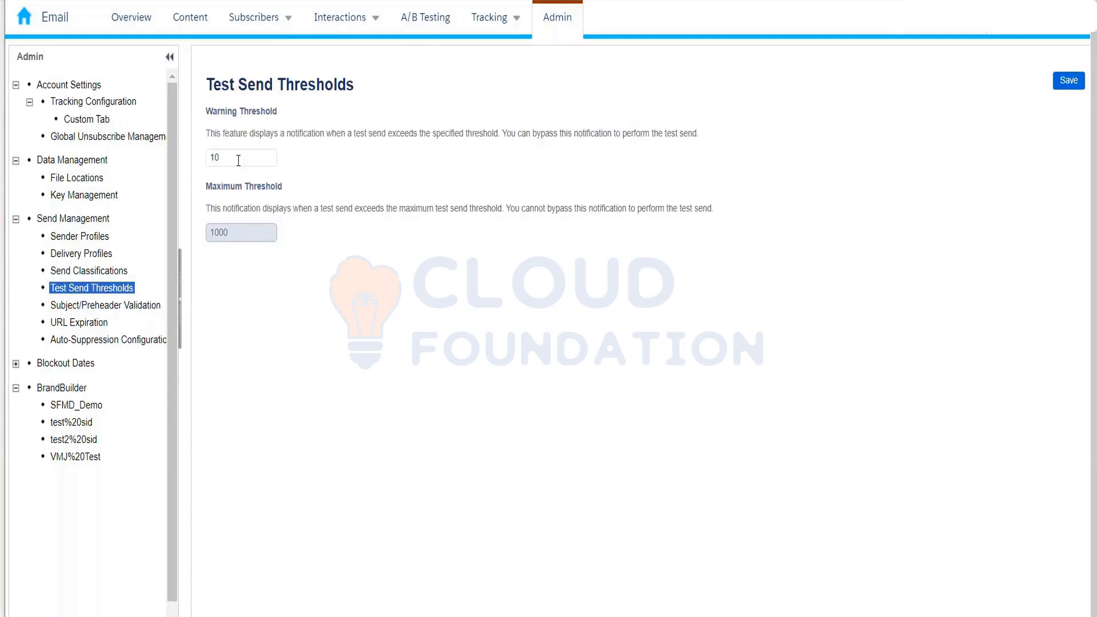
- Select the warning threshold value, then view URL Expiration: 60-day expiry to System Default URL
mouse_move(367, 17)
left_click(239, 158)
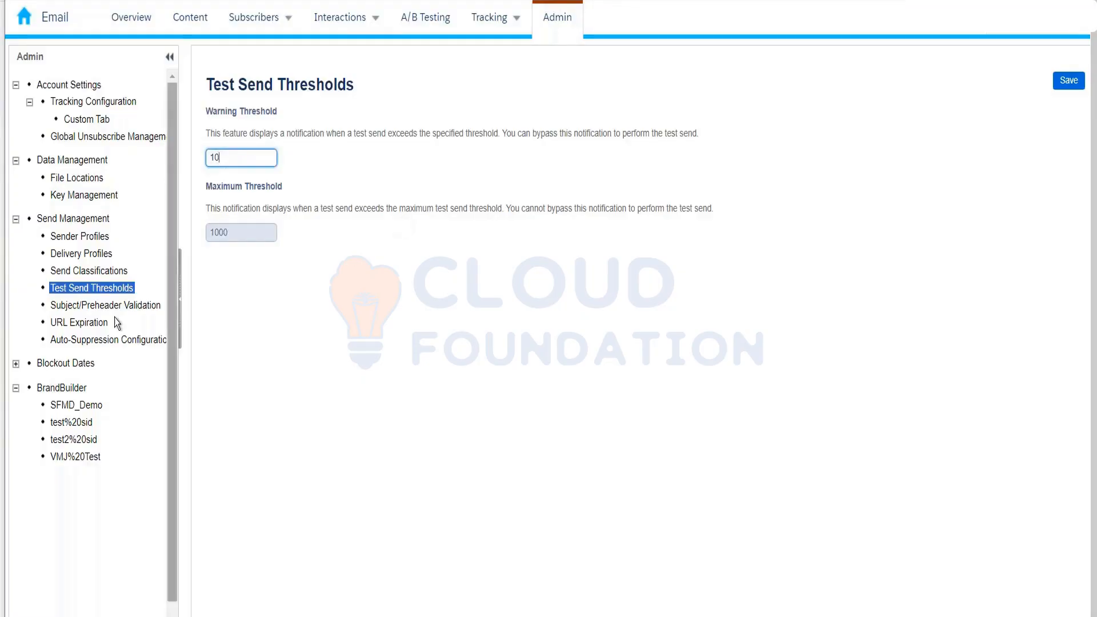
left_click(97, 320)
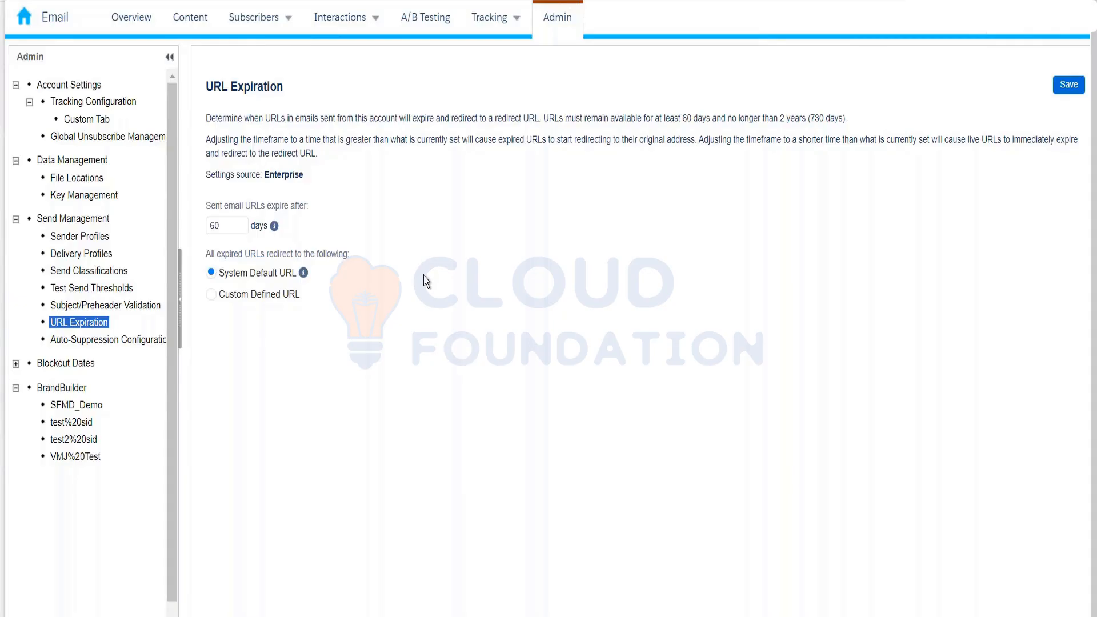
- Select the 60-day URL expiry value, leaving it unchanged
left_click(235, 227)
left_click_drag(220, 226, 203, 231)
left_click(285, 384)
- Switch the redirect to Custom Defined URL and back to System Default URL, then open Subject/Preheader Validation
left_click(217, 294)
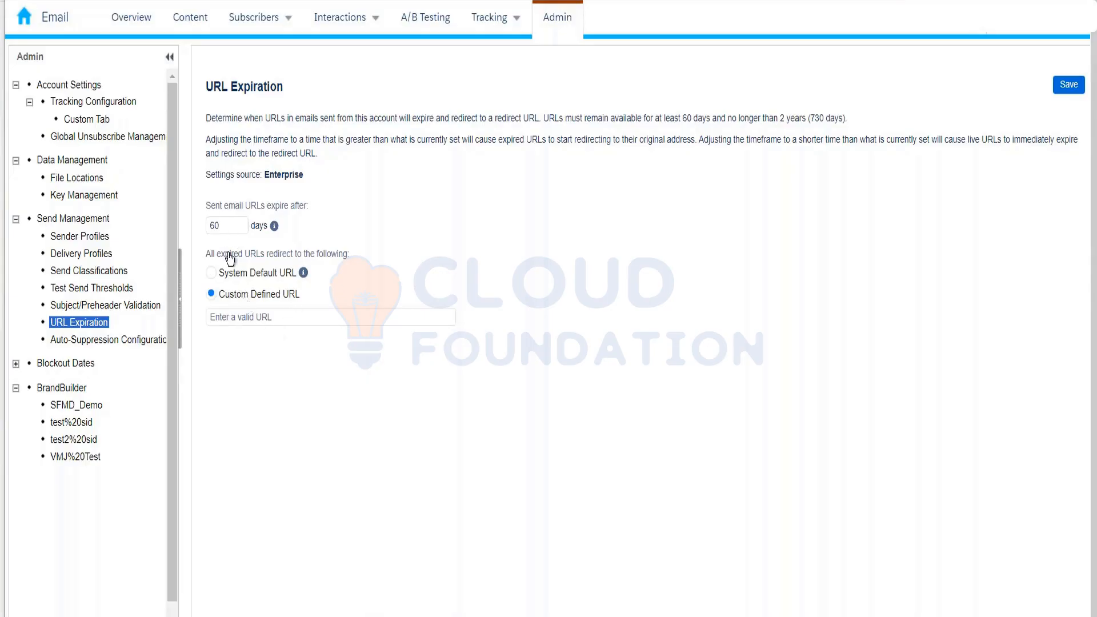
left_click(269, 320)
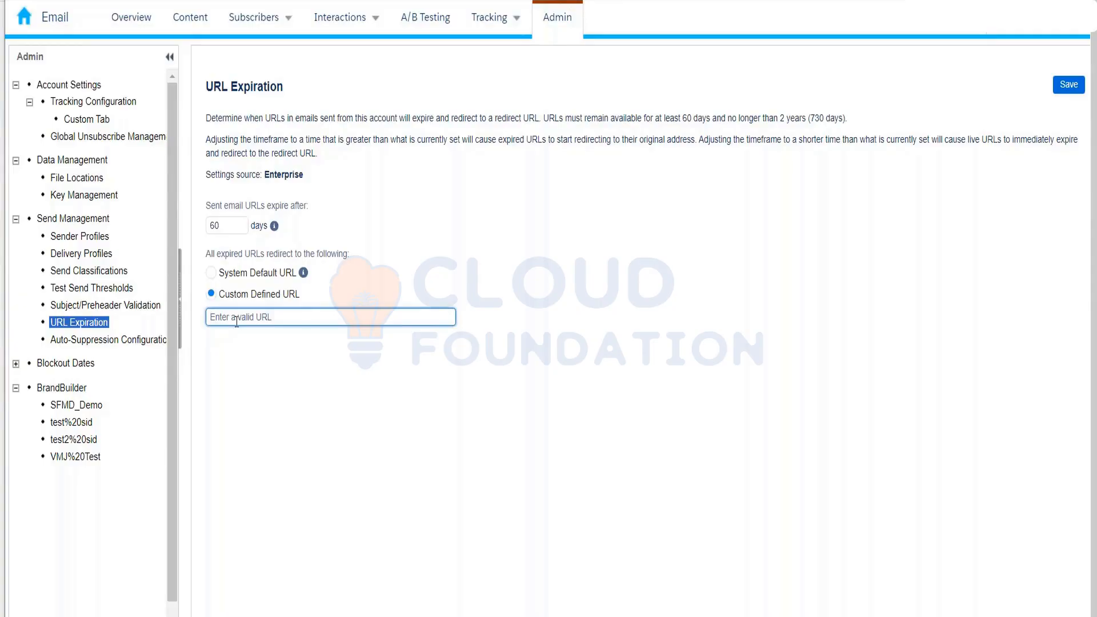
left_click(218, 278)
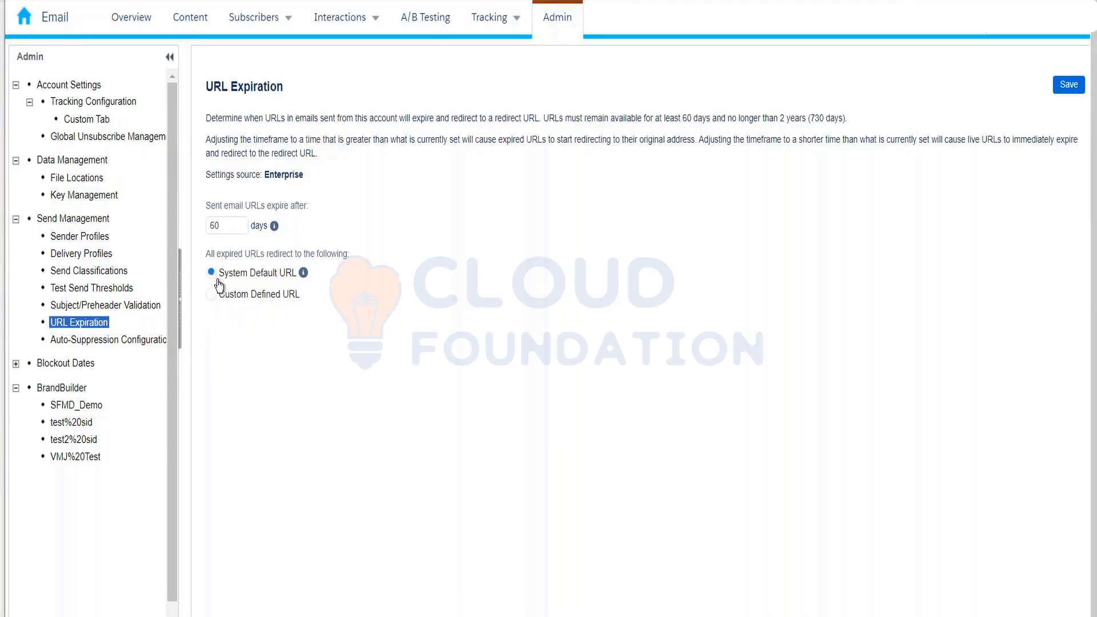
left_click(115, 305)
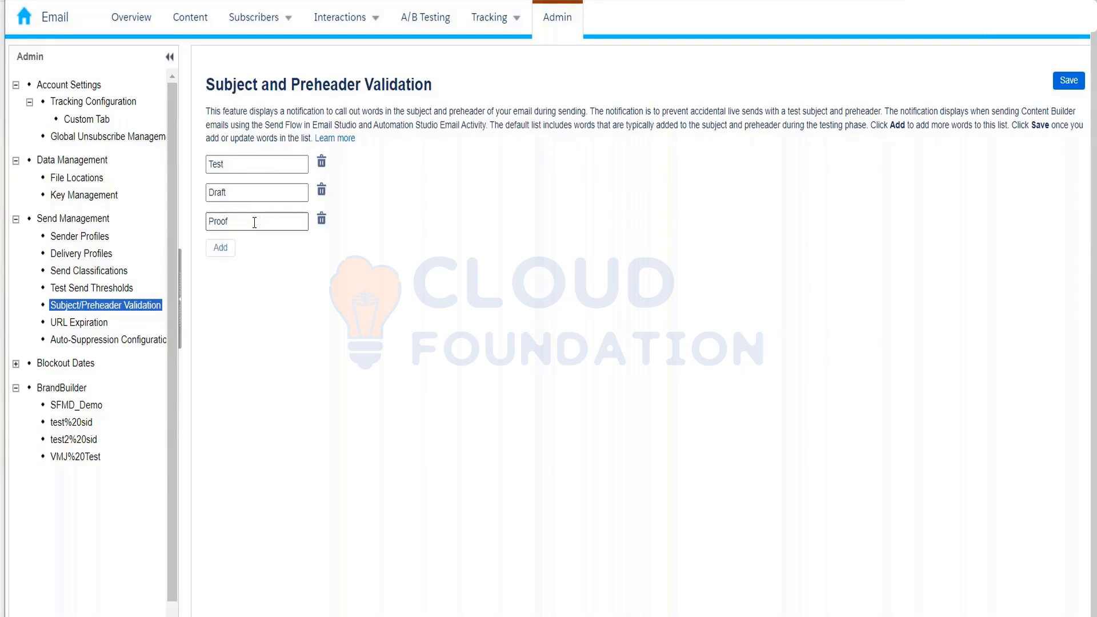
- Add validation words 'Hurry up', 'Limited offers' and 'only one item Item', then save the list
left_click(221, 247)
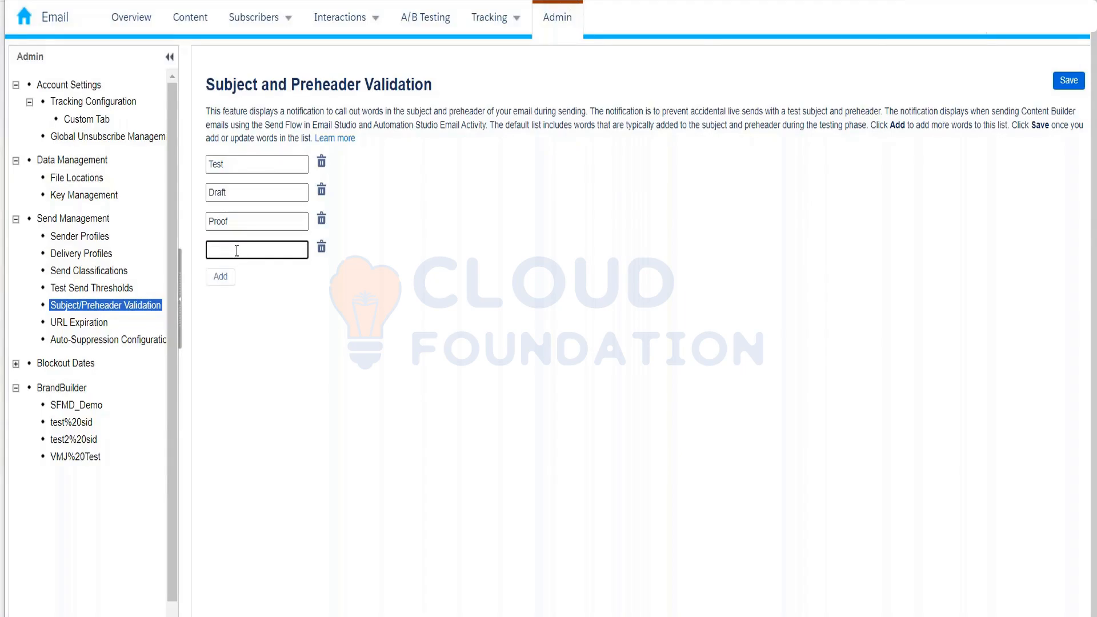
type("Hurry up")
left_click(228, 279)
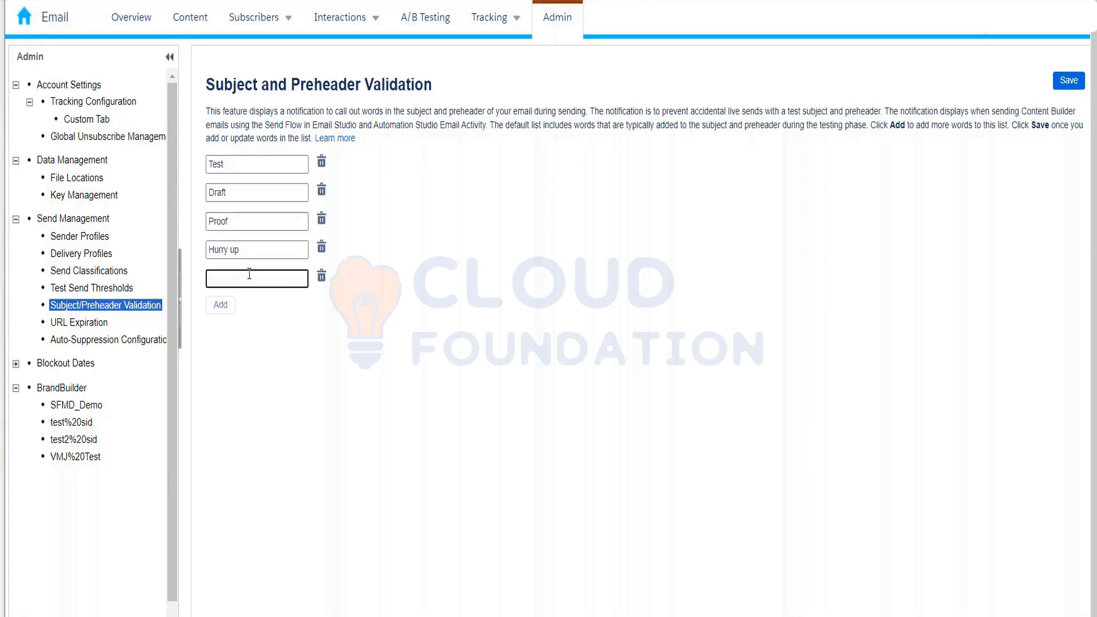
type("Limited offers")
left_click(224, 307)
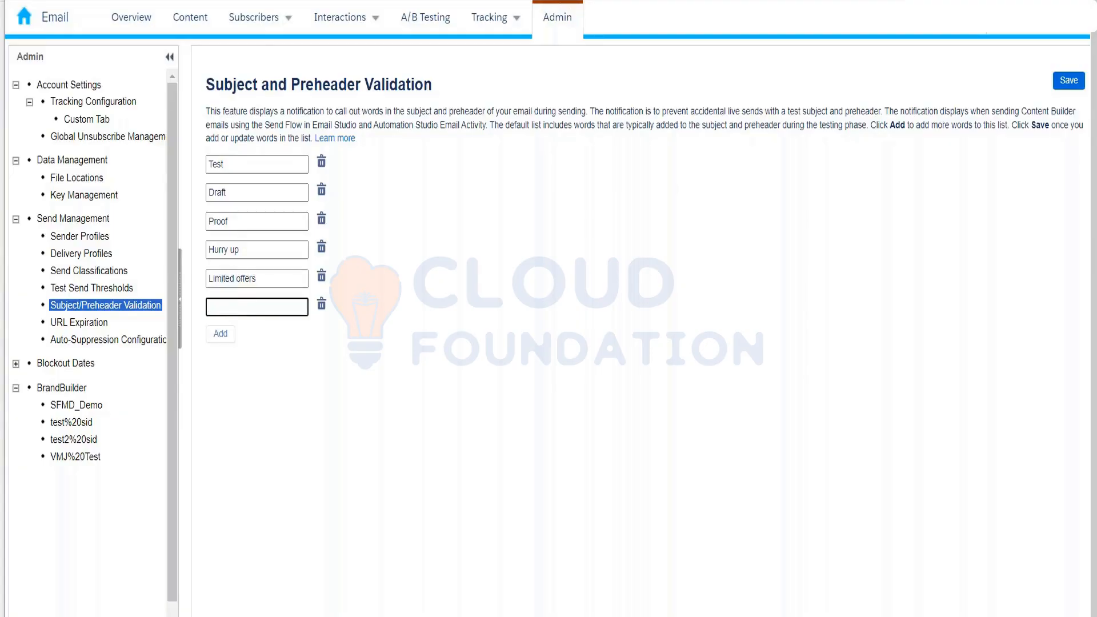
type("only one ")
type("item lef")
key("BackSpace")
key("BackSpace")
key("BackSpace")
type("Item")
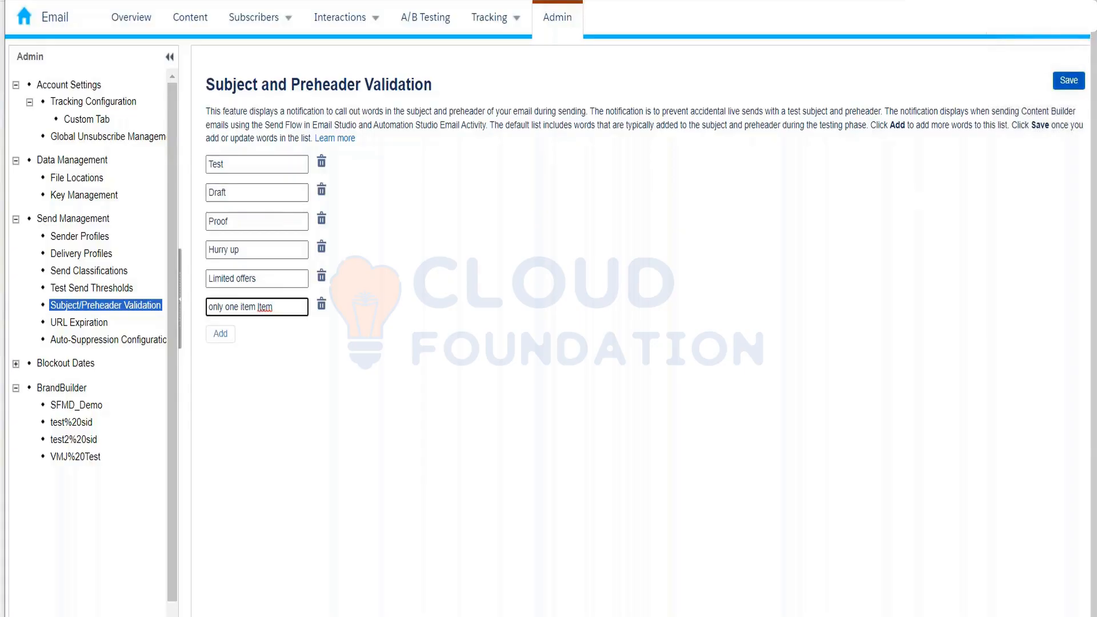
left_click(1068, 81)
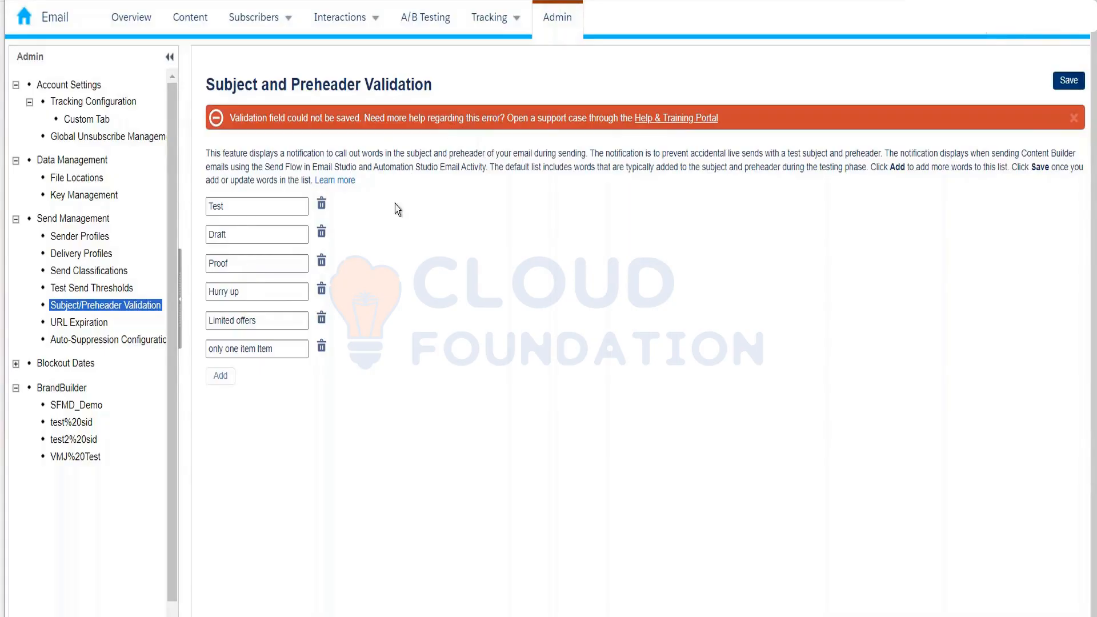
- Trim the last validation entry and save the list again
left_click(293, 348)
key("BackSpace")
key("BackSpace")
key("BackSpace")
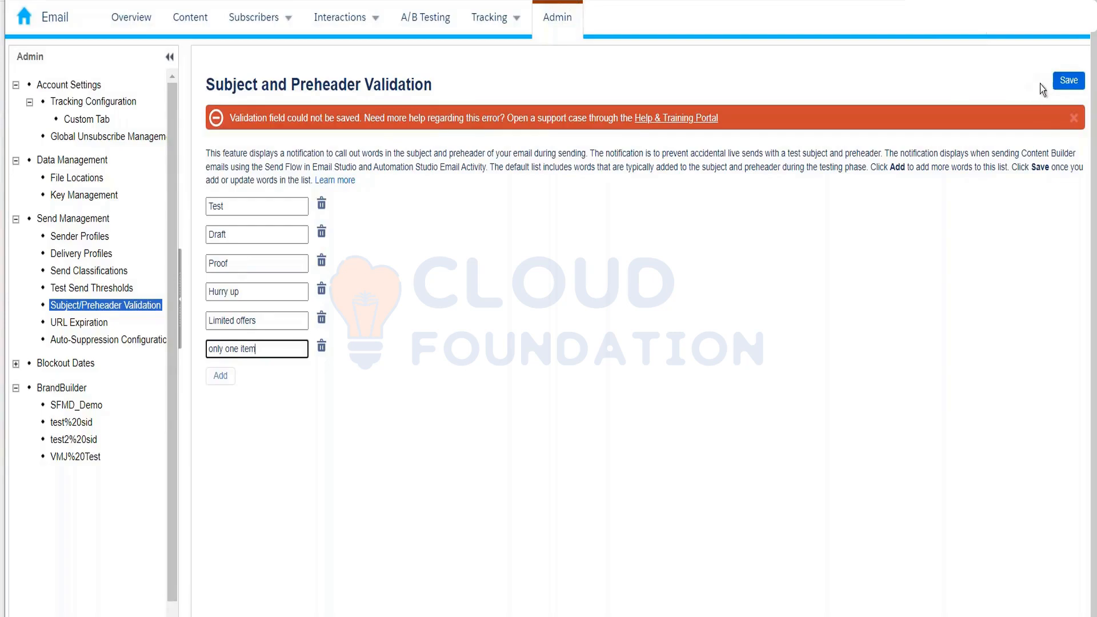
left_click(1066, 81)
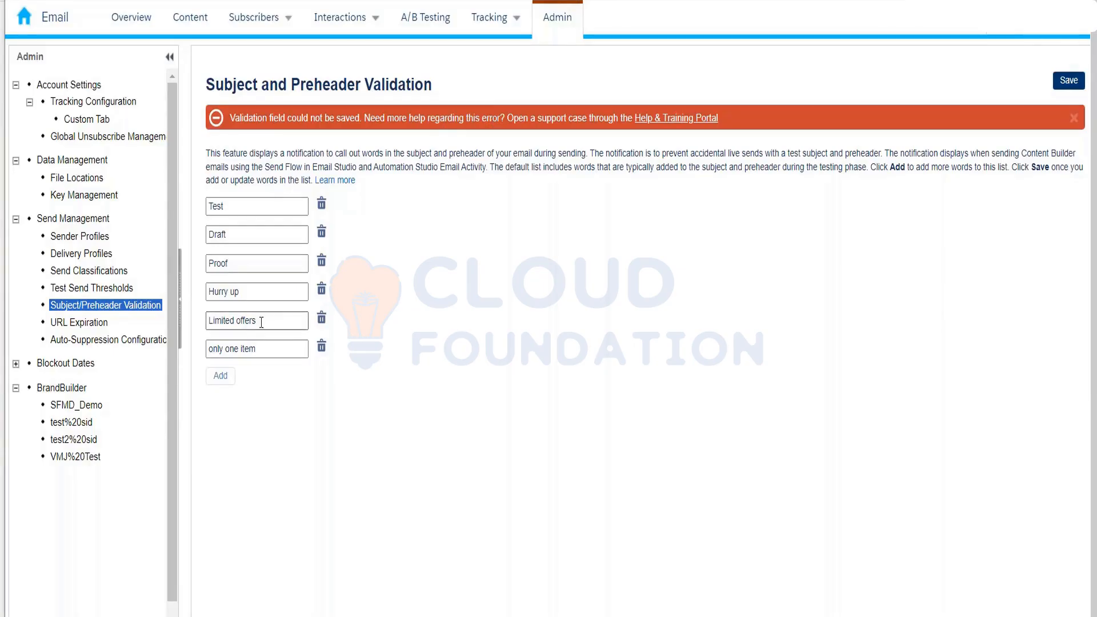
- Shorten entries to 'Hurry' and 'Limited', delete the sixth entry, and go to File Locations
left_click_drag(236, 320, 278, 324)
key("BackSpace")
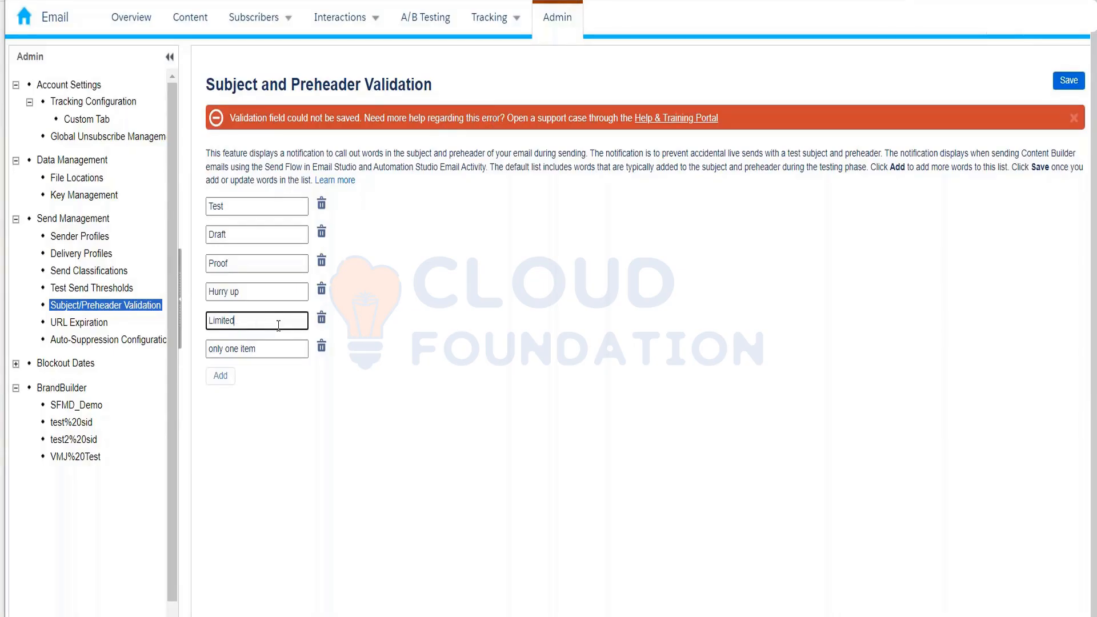
left_click_drag(228, 293, 237, 297)
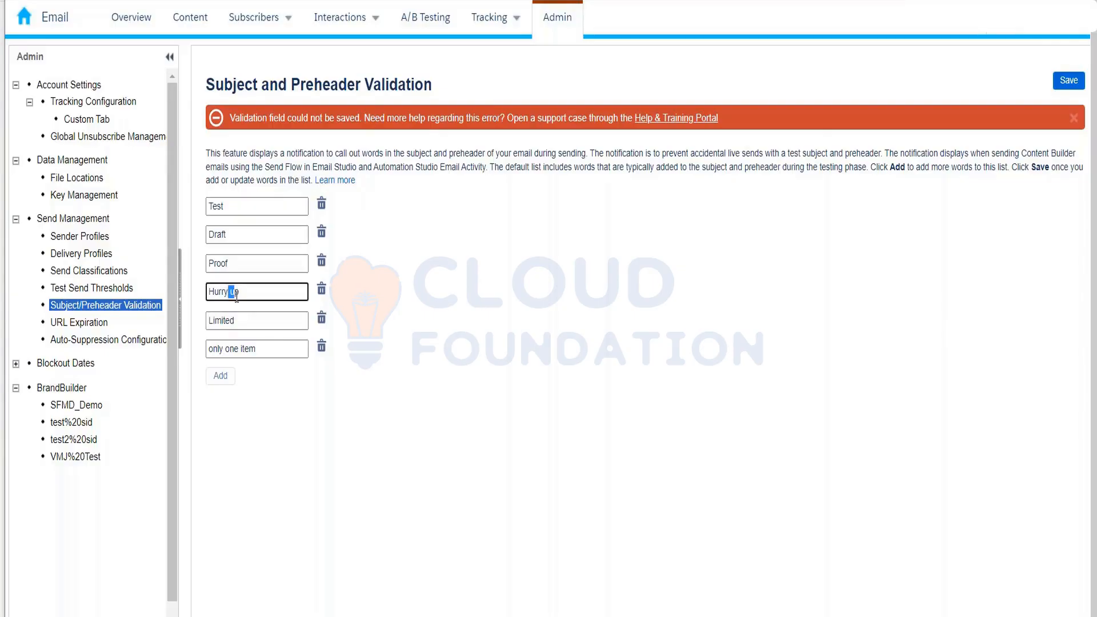
left_click(236, 296)
key("BackSpace")
key("BackSpace")
left_click_drag(256, 350, 159, 351)
key("BackSpace")
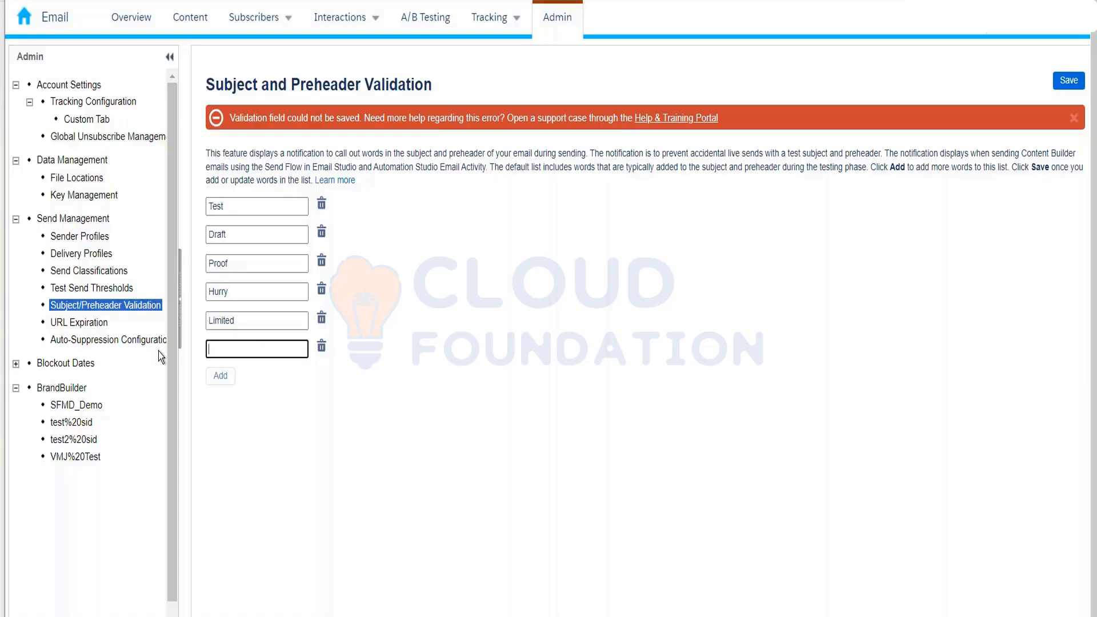
left_click(321, 349)
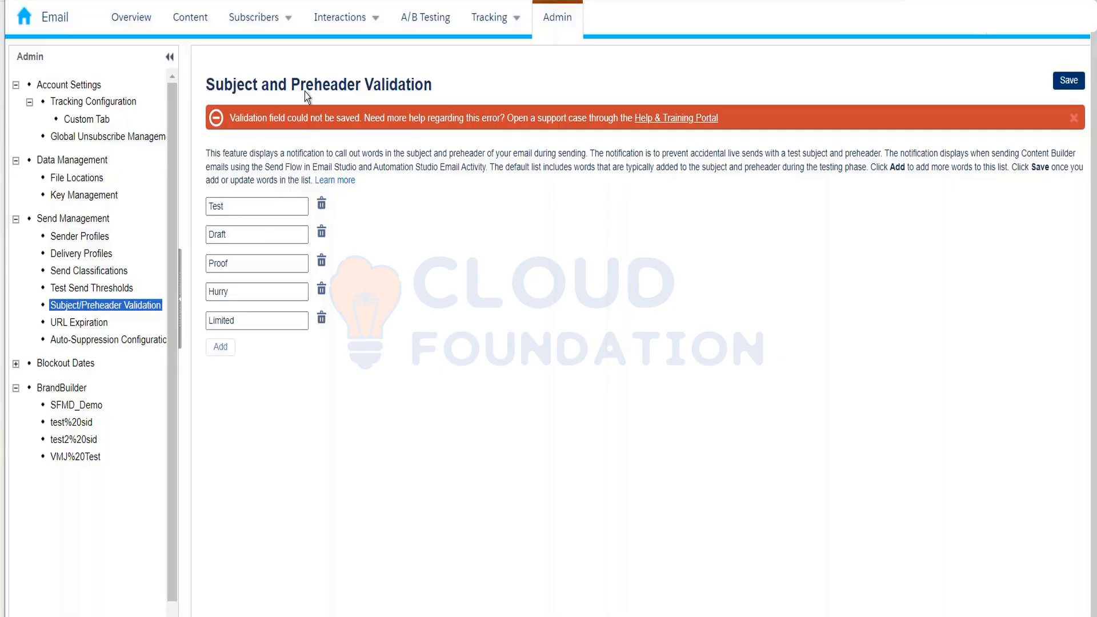
left_click(78, 177)
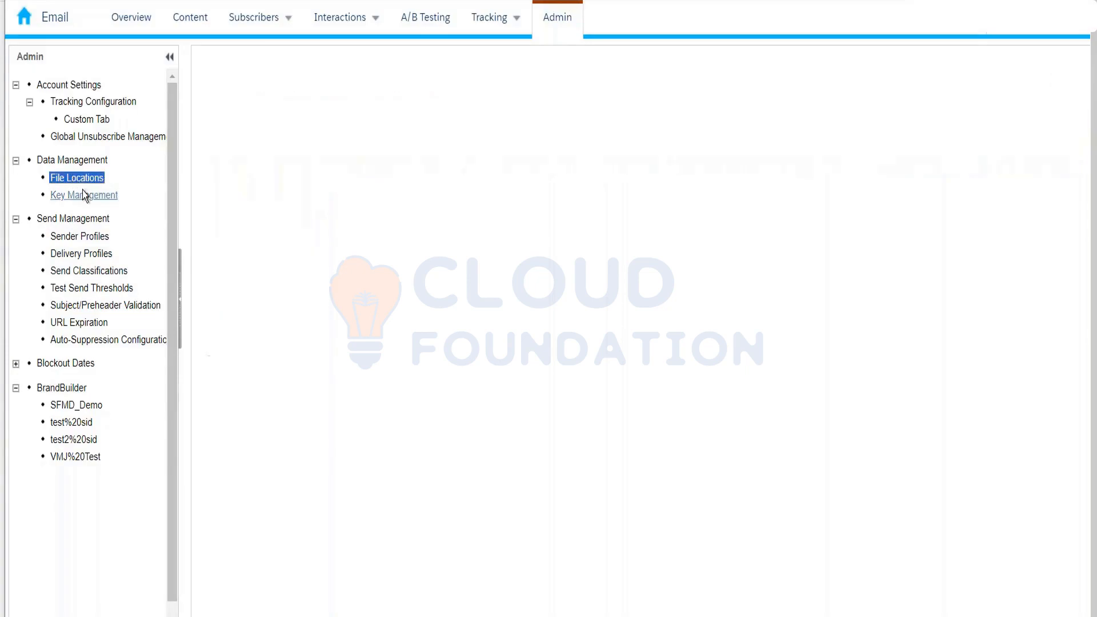
- Browse Key Management and File Locations under Data Management, then return to the Overview page
left_click(84, 194)
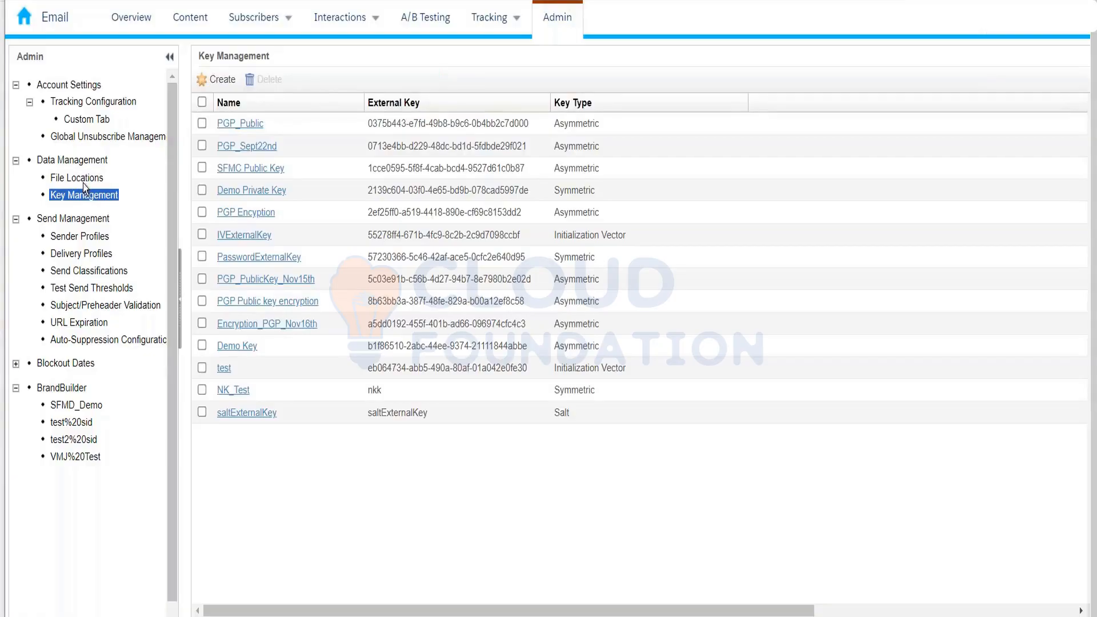
left_click(84, 181)
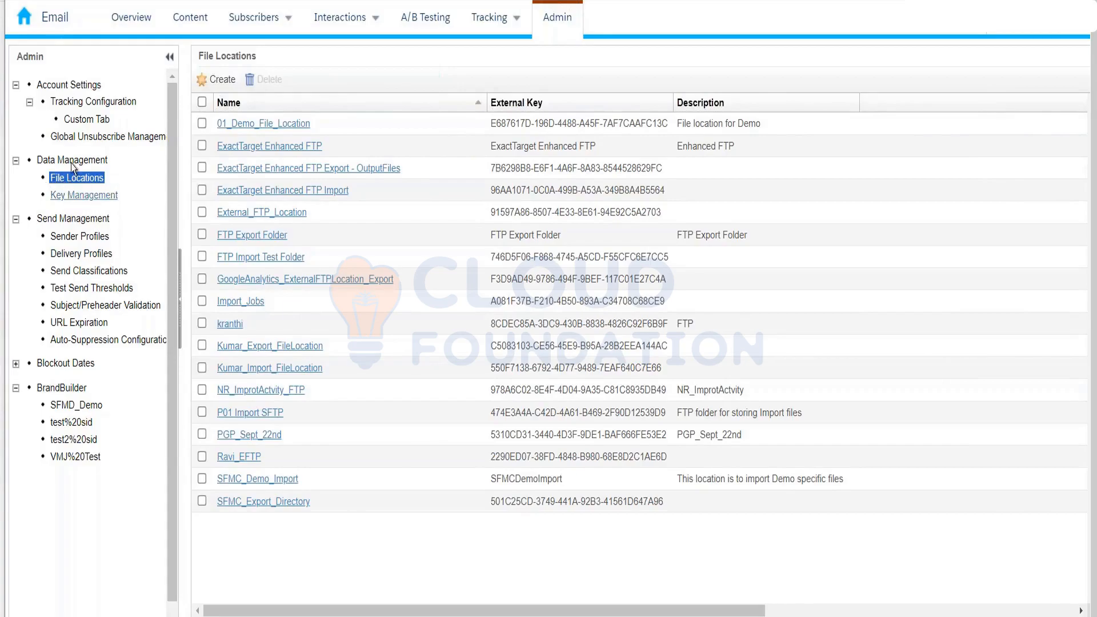
left_click(69, 200)
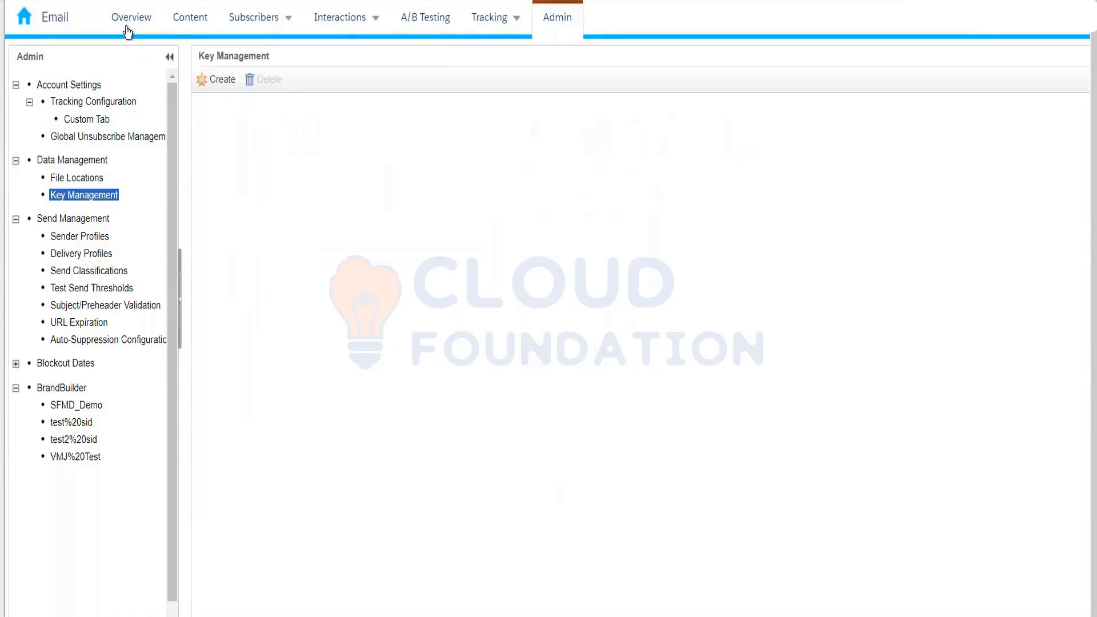
left_click(127, 30)
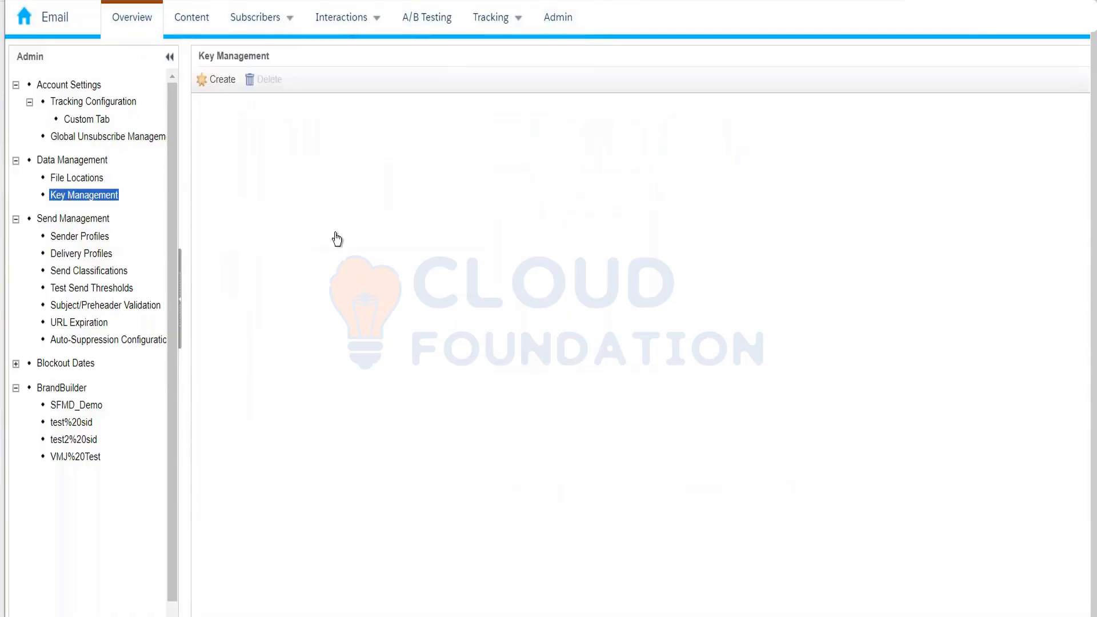